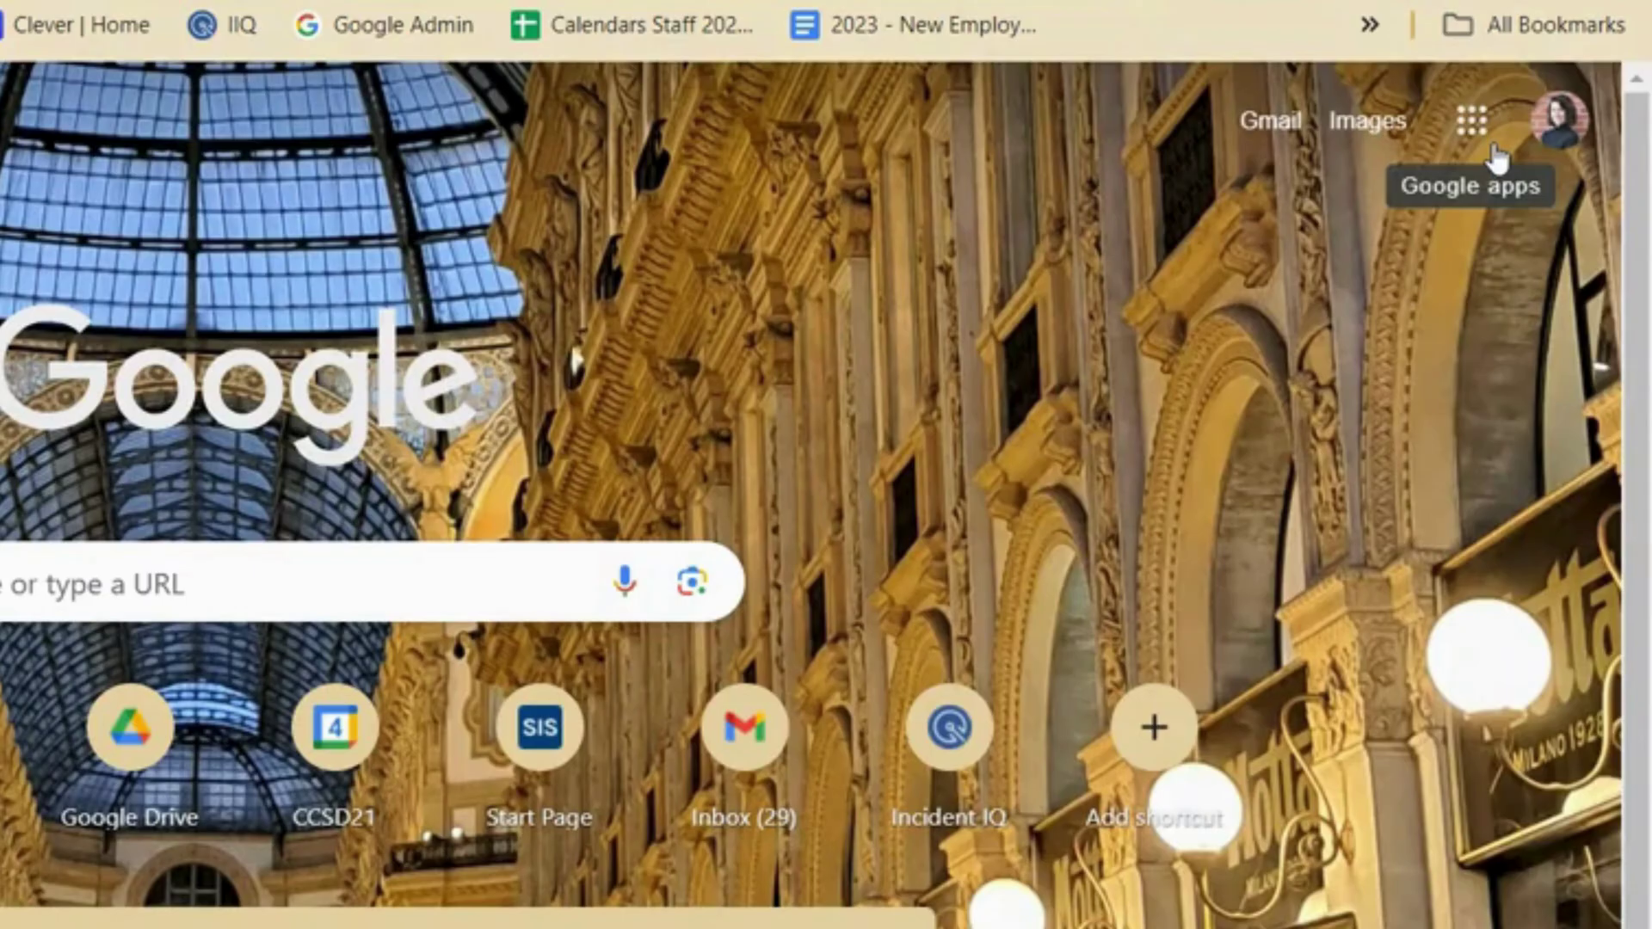
- Show the Google apps launcher on Chrome's new-tab page
click(1474, 121)
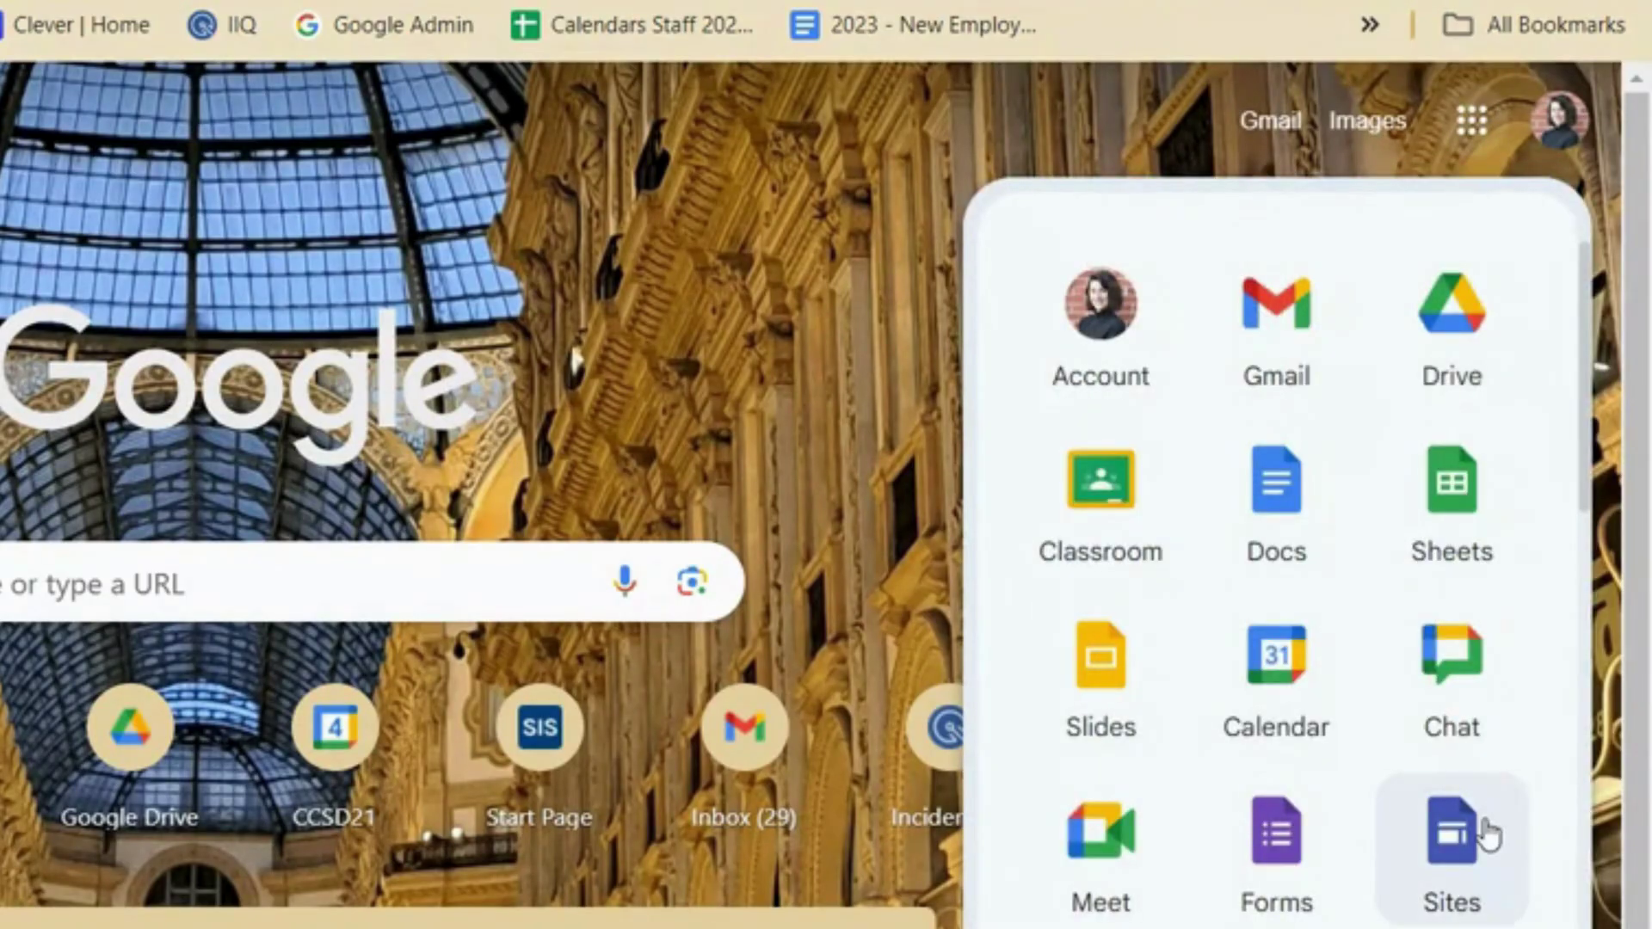
- Launch Google Sites from the Google apps panel
click(1485, 833)
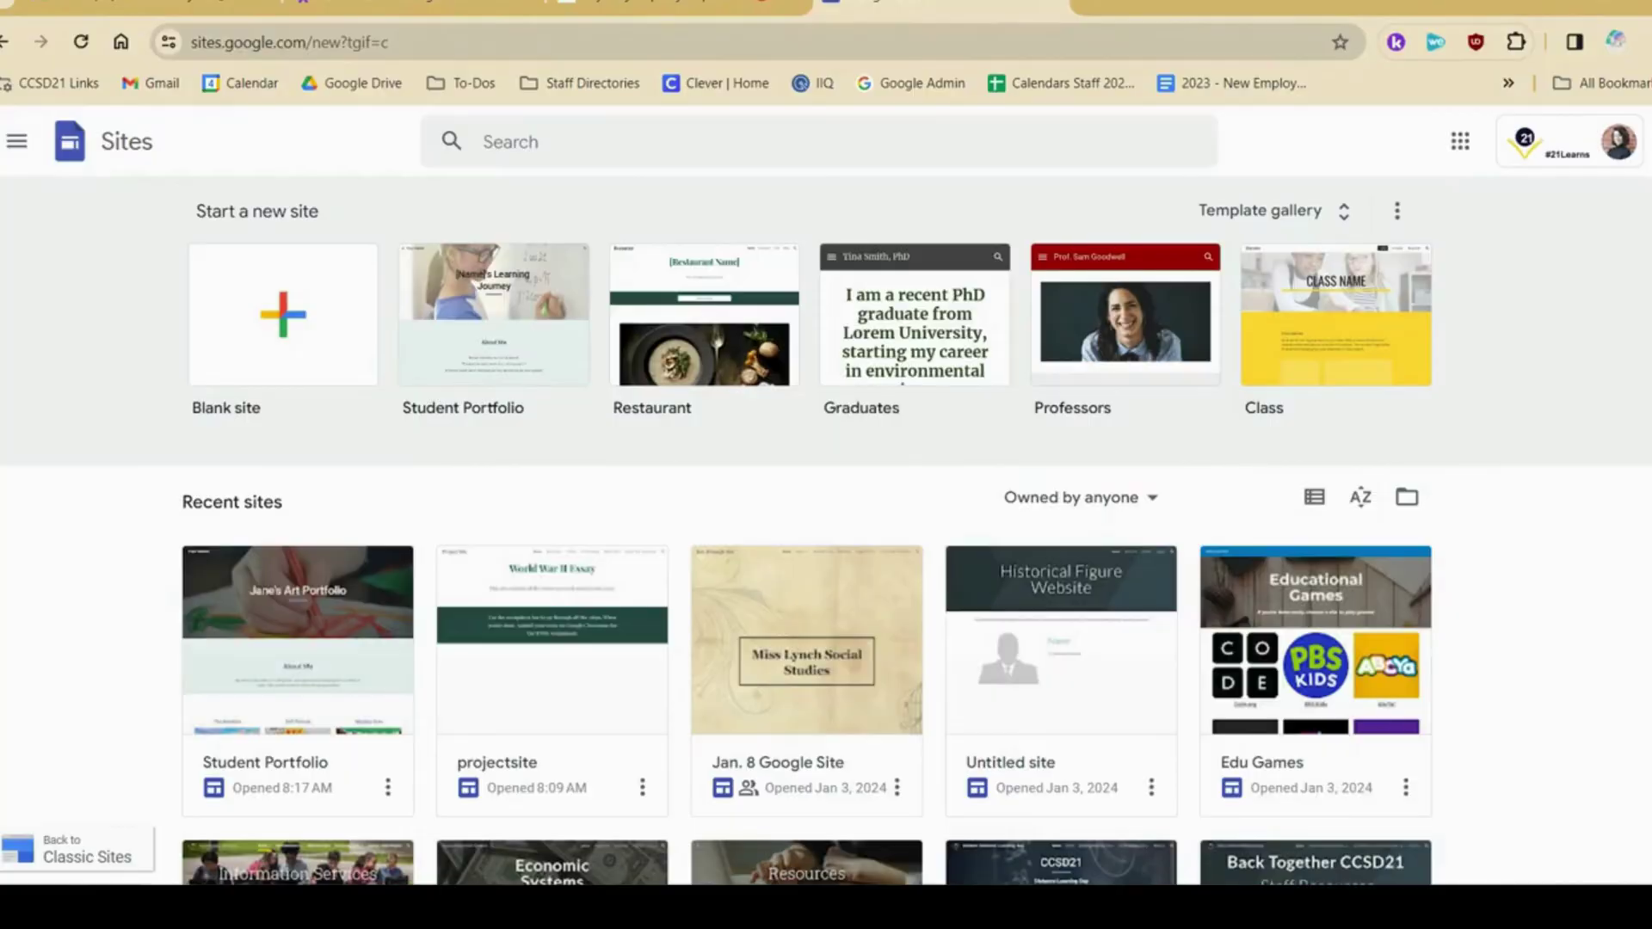
- Create a blank site and name it '6th Grade Social Studies'
click(296, 327)
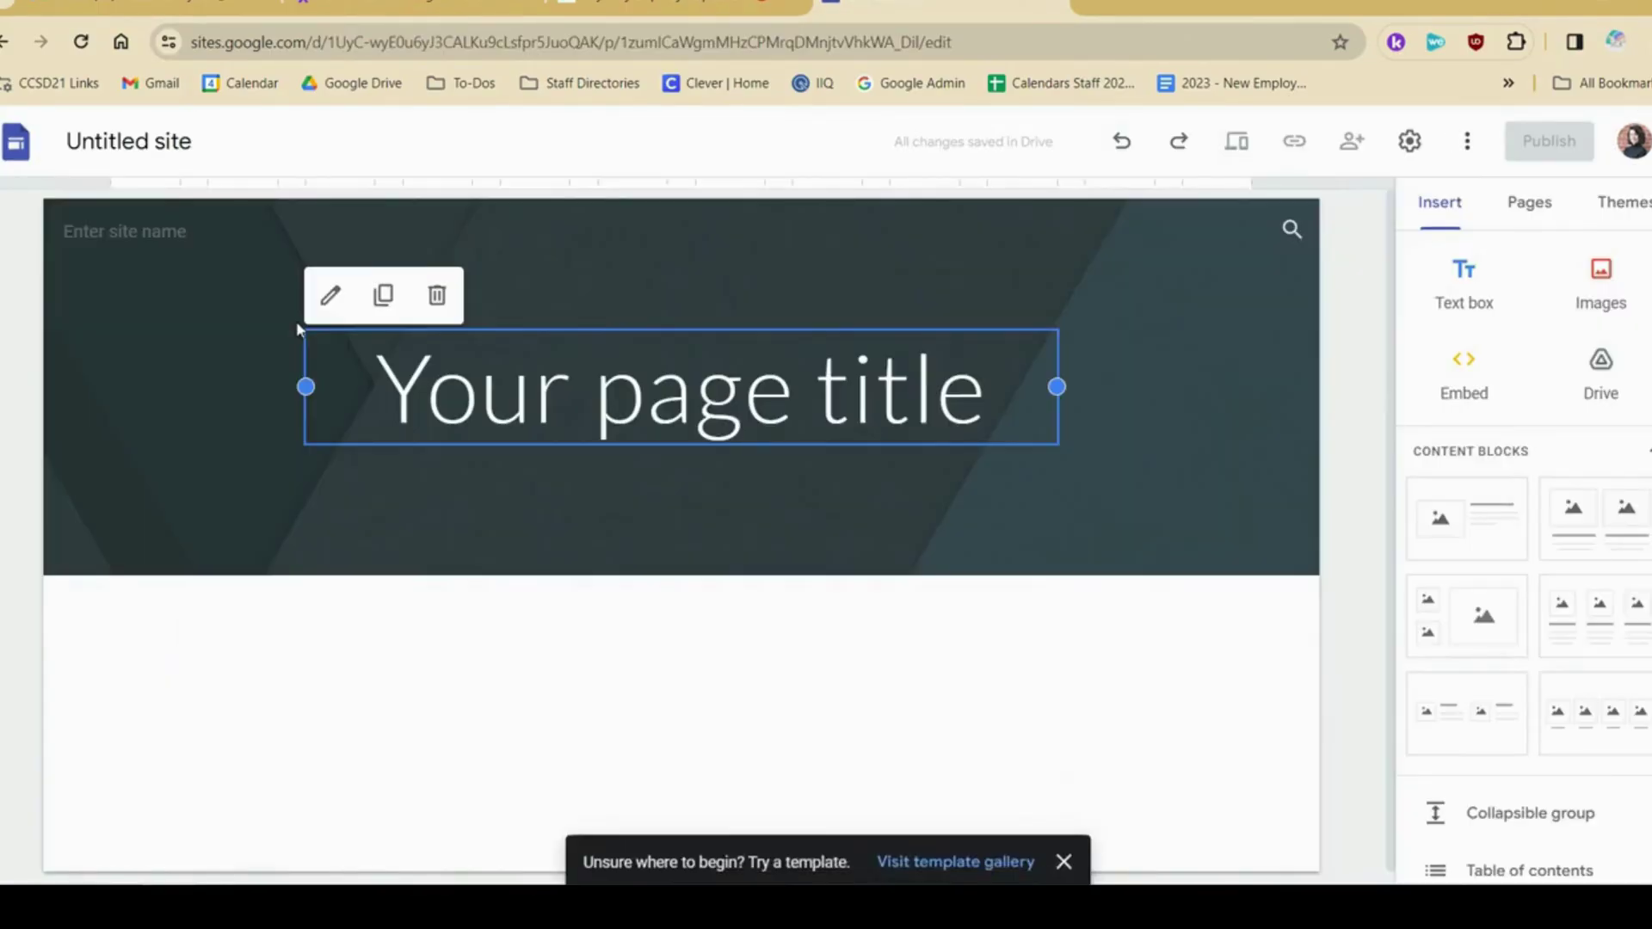
click(1519, 201)
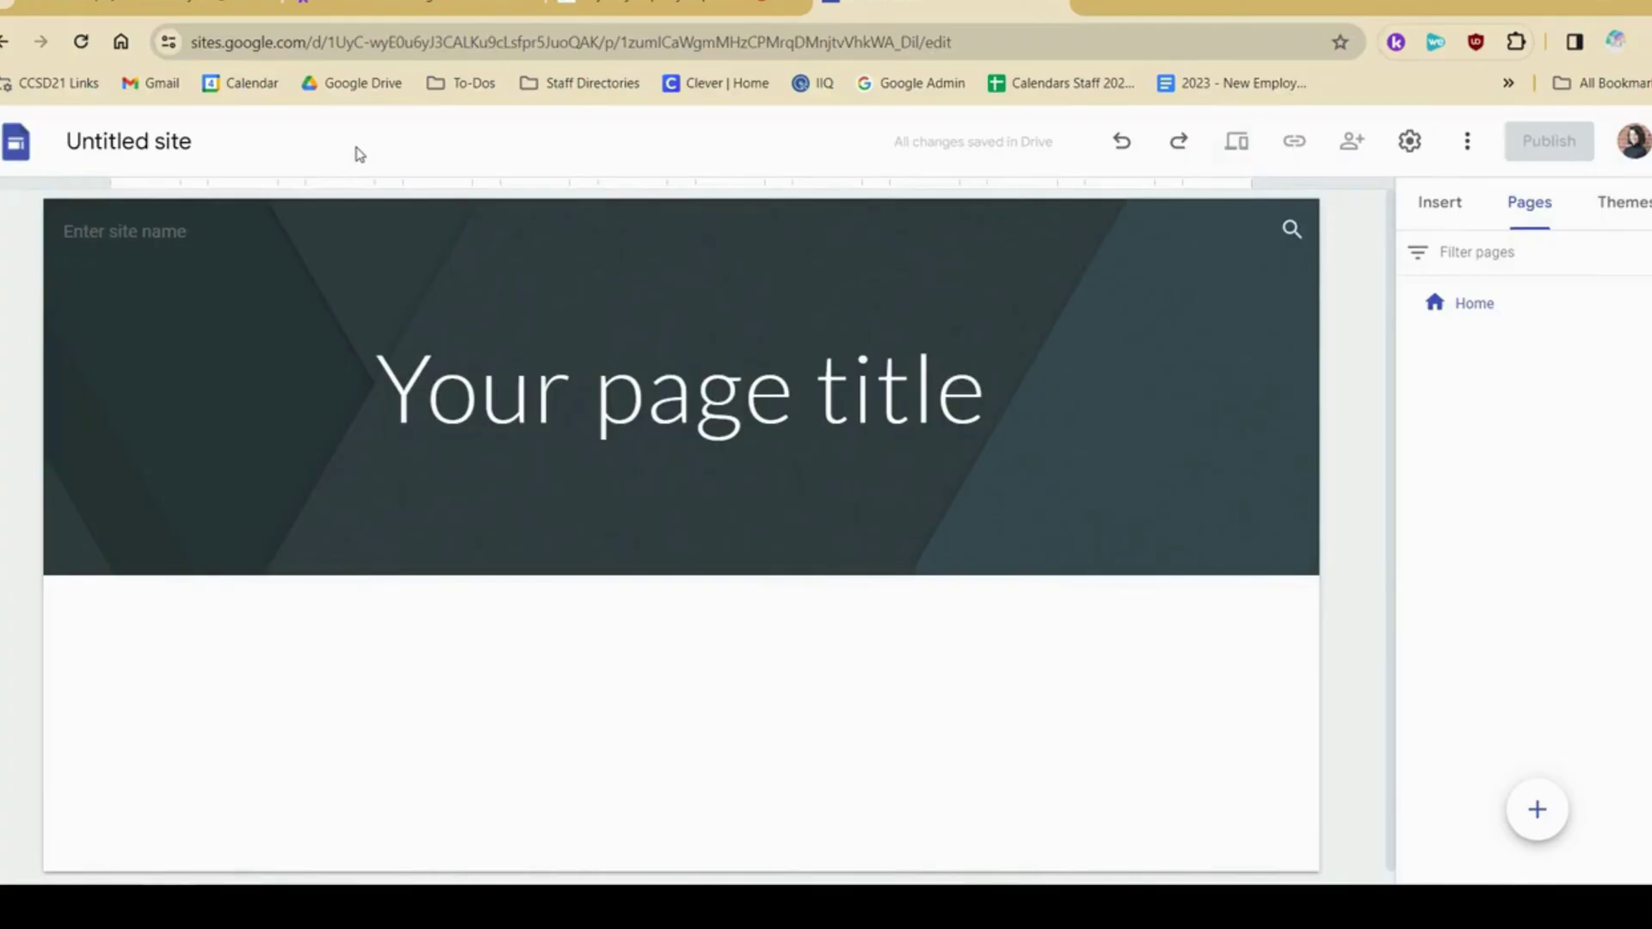
click(186, 145)
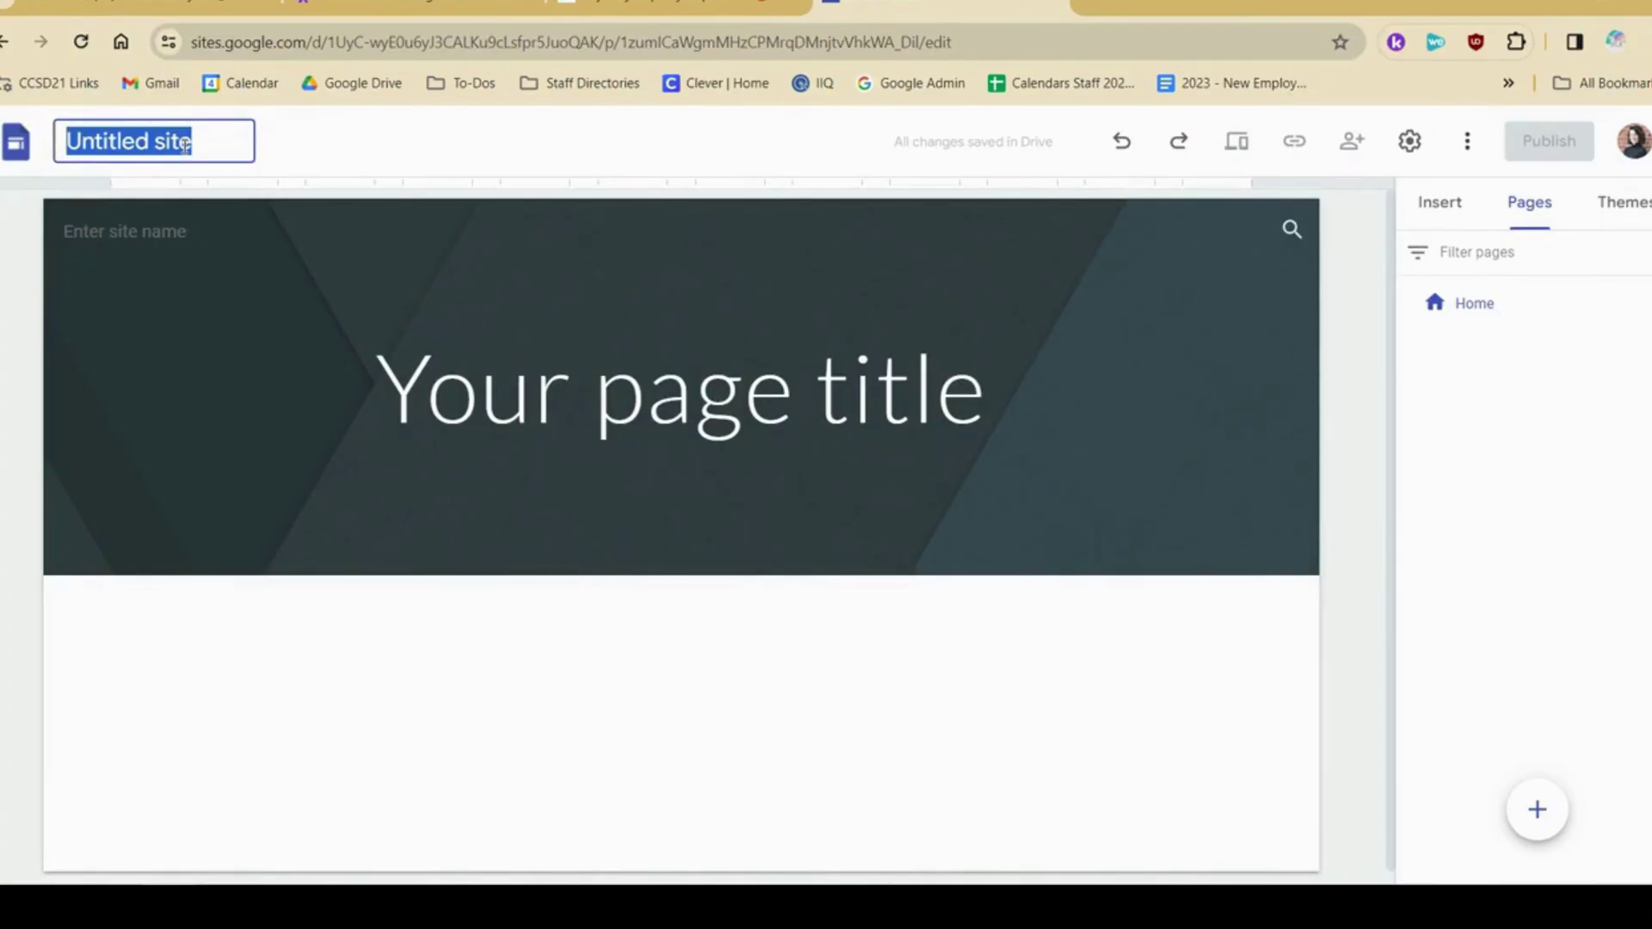
text(6th Grade Social Studies)
key(Return)
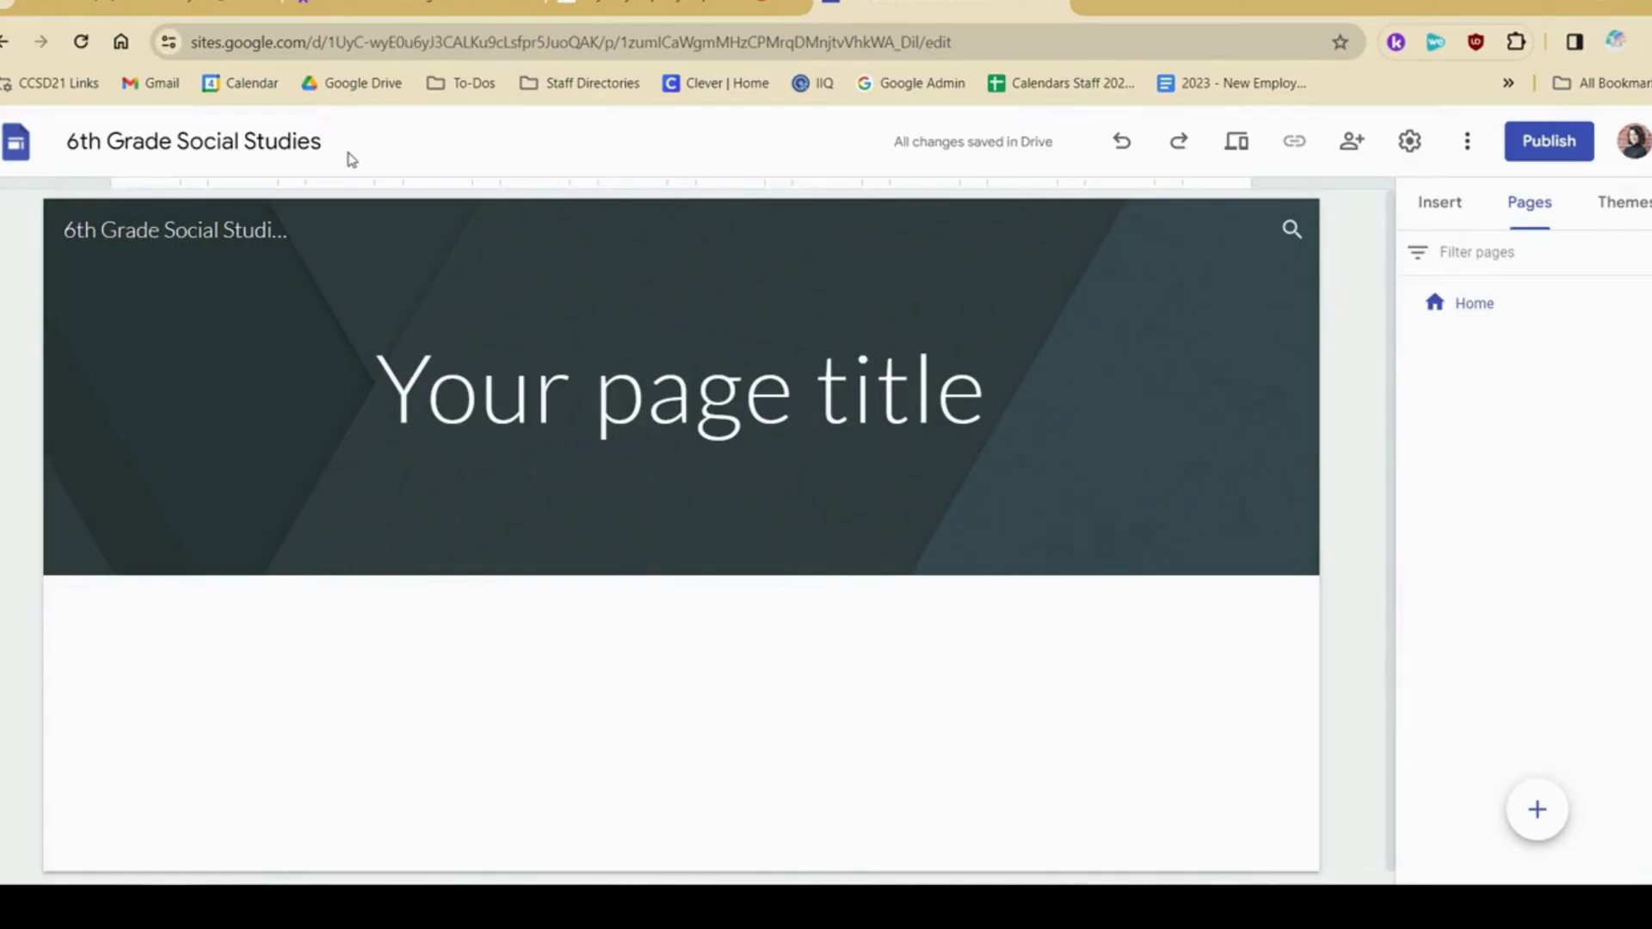
- Set the page title to 'Welcome to 6th Grade Social Studies!'
click(774, 339)
click(775, 340)
text(Welcome to 6th Grade Social Studies!)
click(1339, 507)
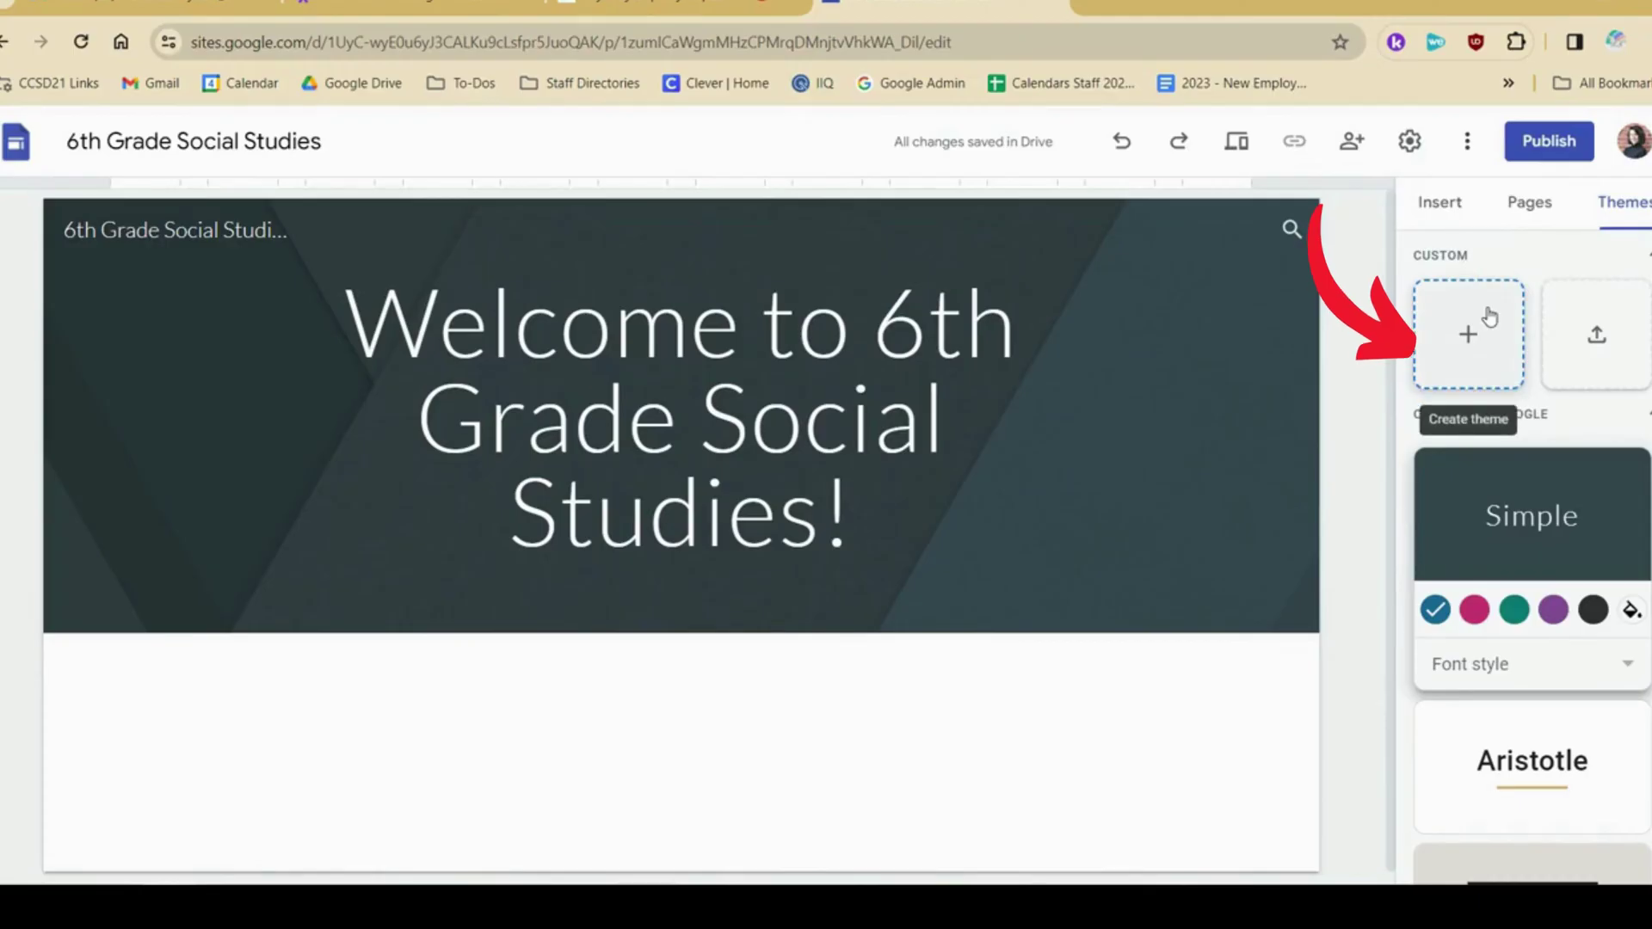
- Create a custom theme named Example with Georgia as the title font
click(1490, 317)
text(Examl)
key(Return)
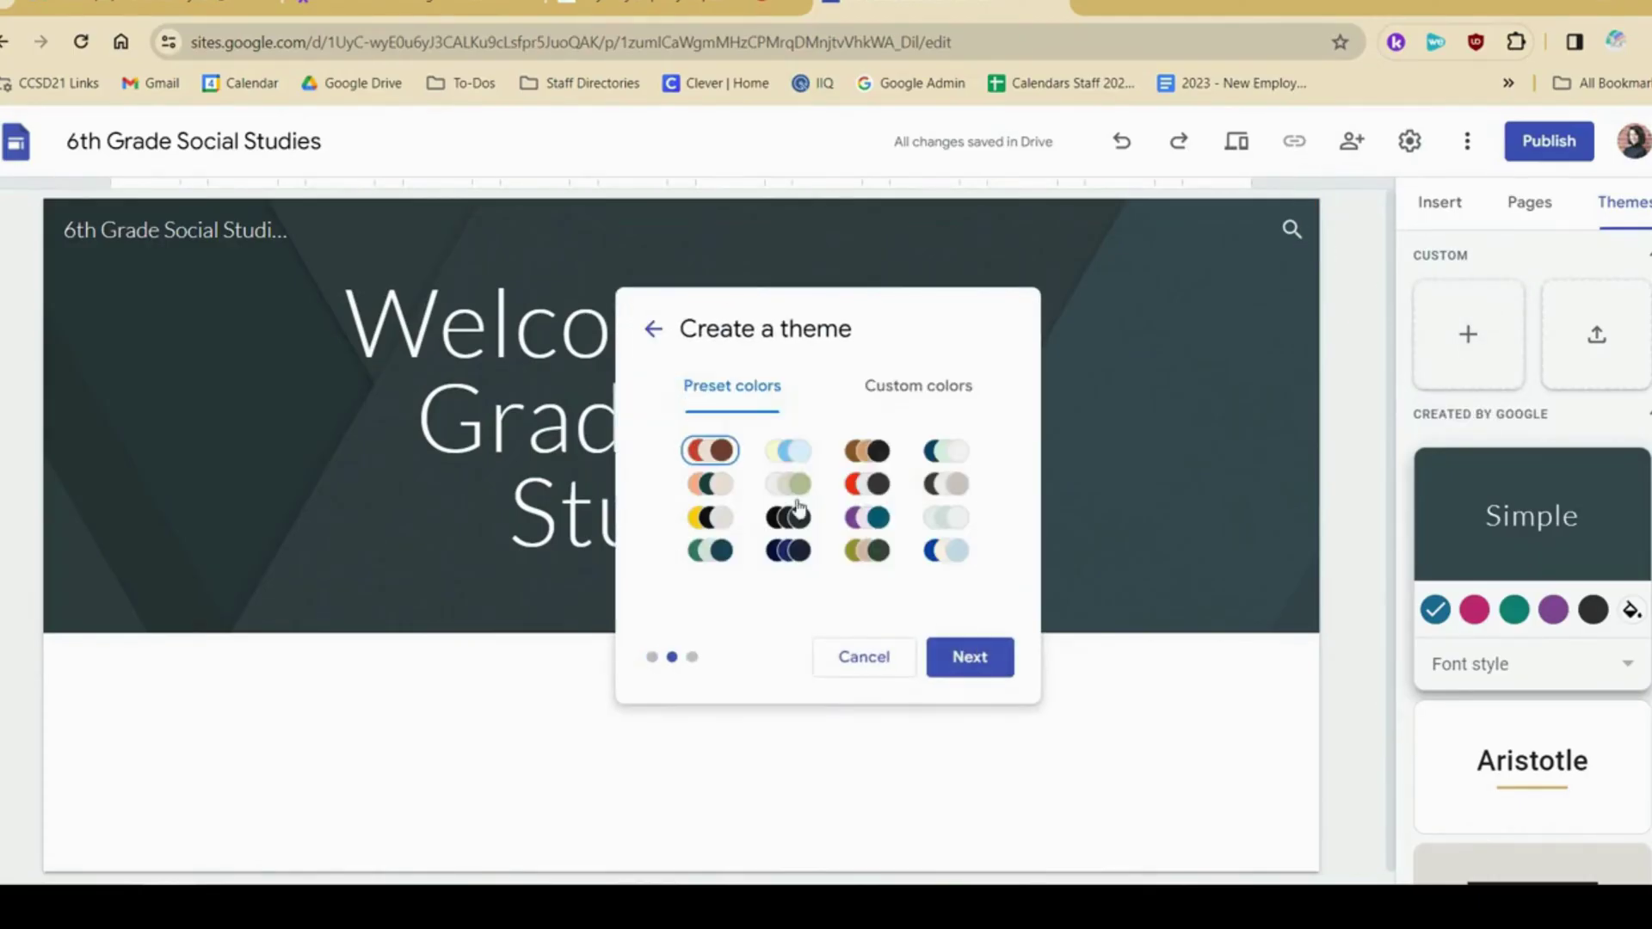
click(968, 660)
click(822, 460)
scroll(757, 654, down, 3)
click(731, 652)
click(757, 550)
click(757, 697)
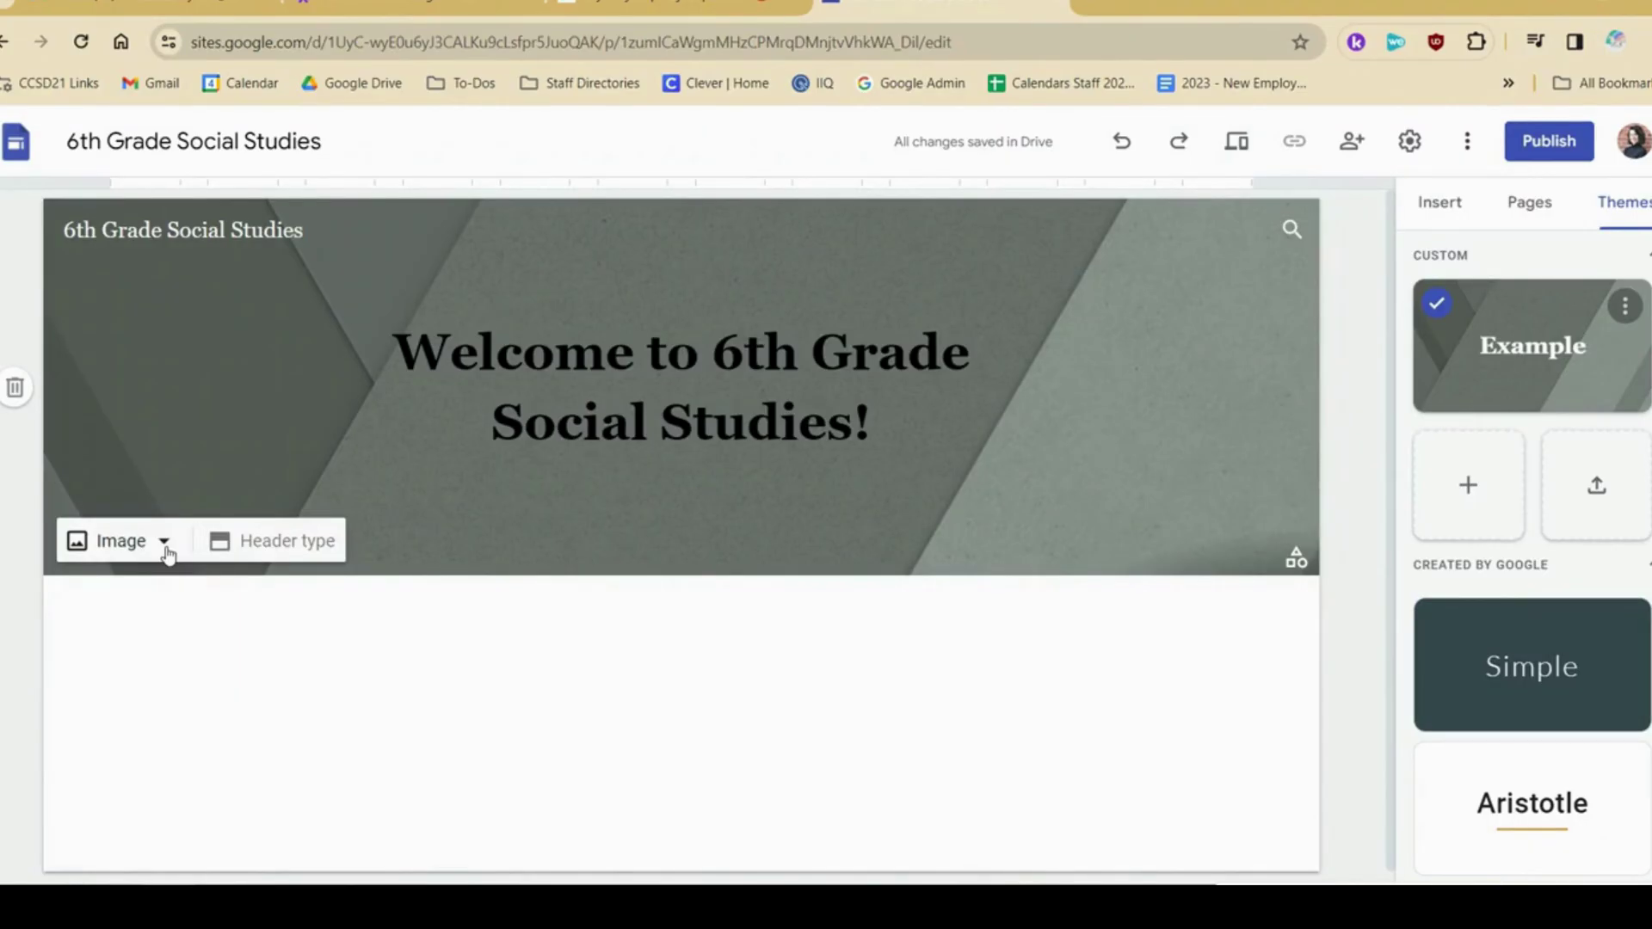
- Set the header background to the teal brushstroke gallery image
click(163, 542)
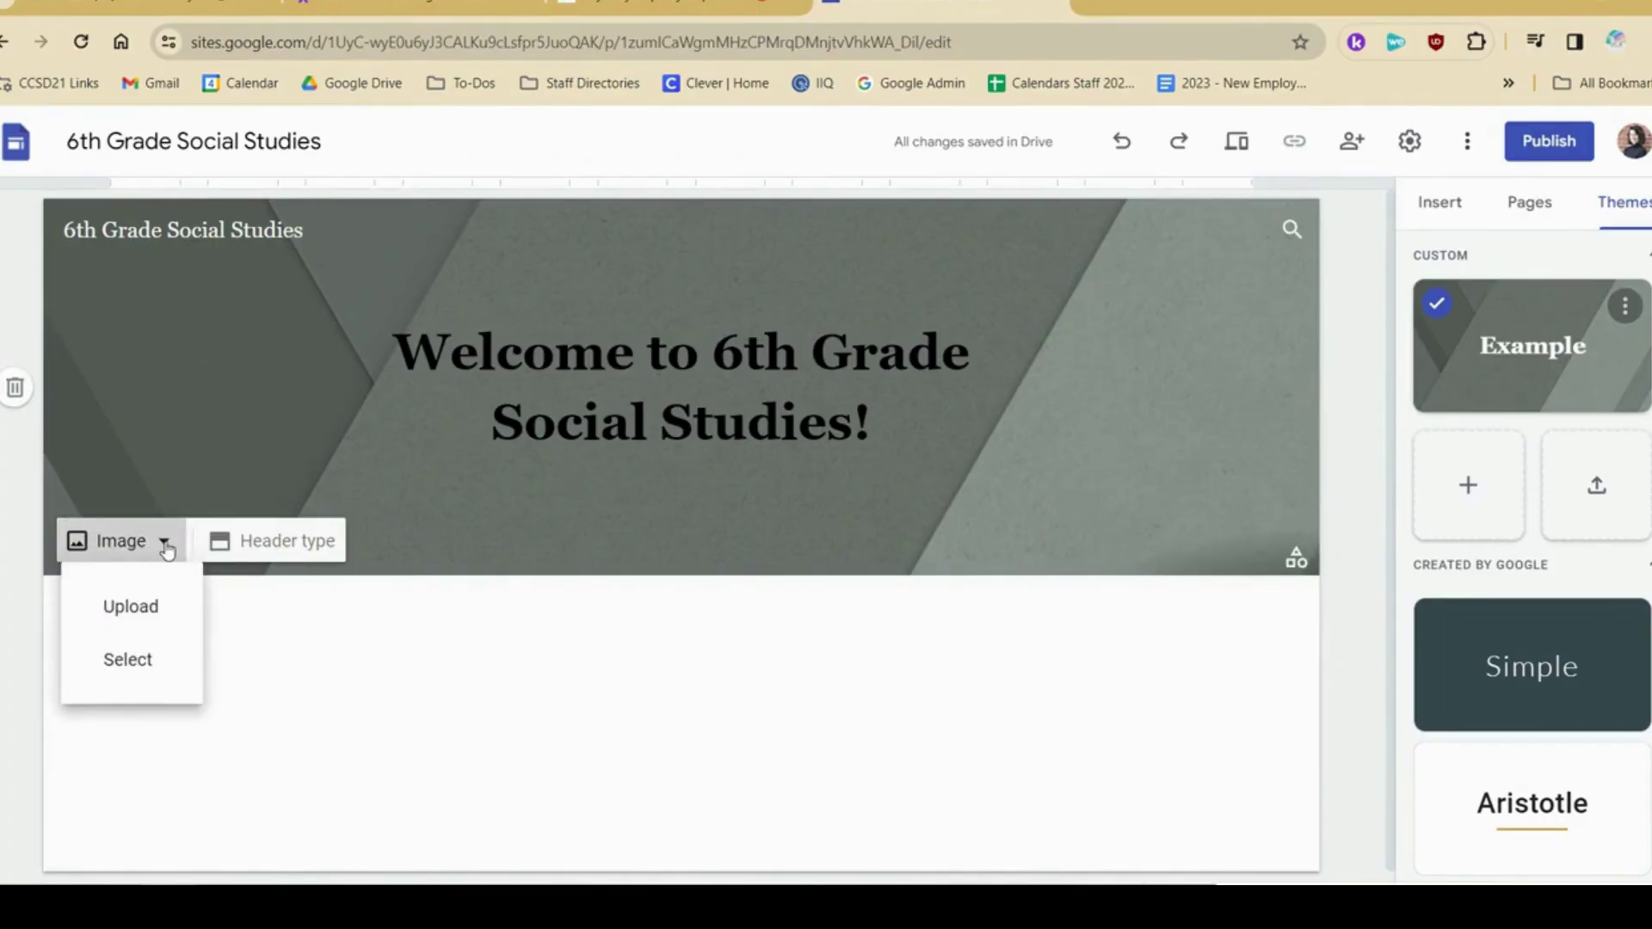
click(171, 680)
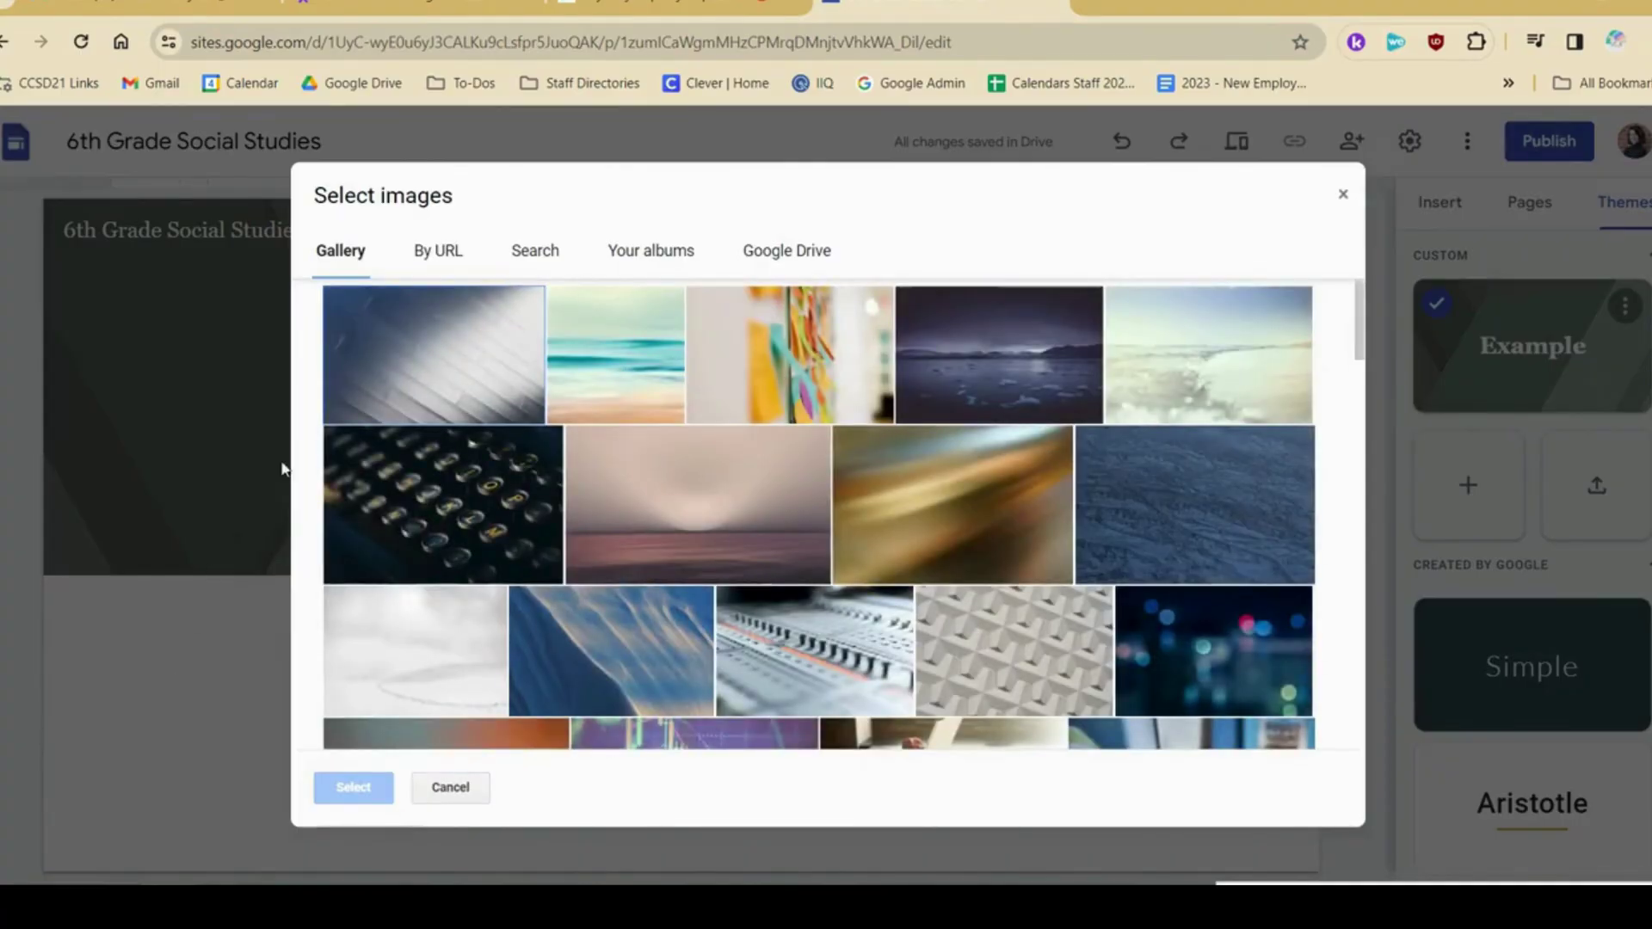
double_click(405, 405)
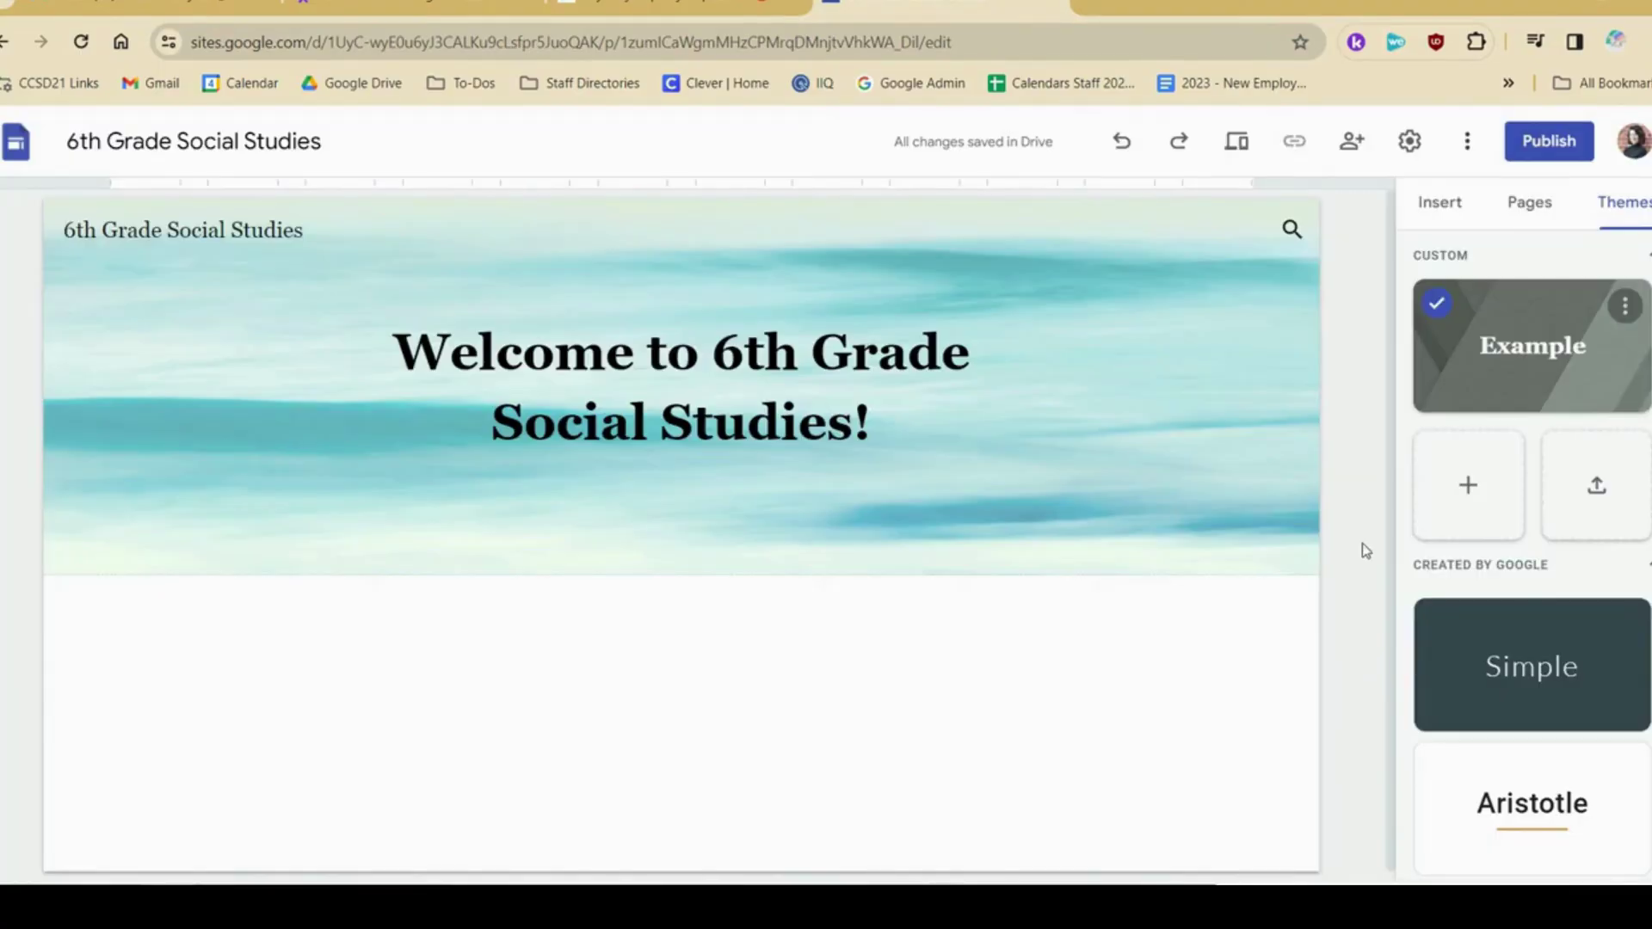
- Insert an image-and-text block headed 'This Site Contains All the Links You'll Need for the Year'
click(1441, 204)
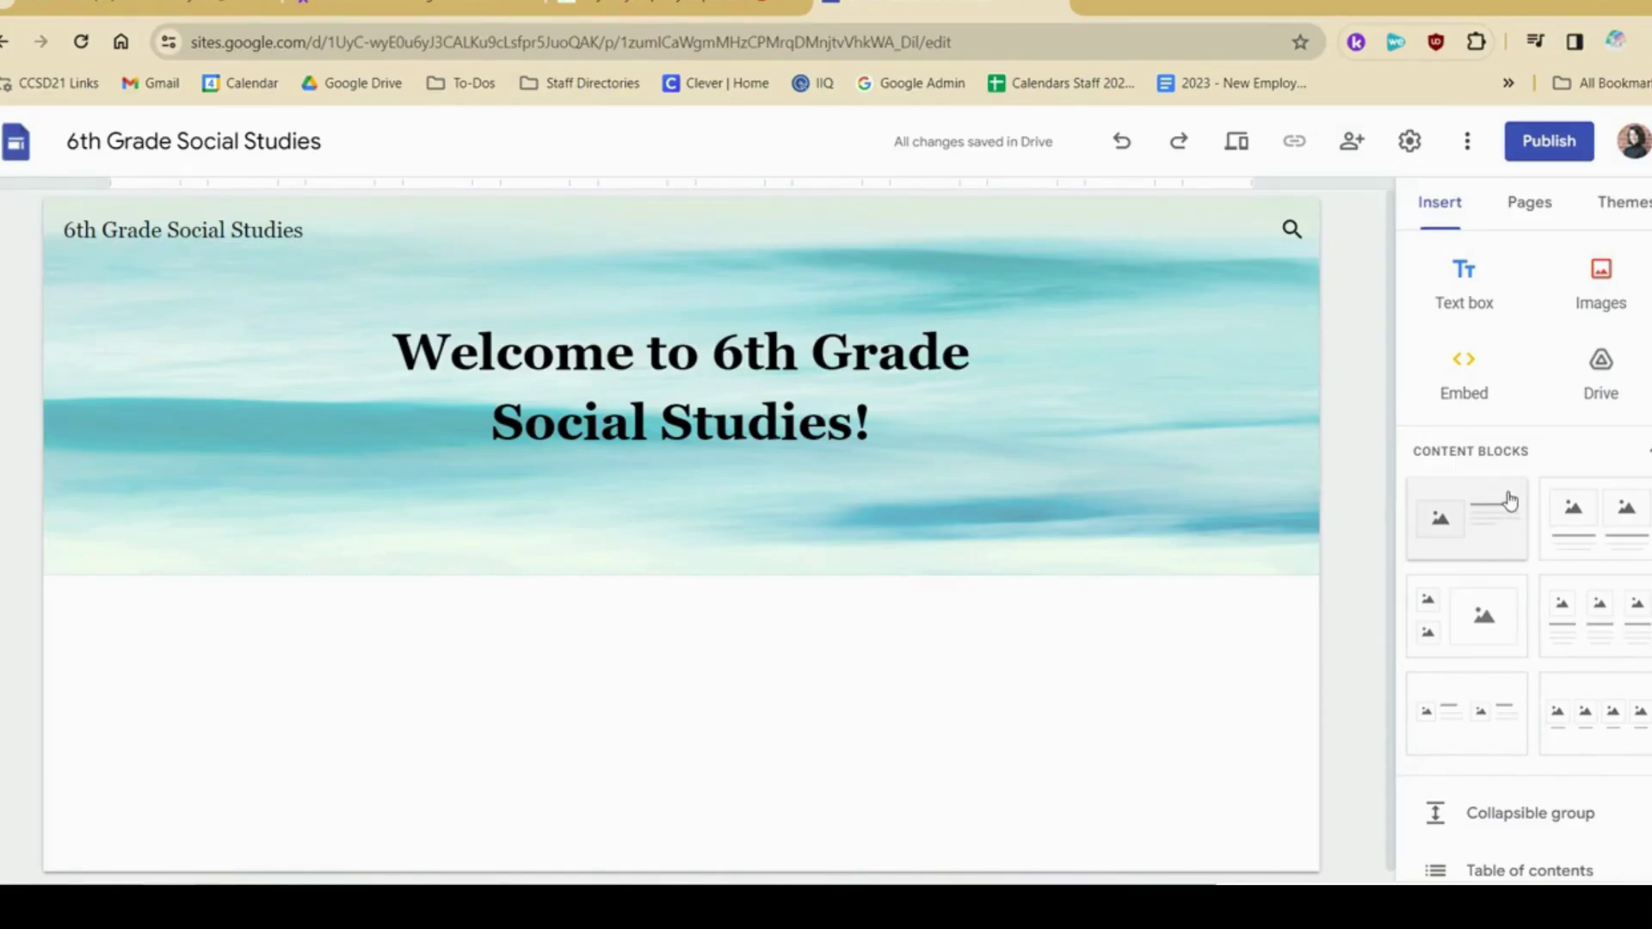
click(1510, 501)
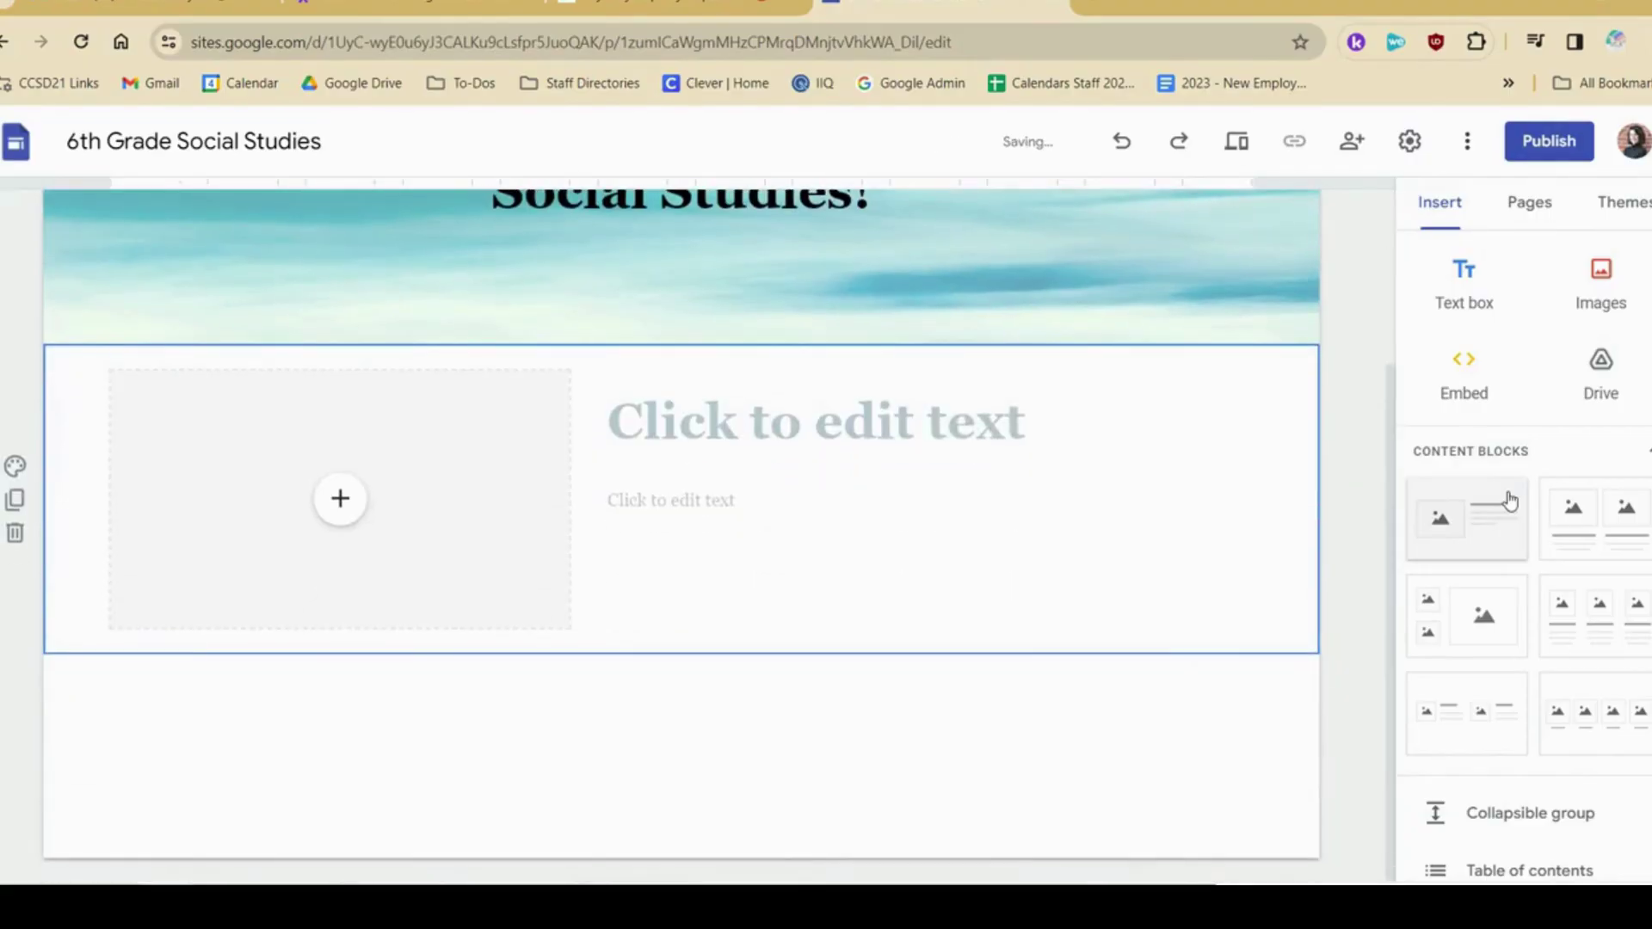
click(1012, 420)
click(371, 492)
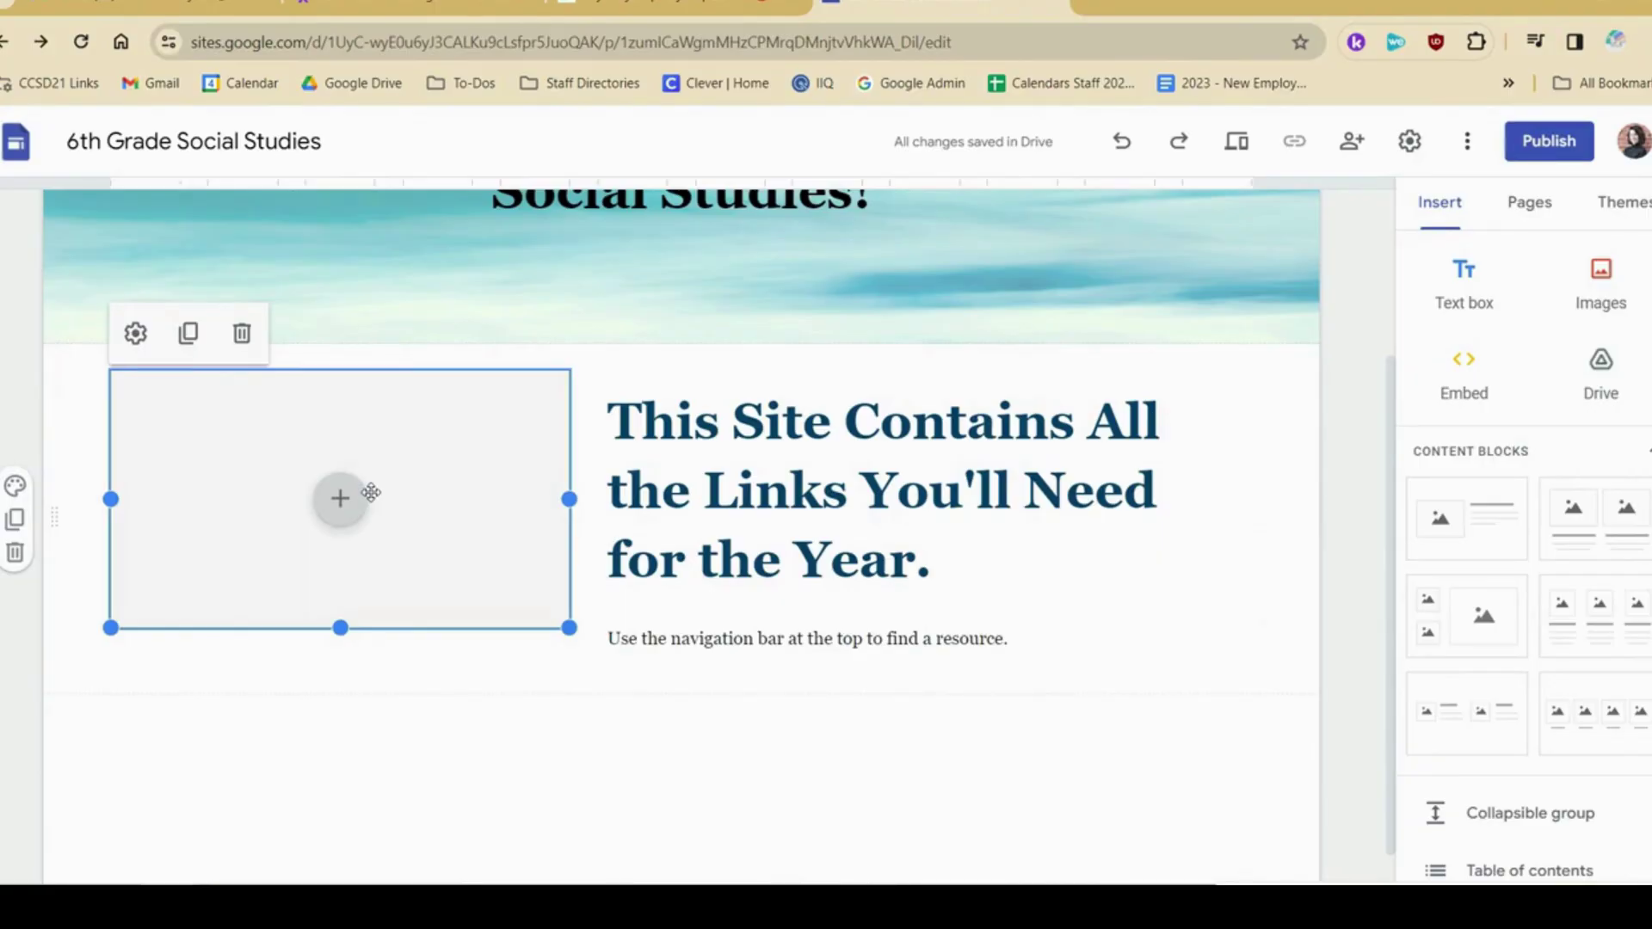
click(340, 499)
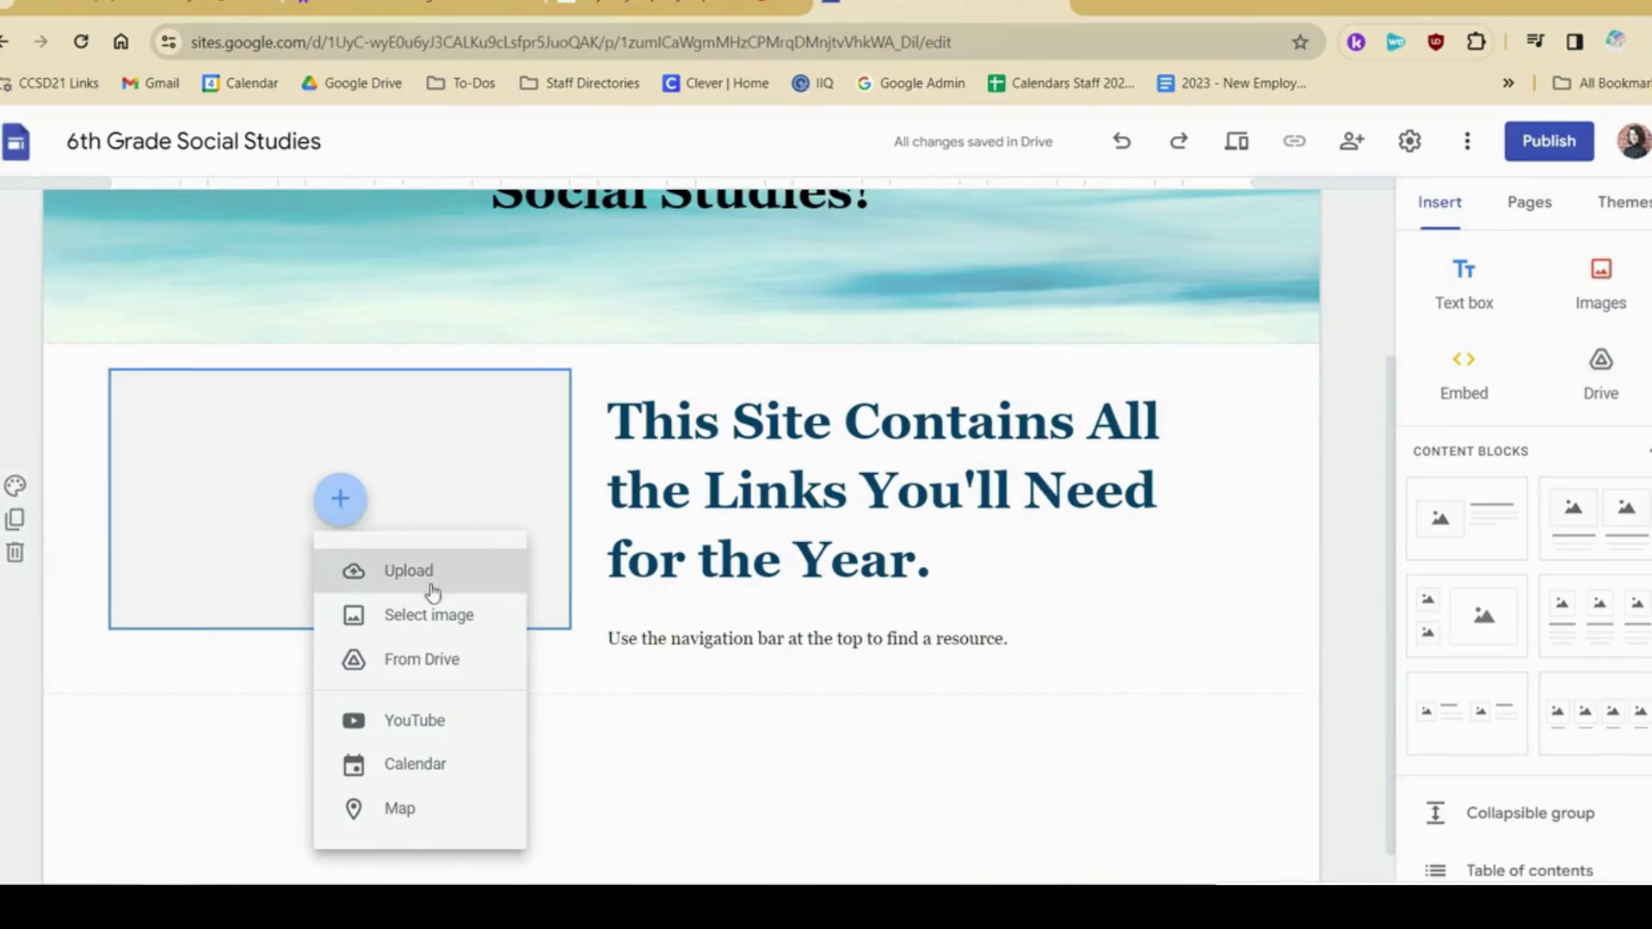
- Fill the block's image slot with a stock globe photo, cropped and enlarged
click(441, 615)
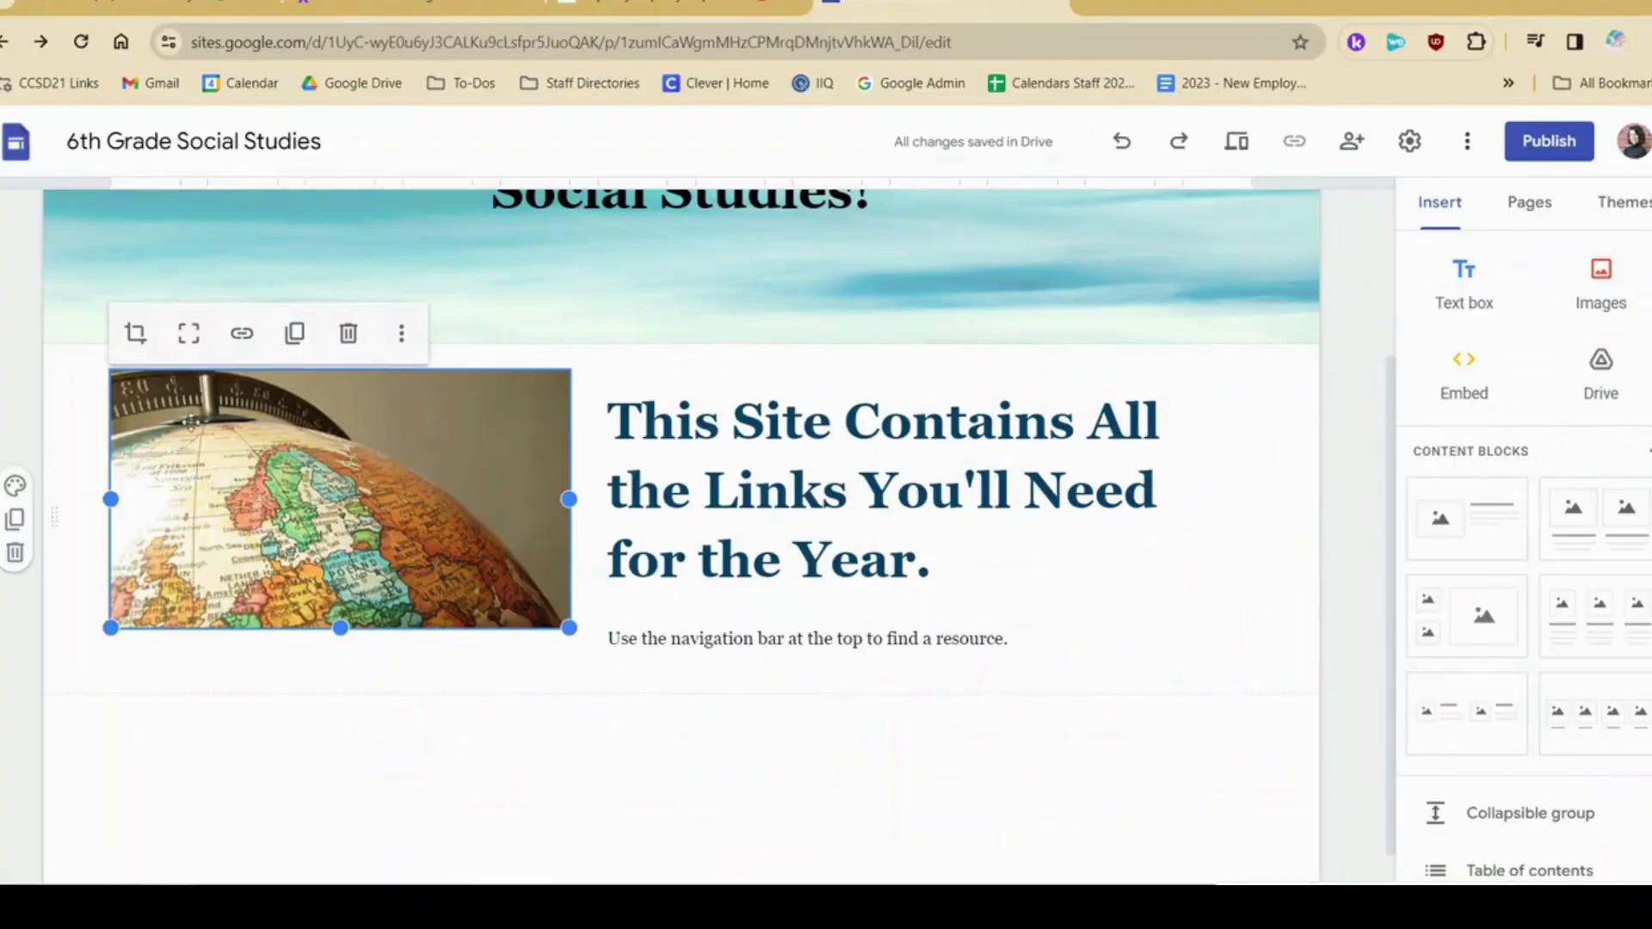
click(137, 334)
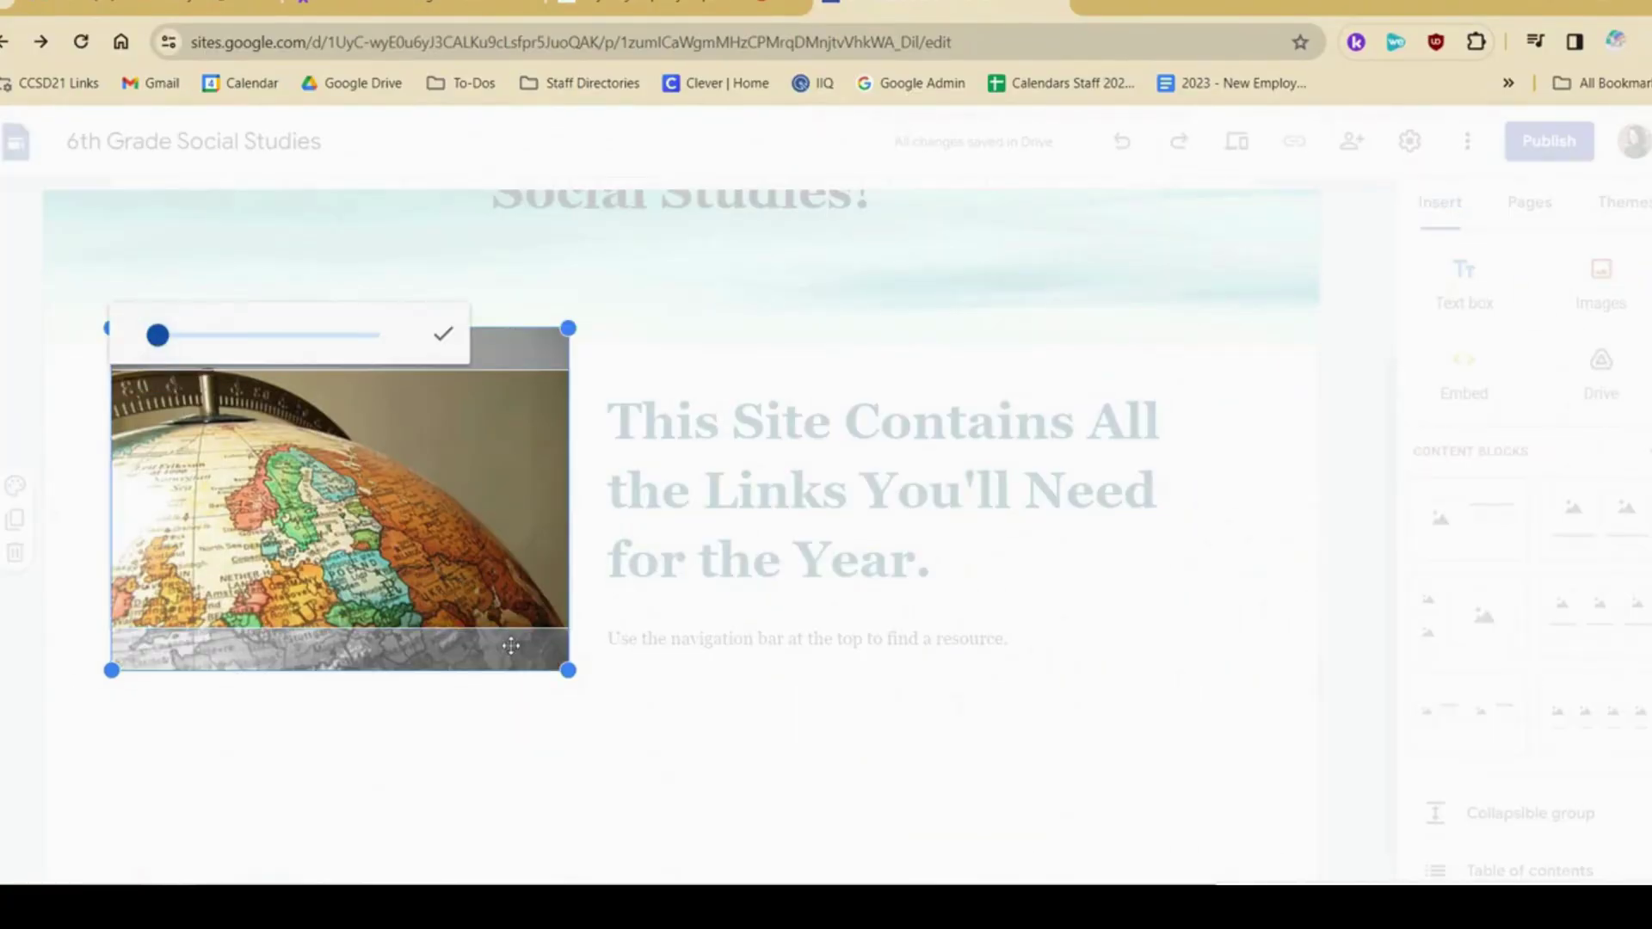
click(459, 346)
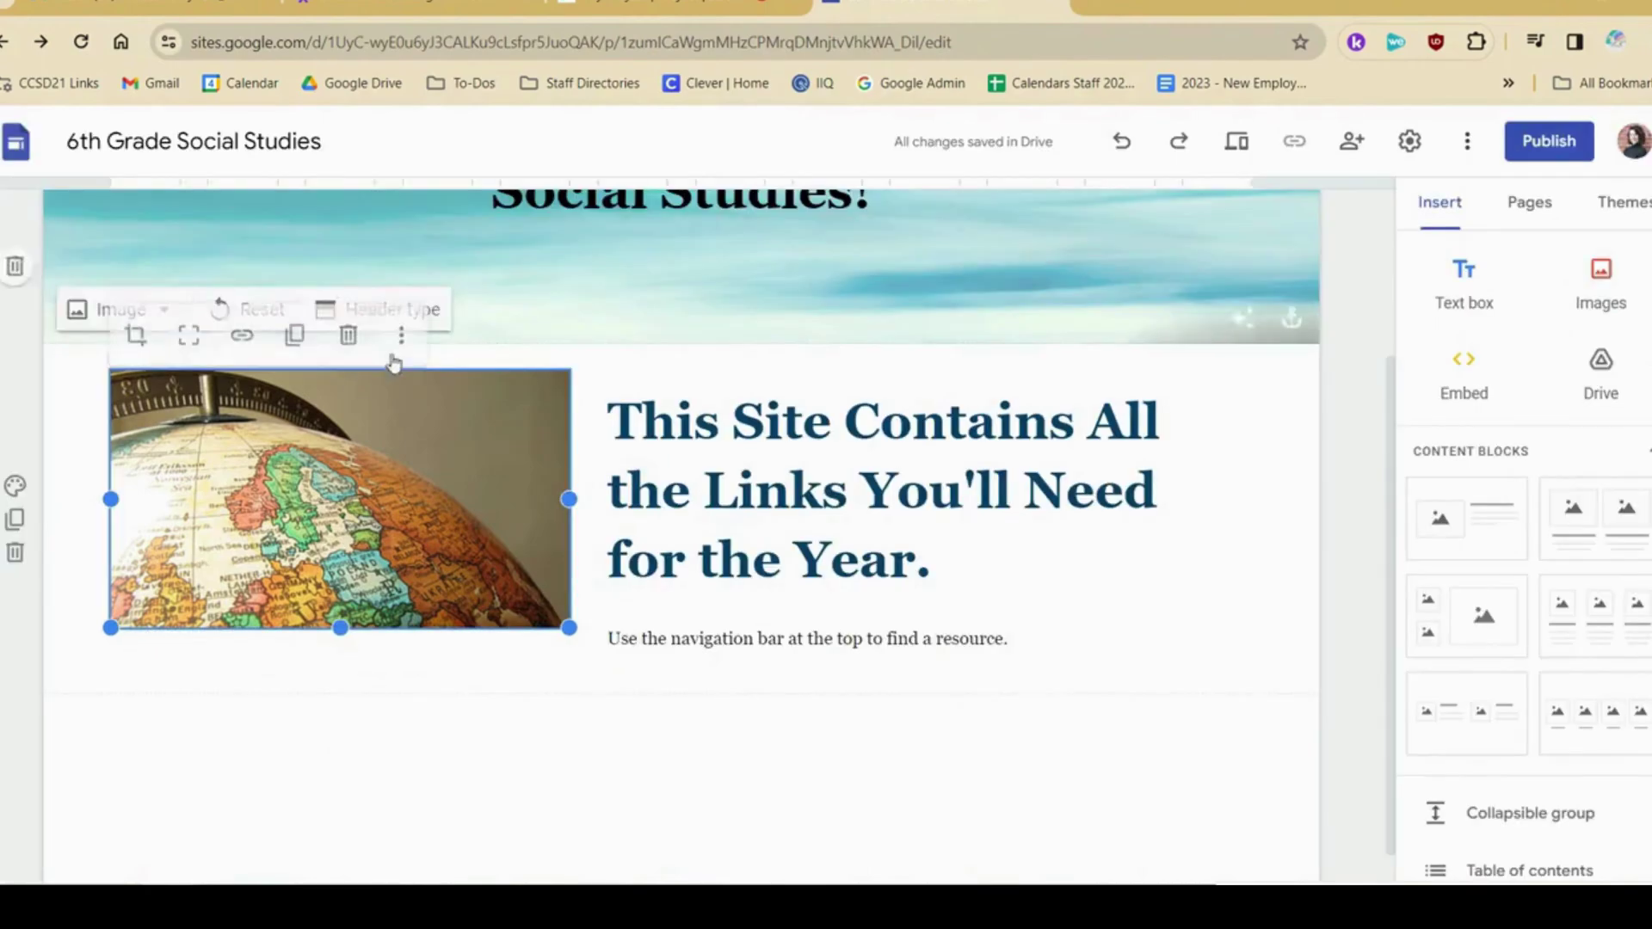
click(190, 337)
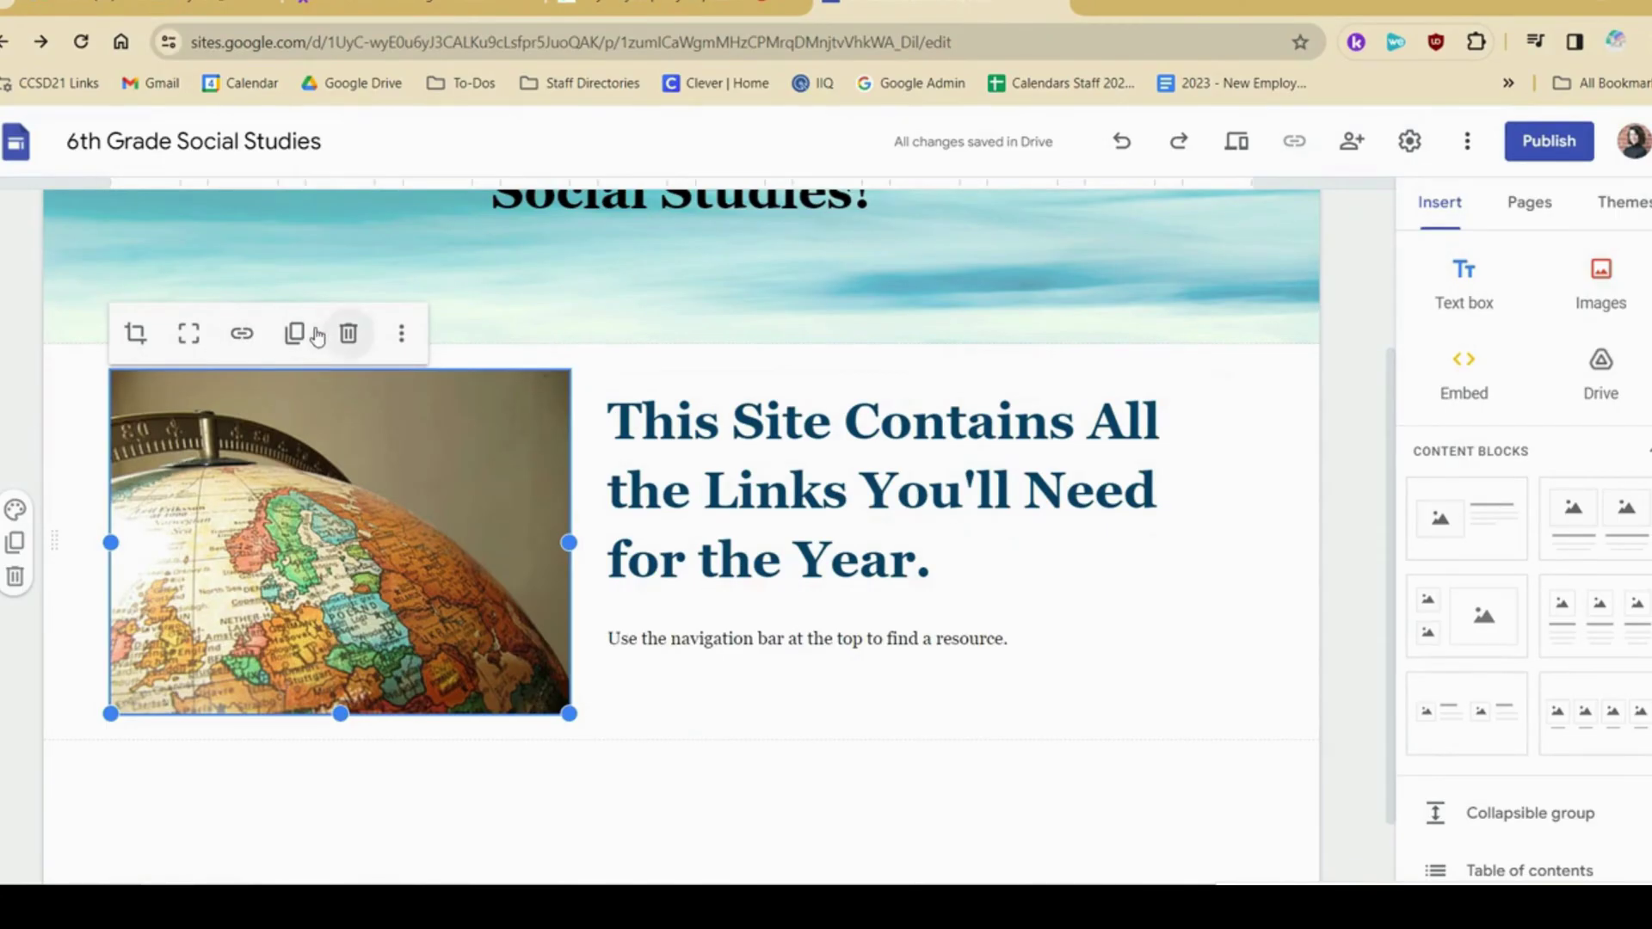
click(403, 337)
mouse_move(523, 396)
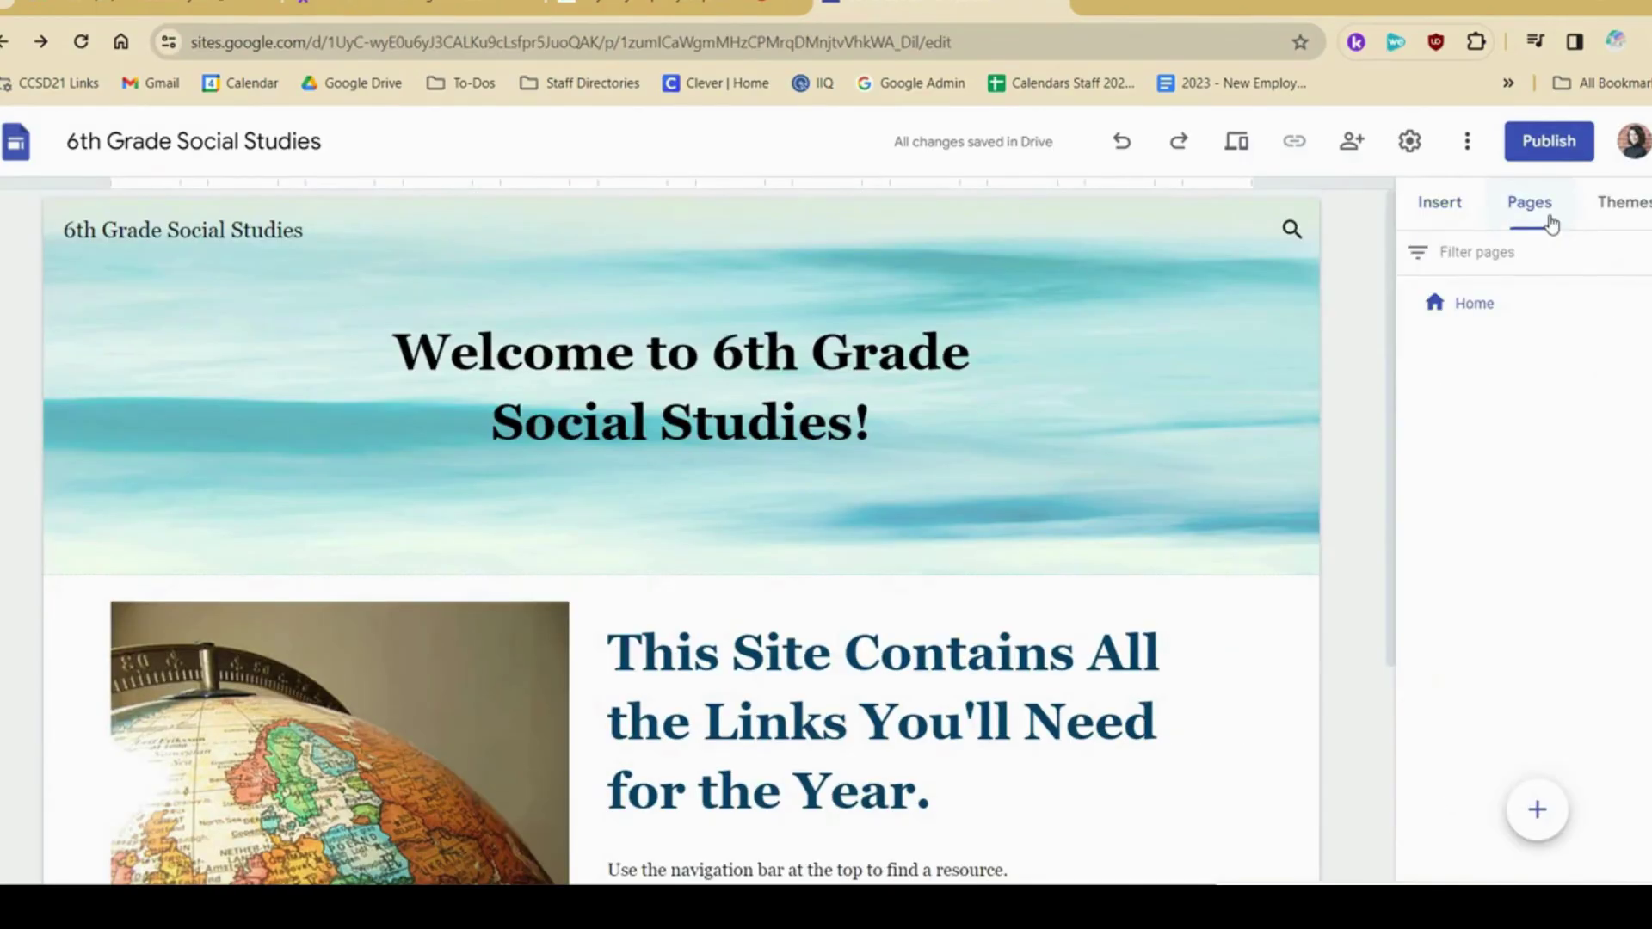
- Add a Works Cited page beside Home and switch to it
mouse_move(1538, 812)
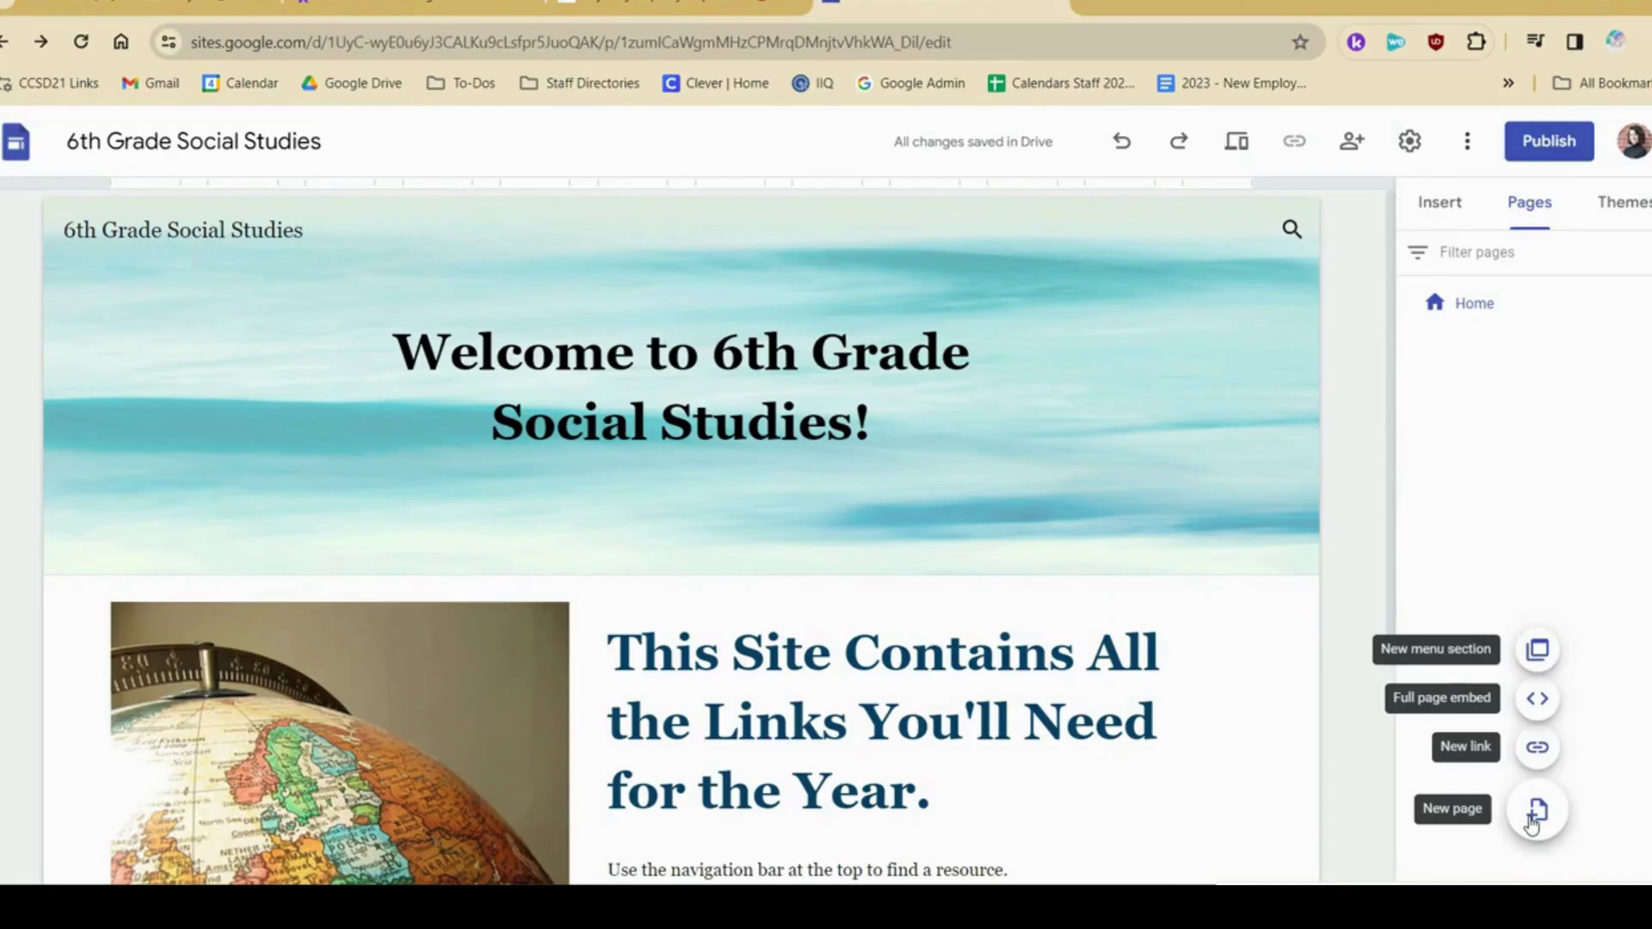
click(1537, 811)
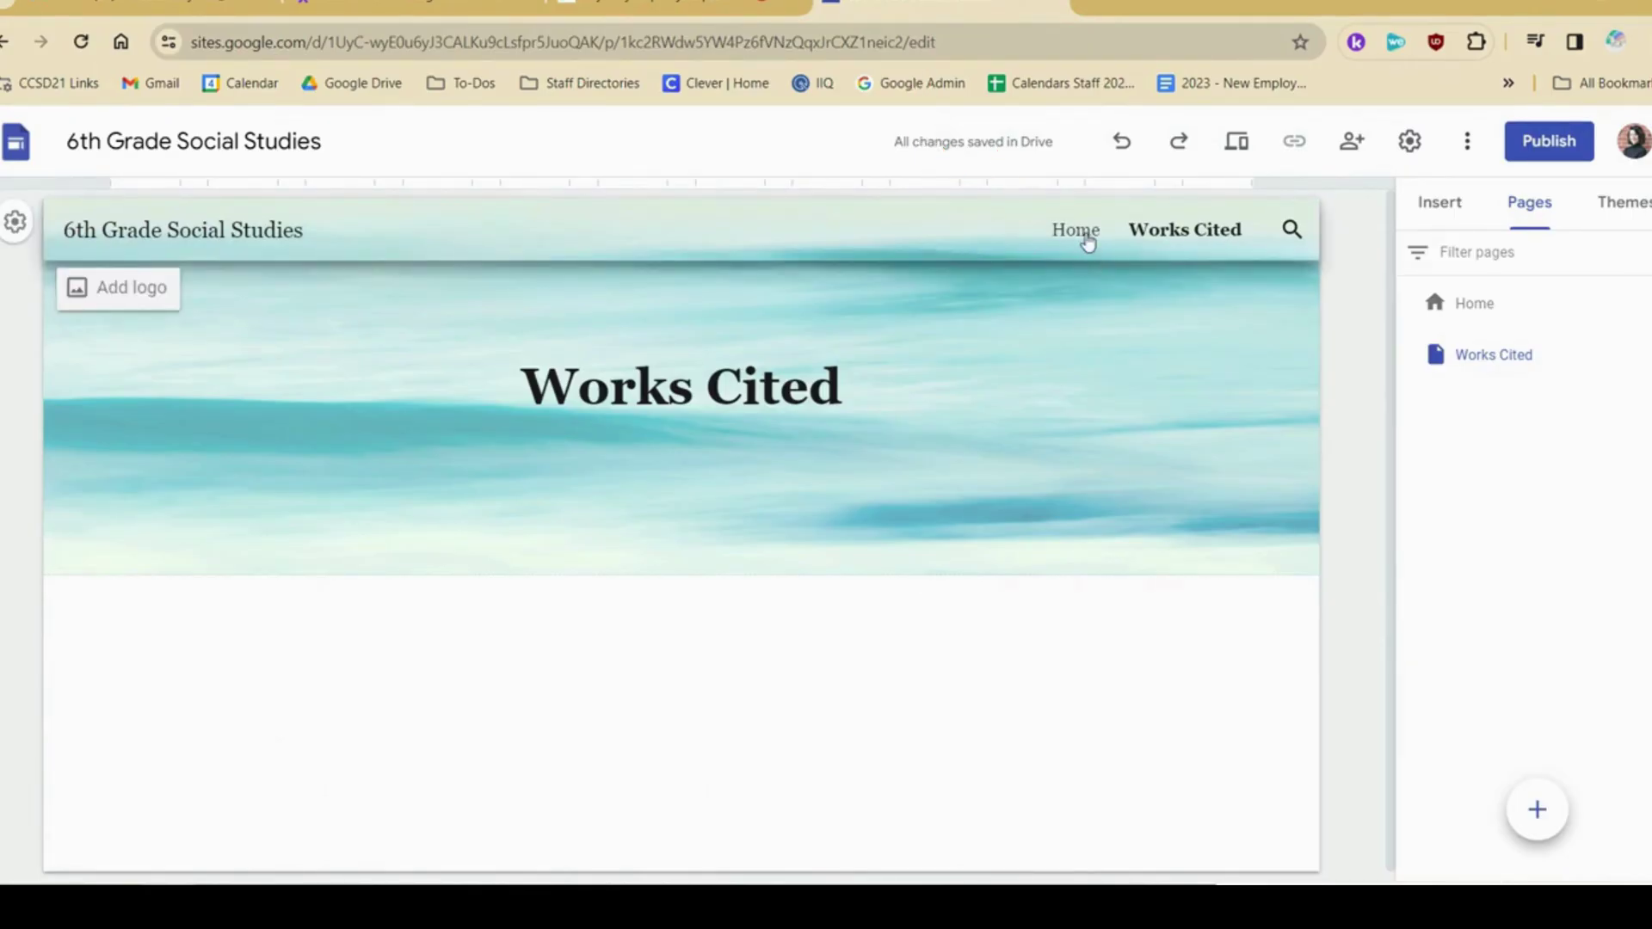
click(1087, 240)
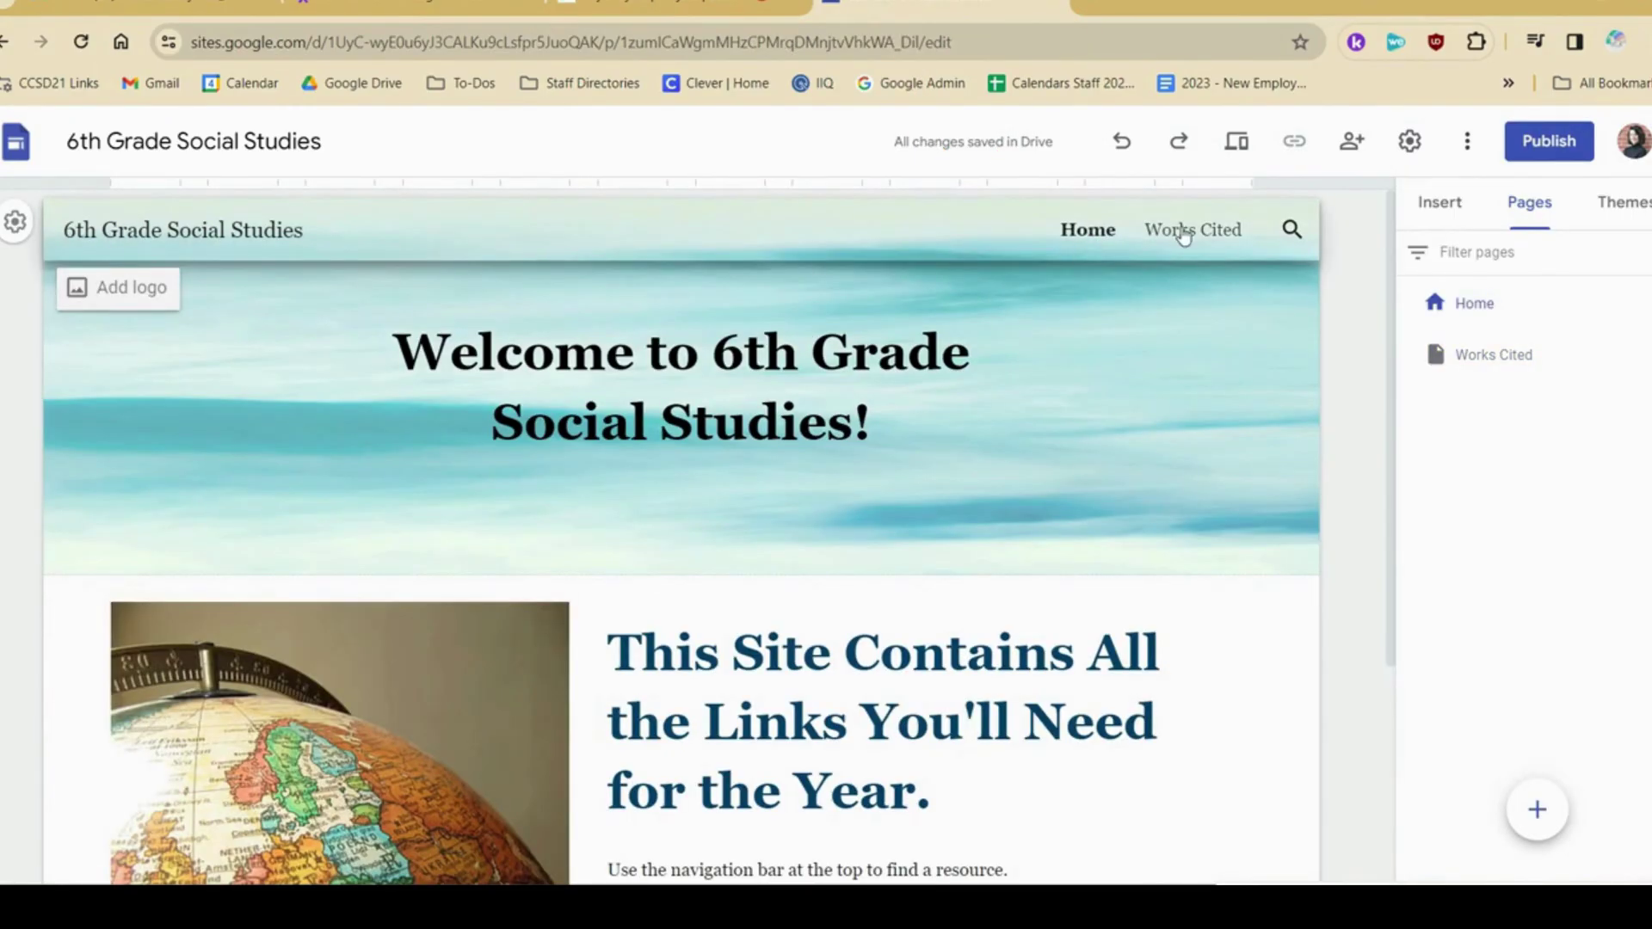
click(1185, 238)
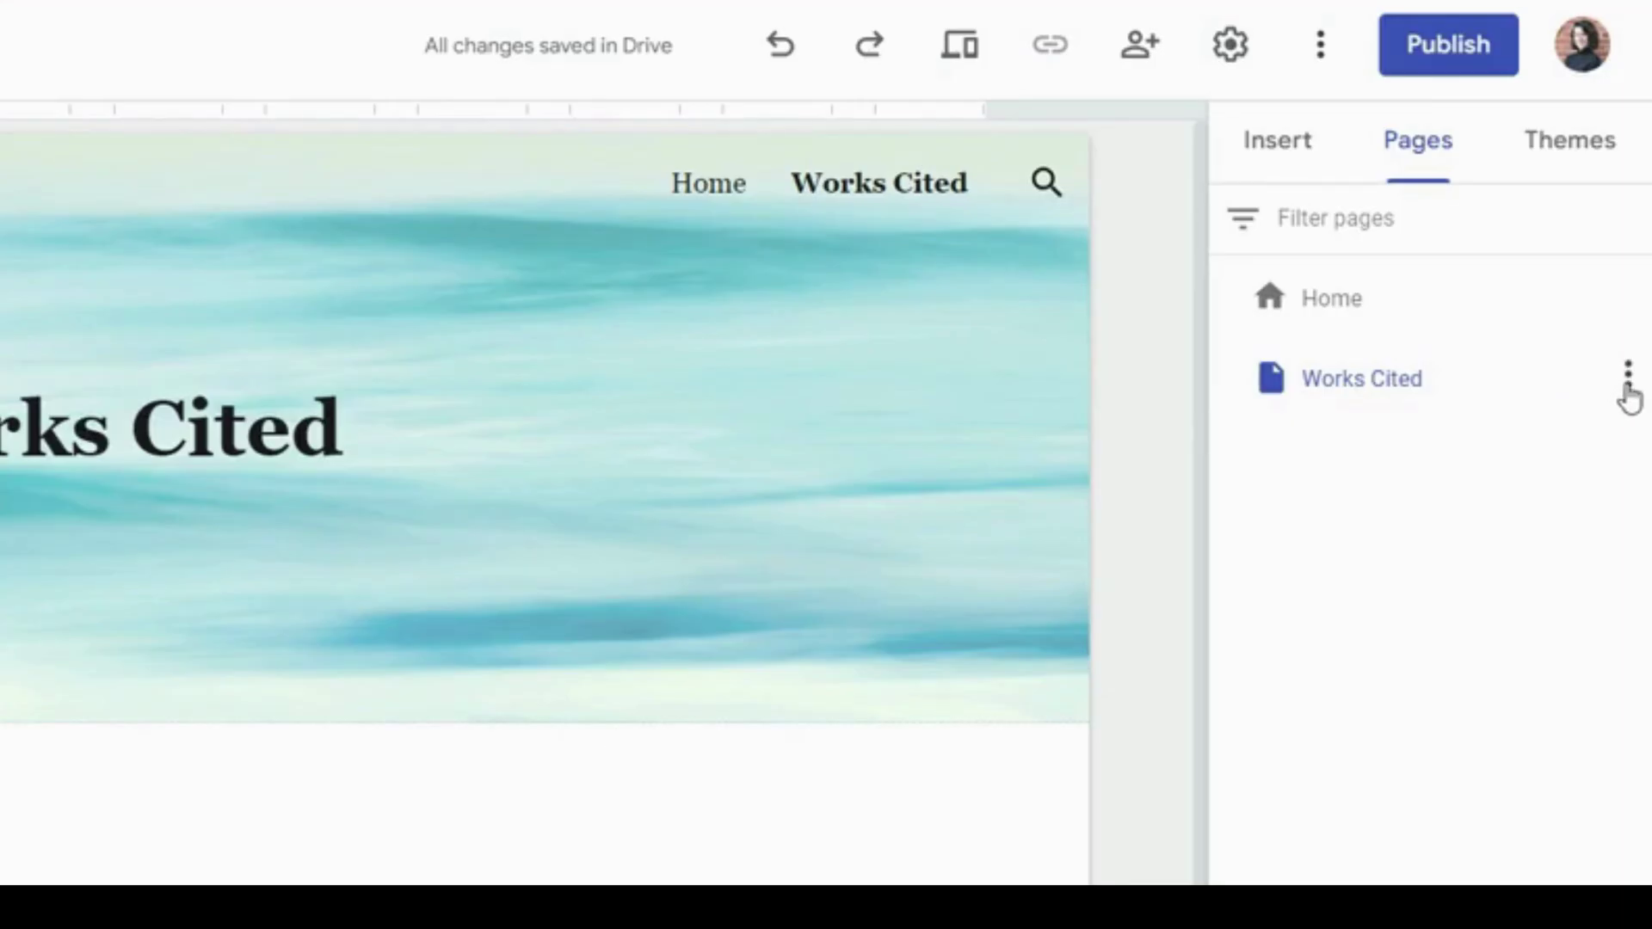
click(1649, 356)
click(1627, 383)
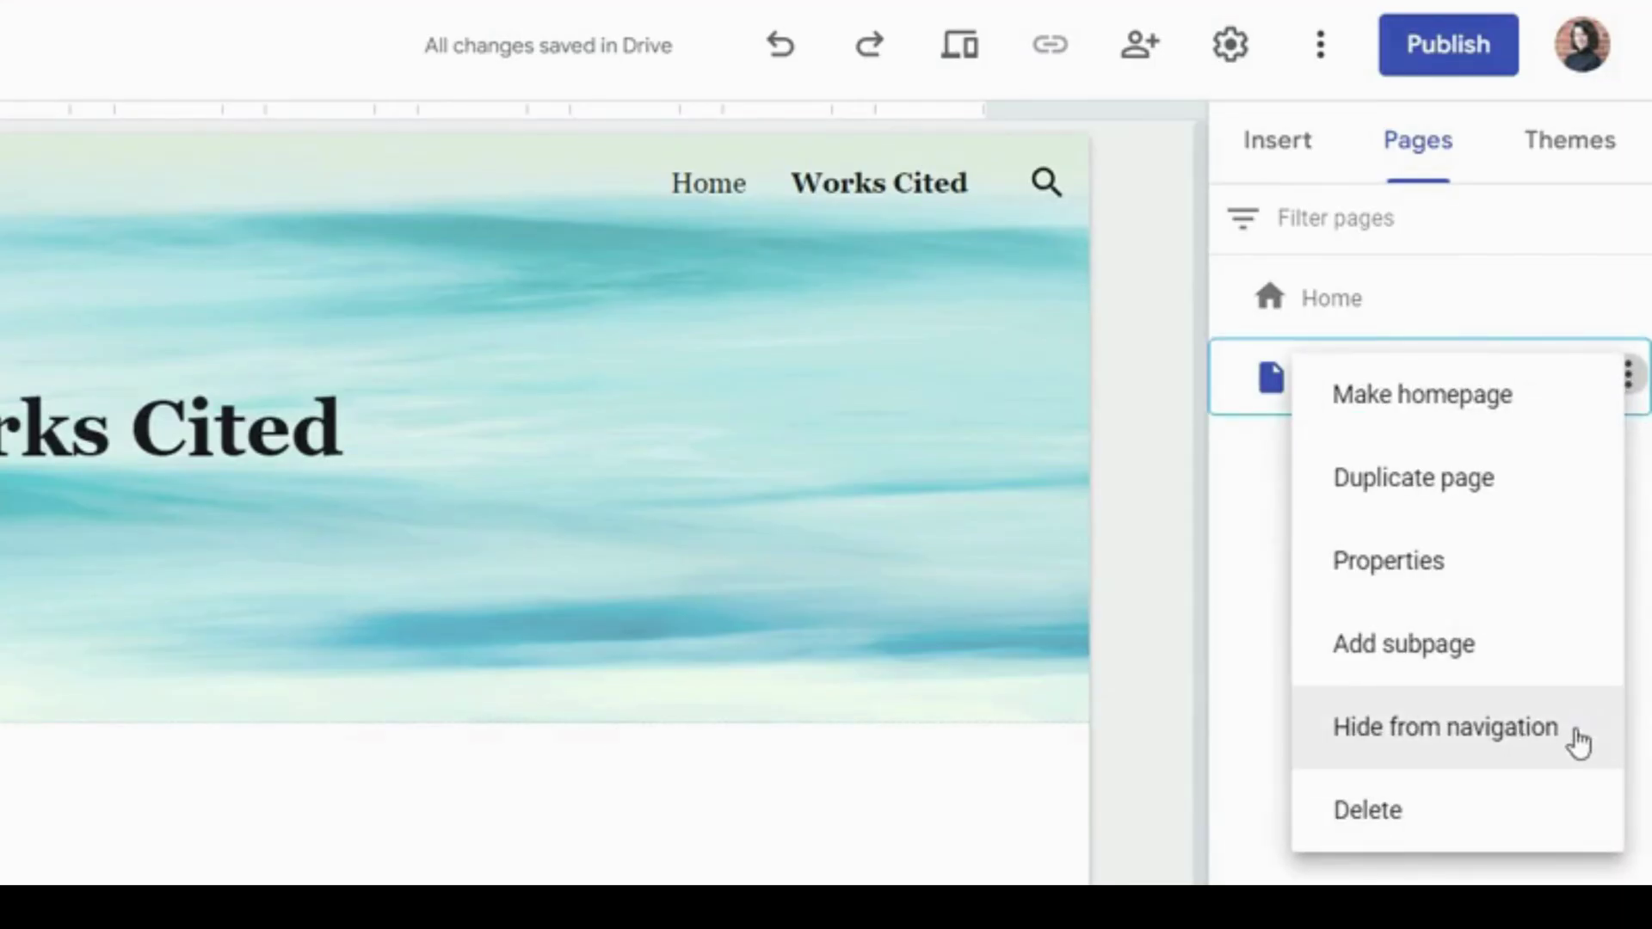
click(1263, 620)
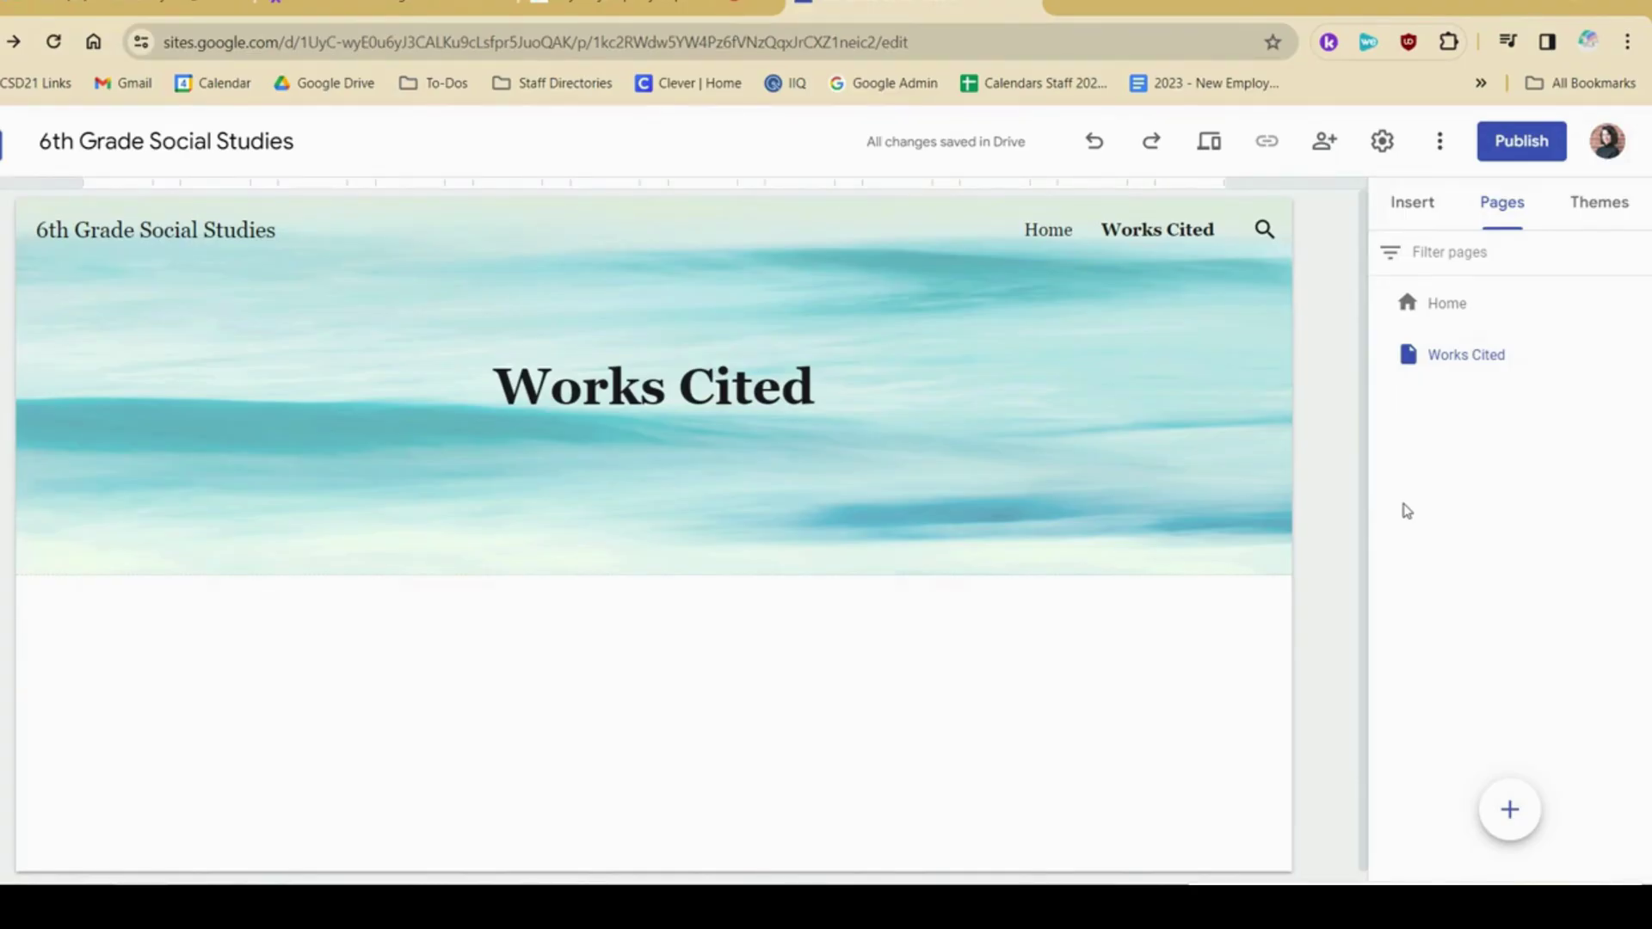
- Embed the Colorful How to Create a Works Cited Page PDF from Drive
click(1409, 206)
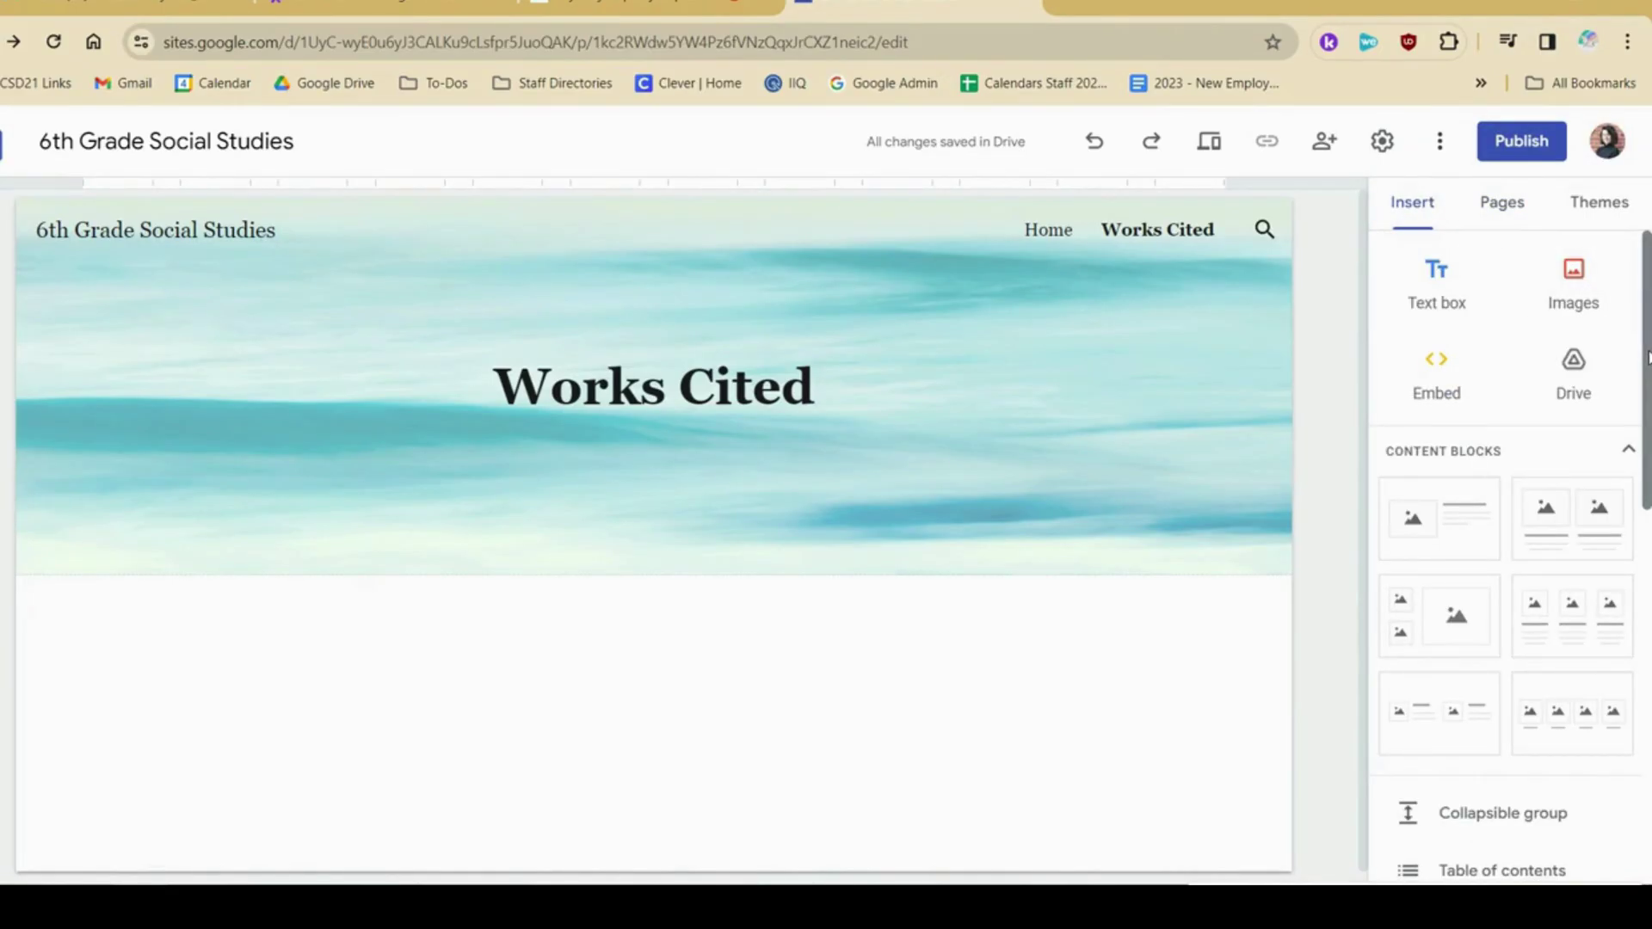
click(1563, 376)
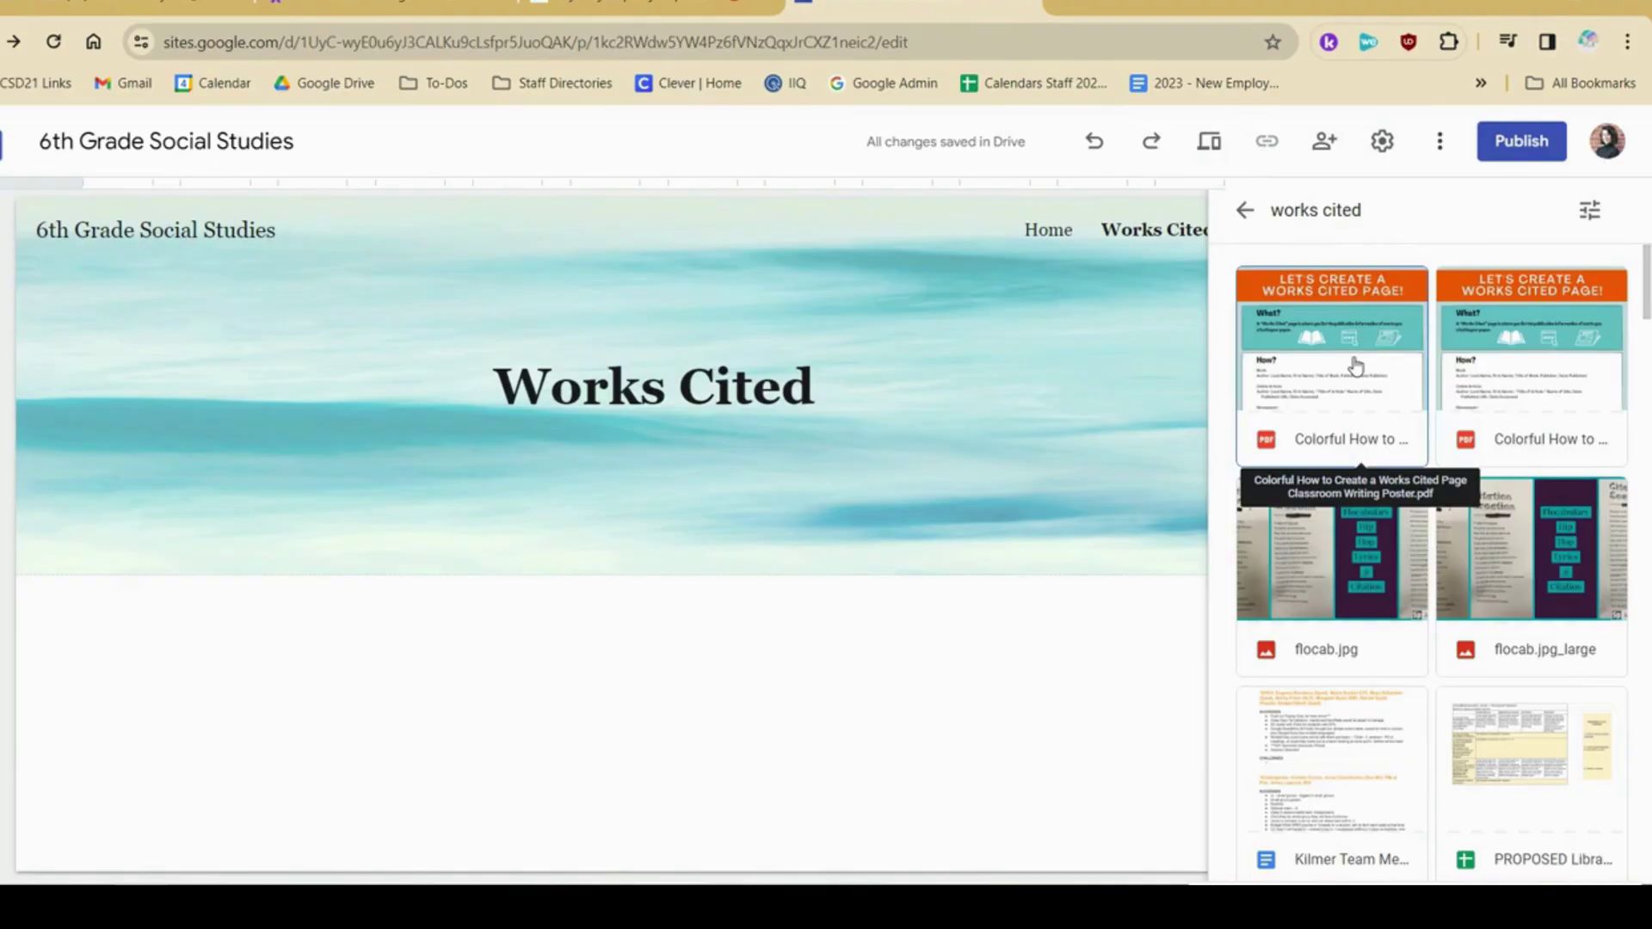
click(1355, 366)
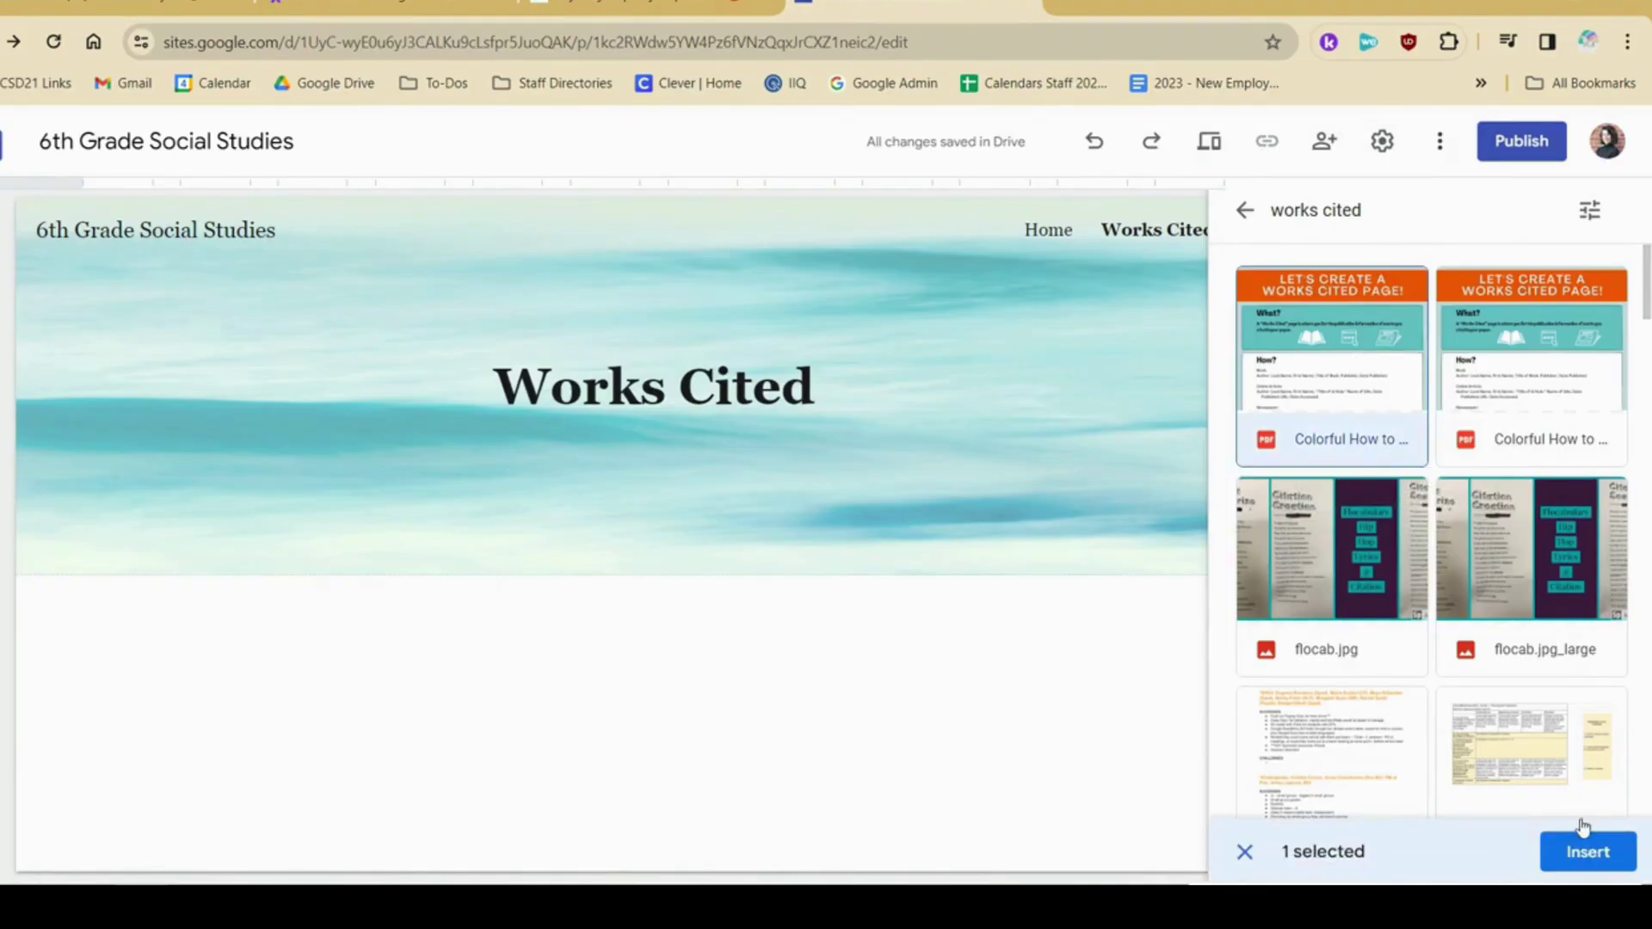
click(1588, 852)
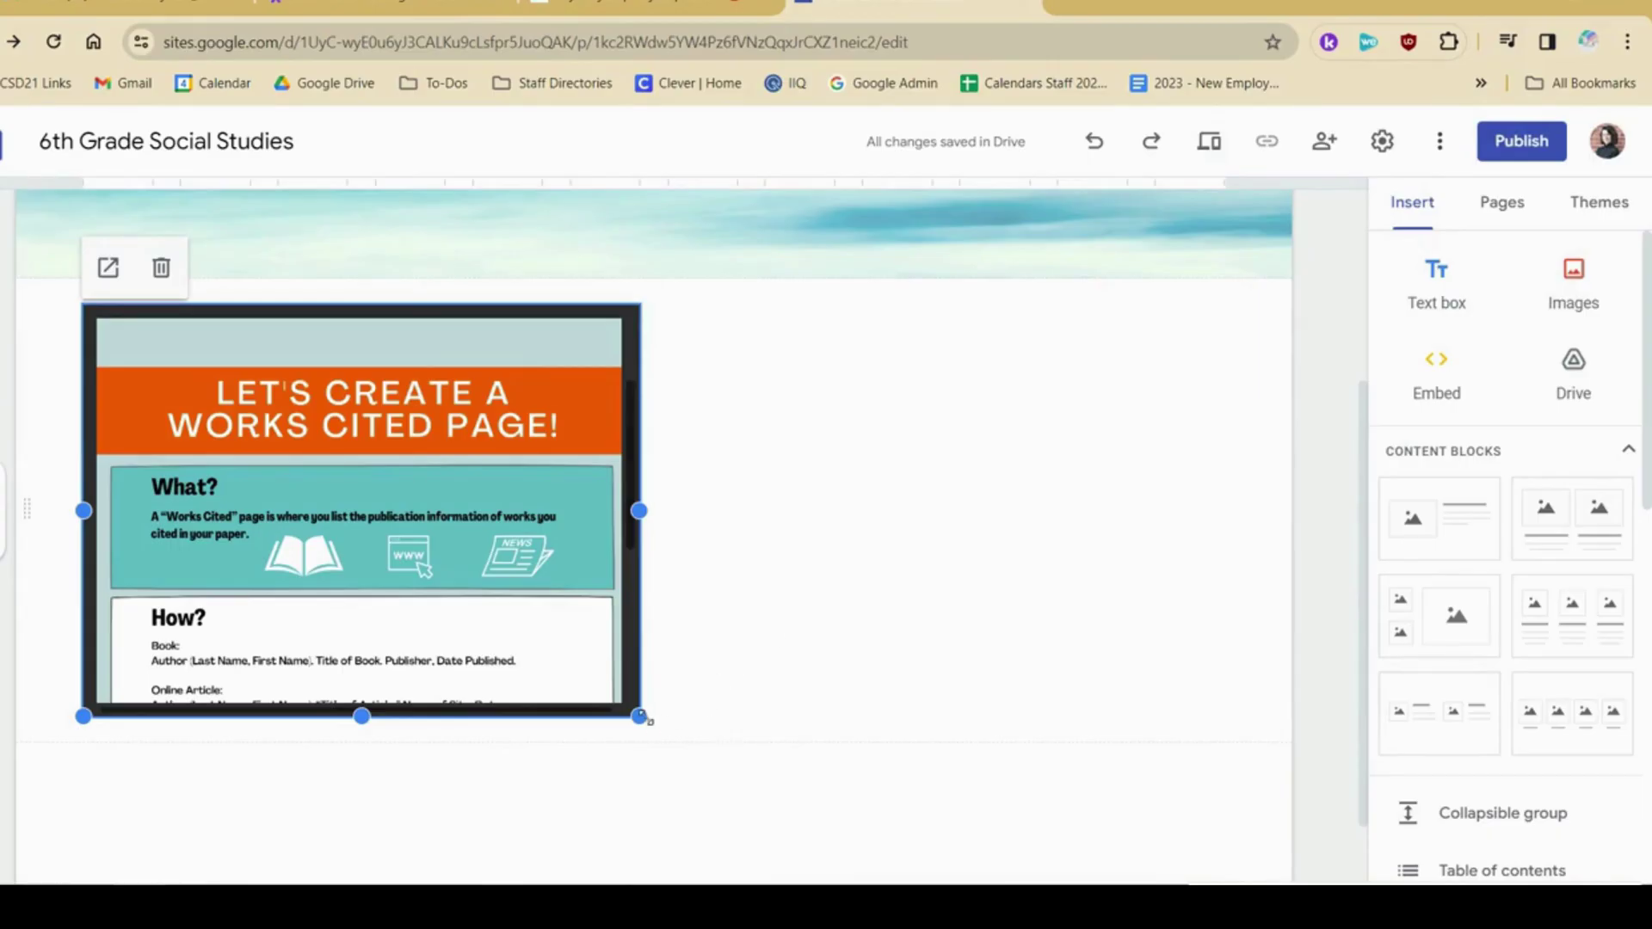
- Widen the embedded poster across the page and adjust its height
drag(638, 716, 1222, 799)
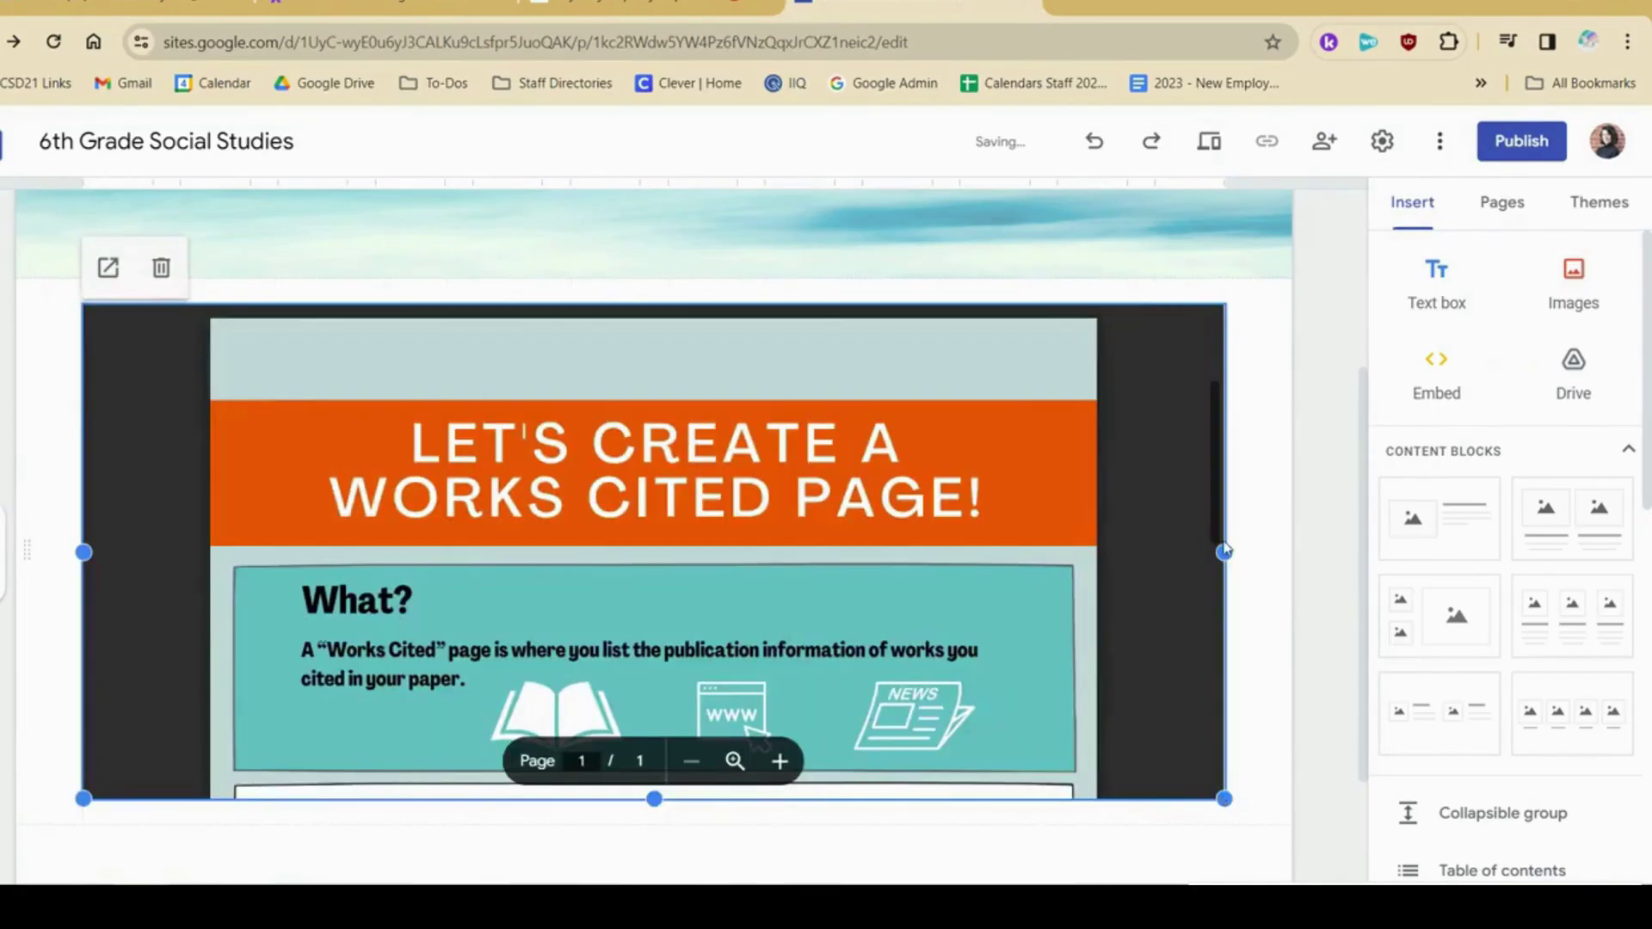
scroll(1173, 560, down, 2)
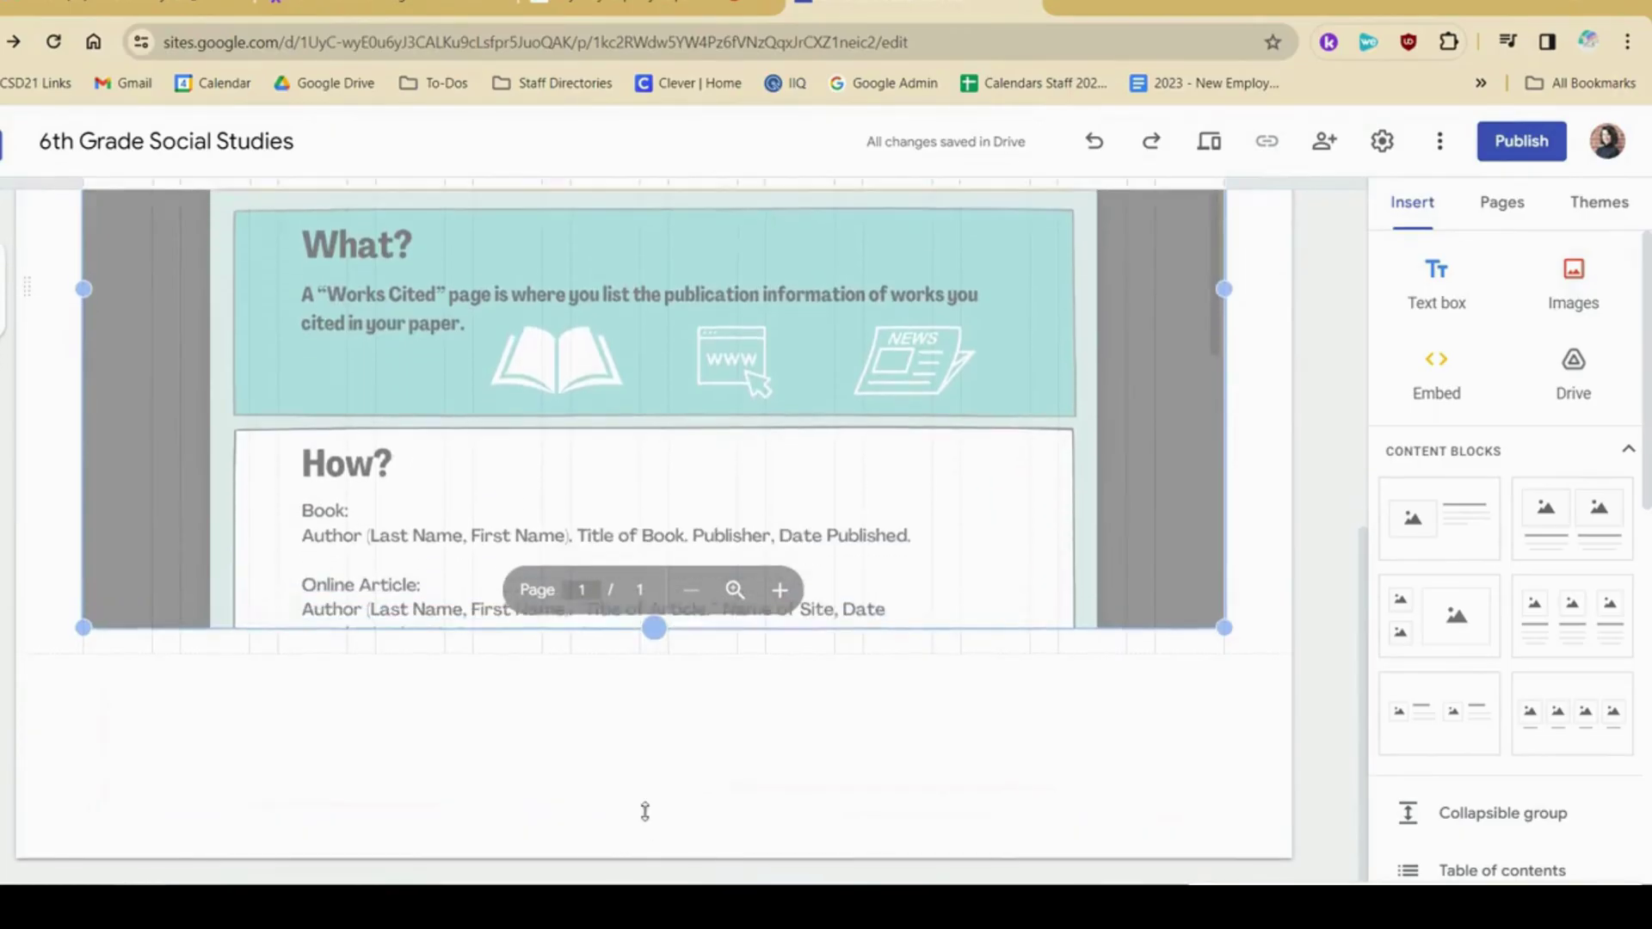
drag(646, 811, 649, 818)
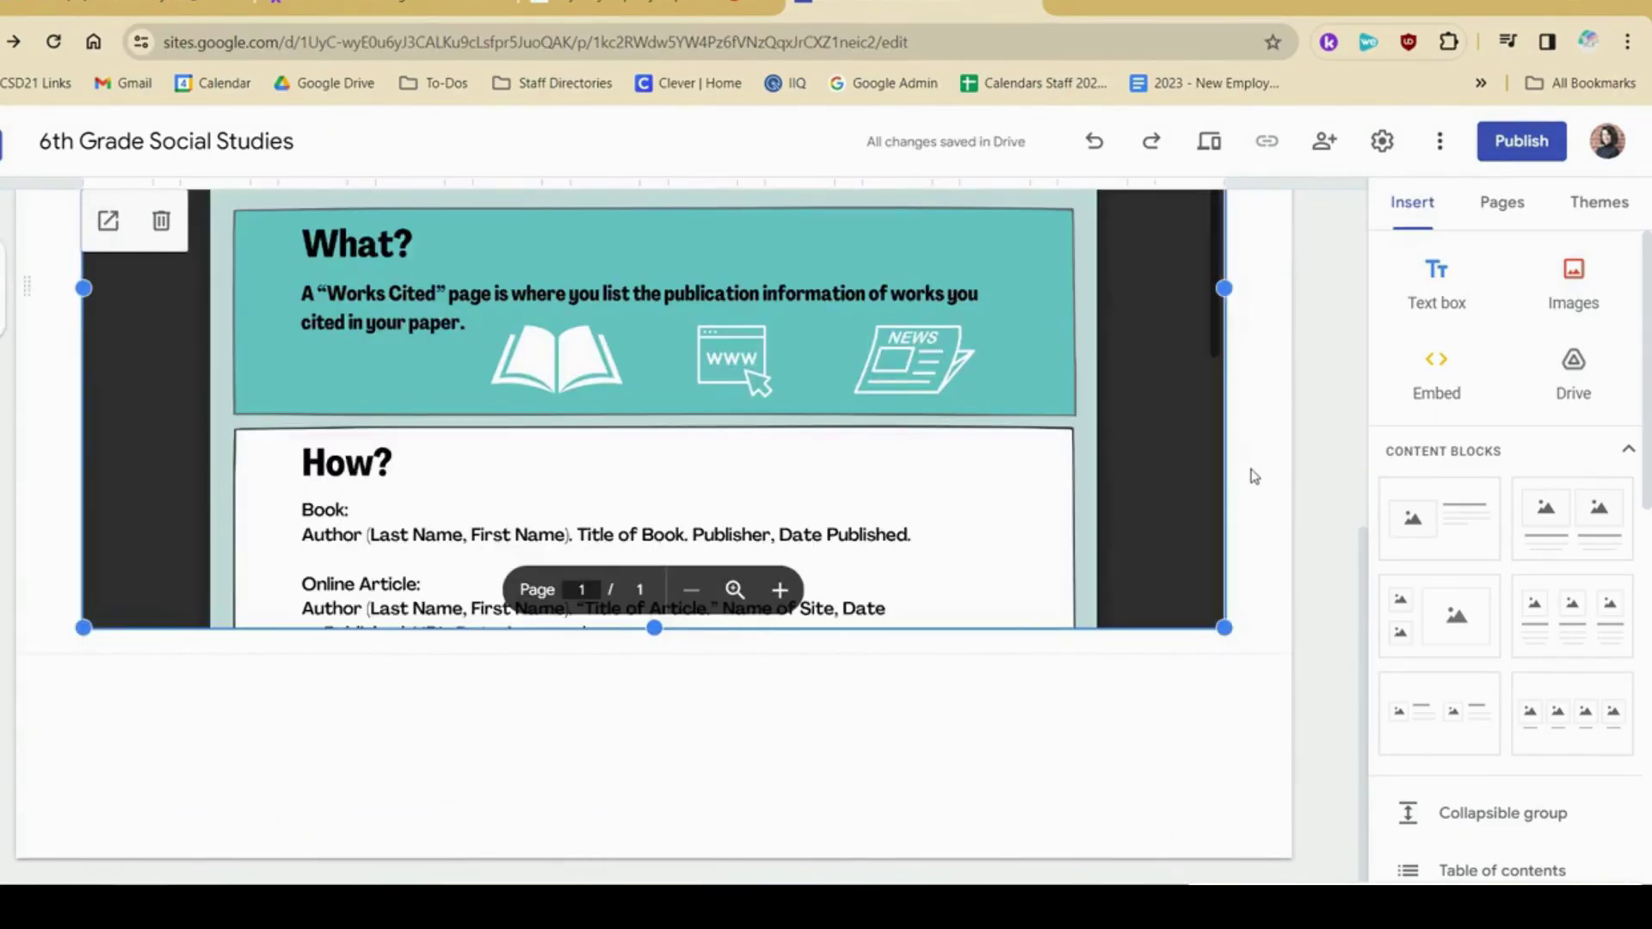
scroll(1324, 508, up, 3)
scroll(1324, 506, up, 5)
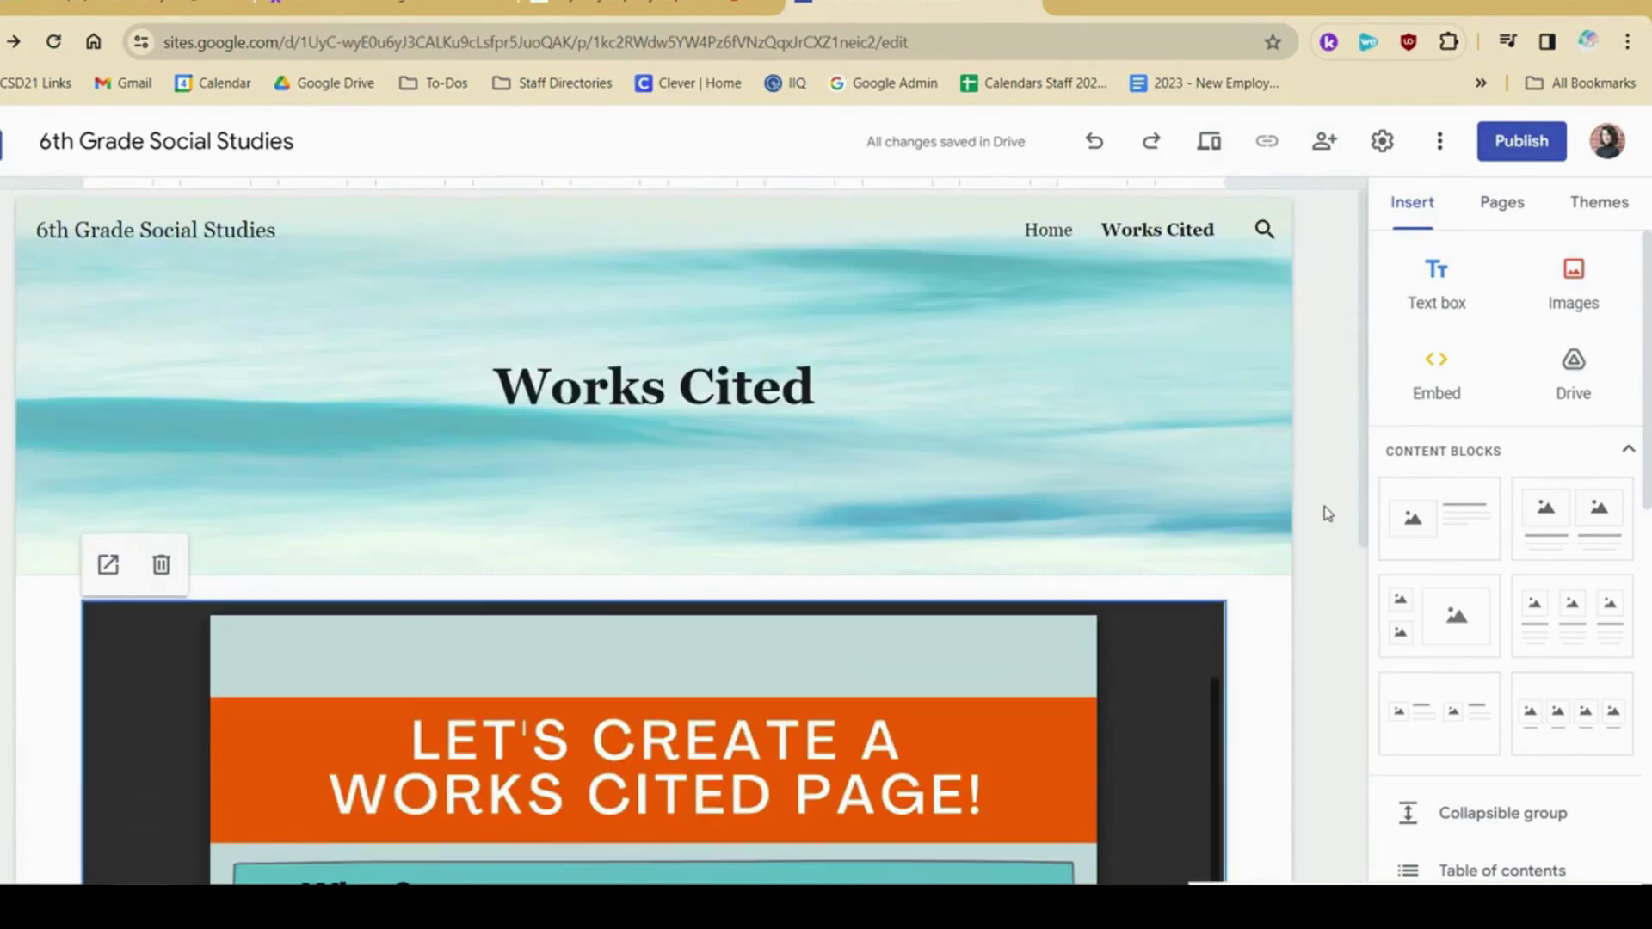
- Add a centered 18-point text box: 'Use this guide to help you create a Works Cited page.'
click(1455, 278)
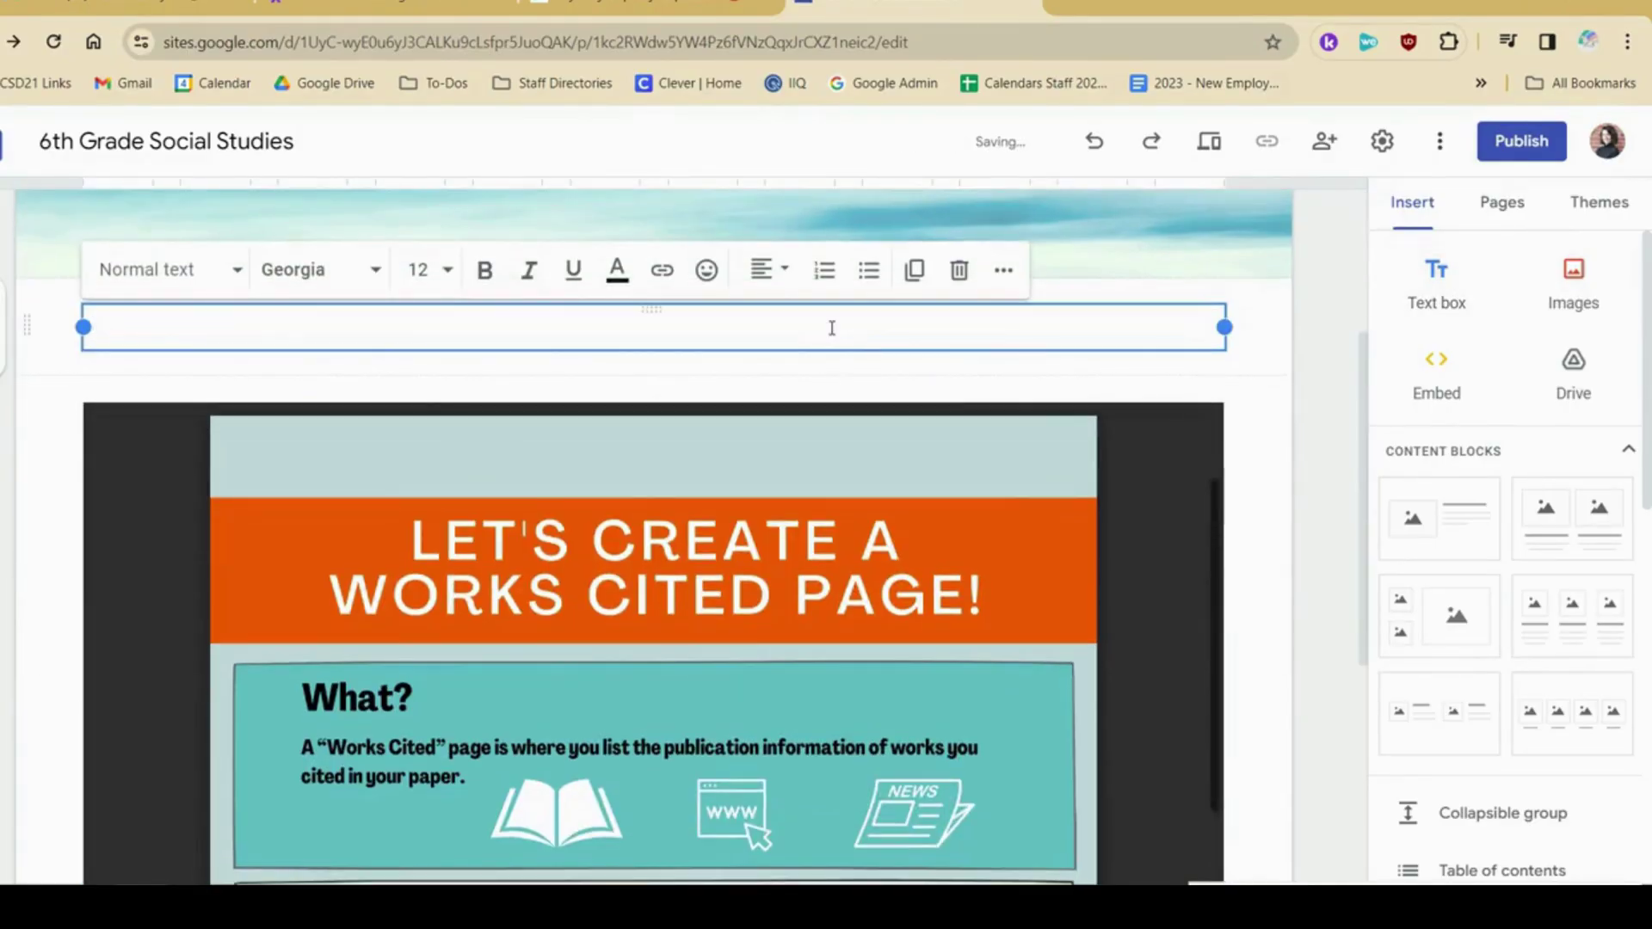
text(Use this guide to help you create a Works Cited page.)
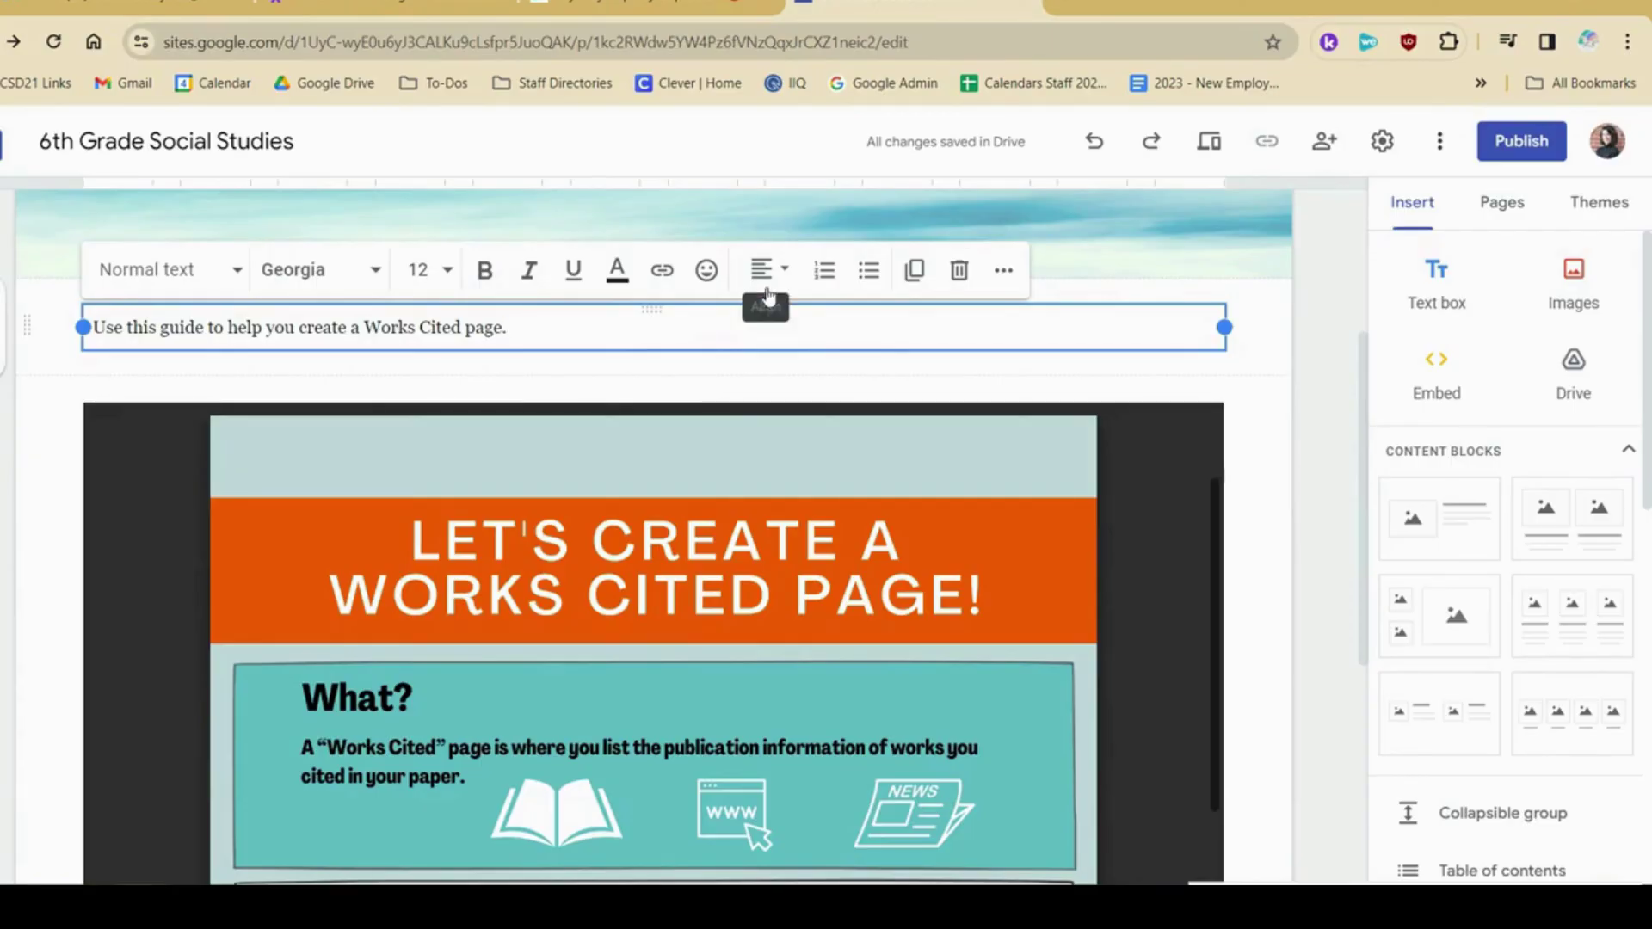
triple_click(701, 332)
click(764, 269)
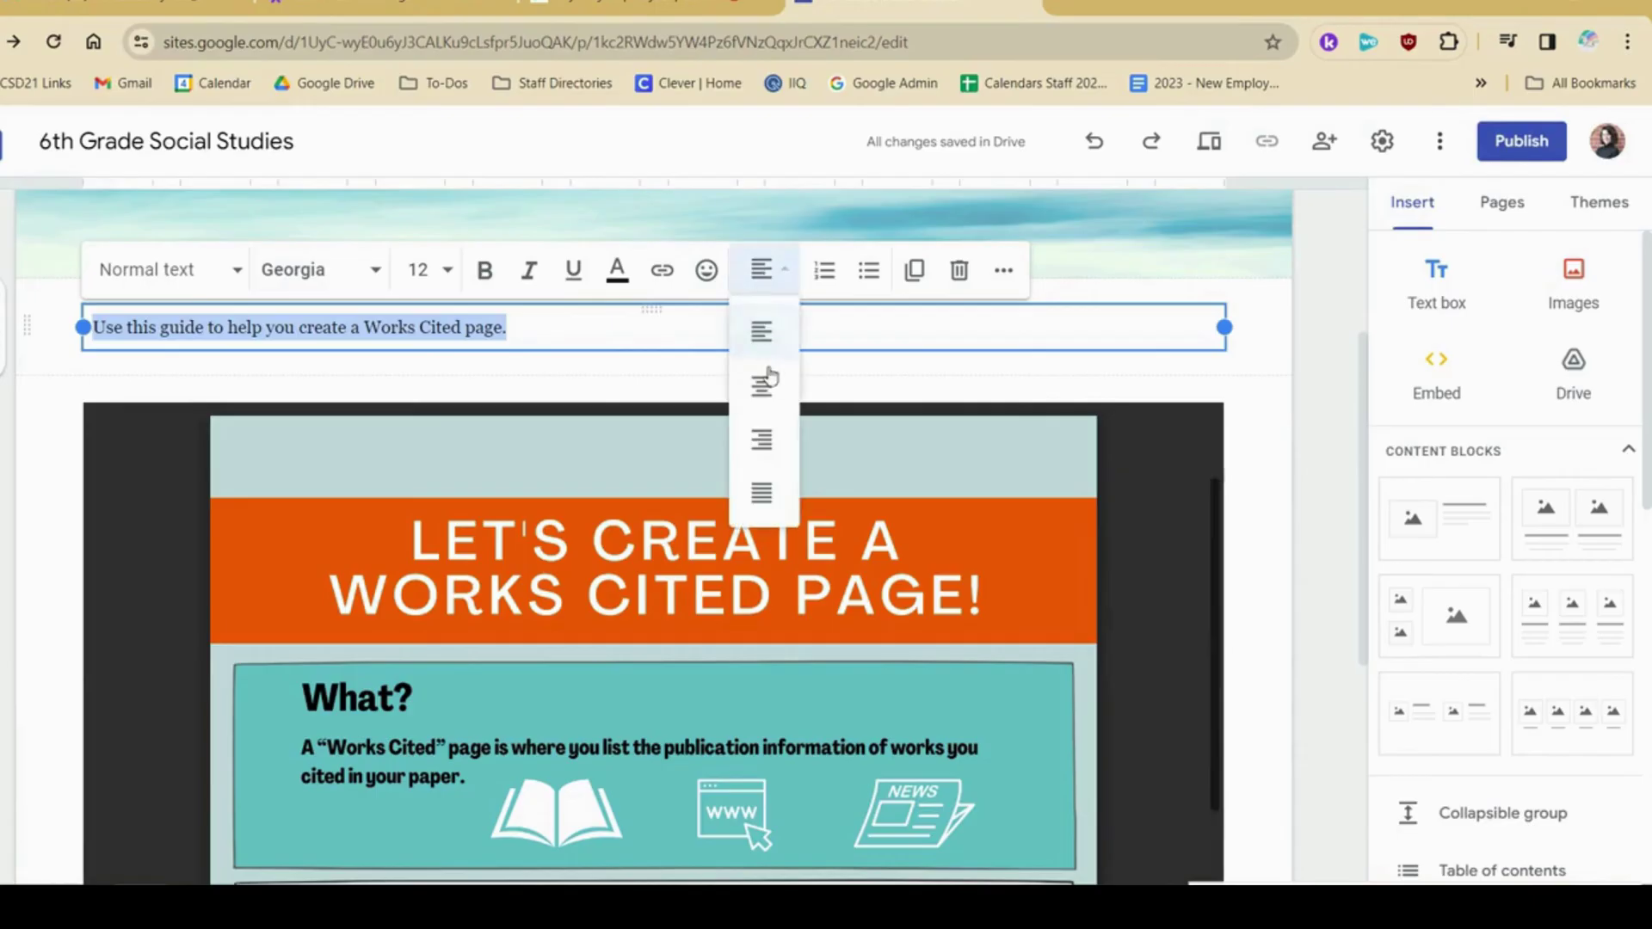
click(764, 386)
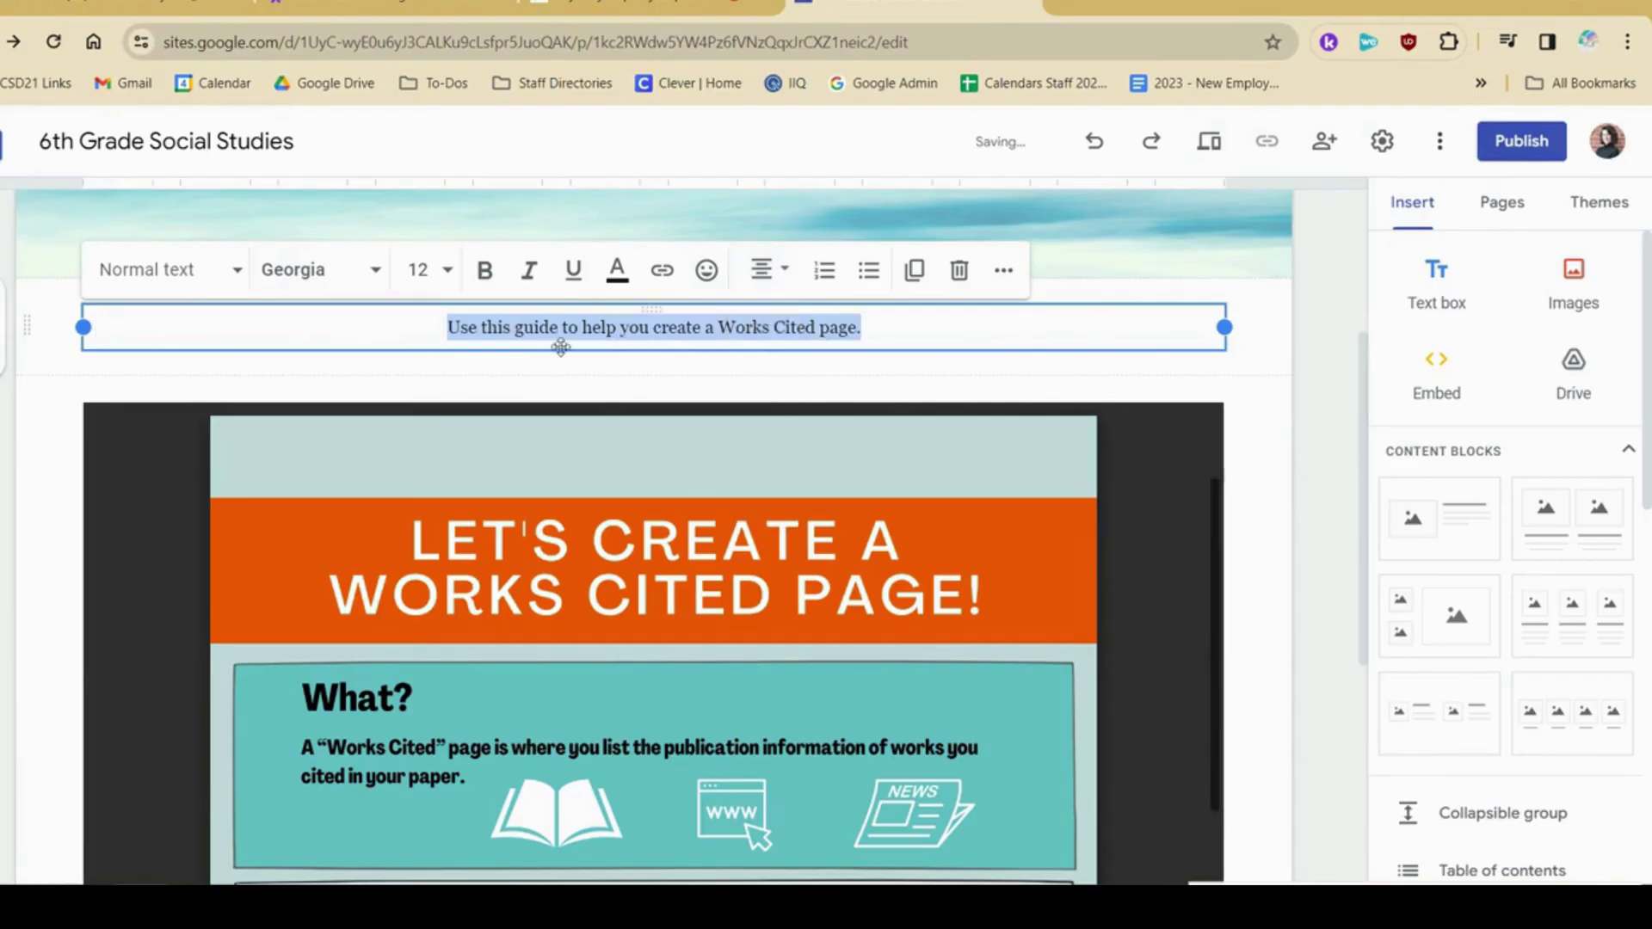
click(422, 270)
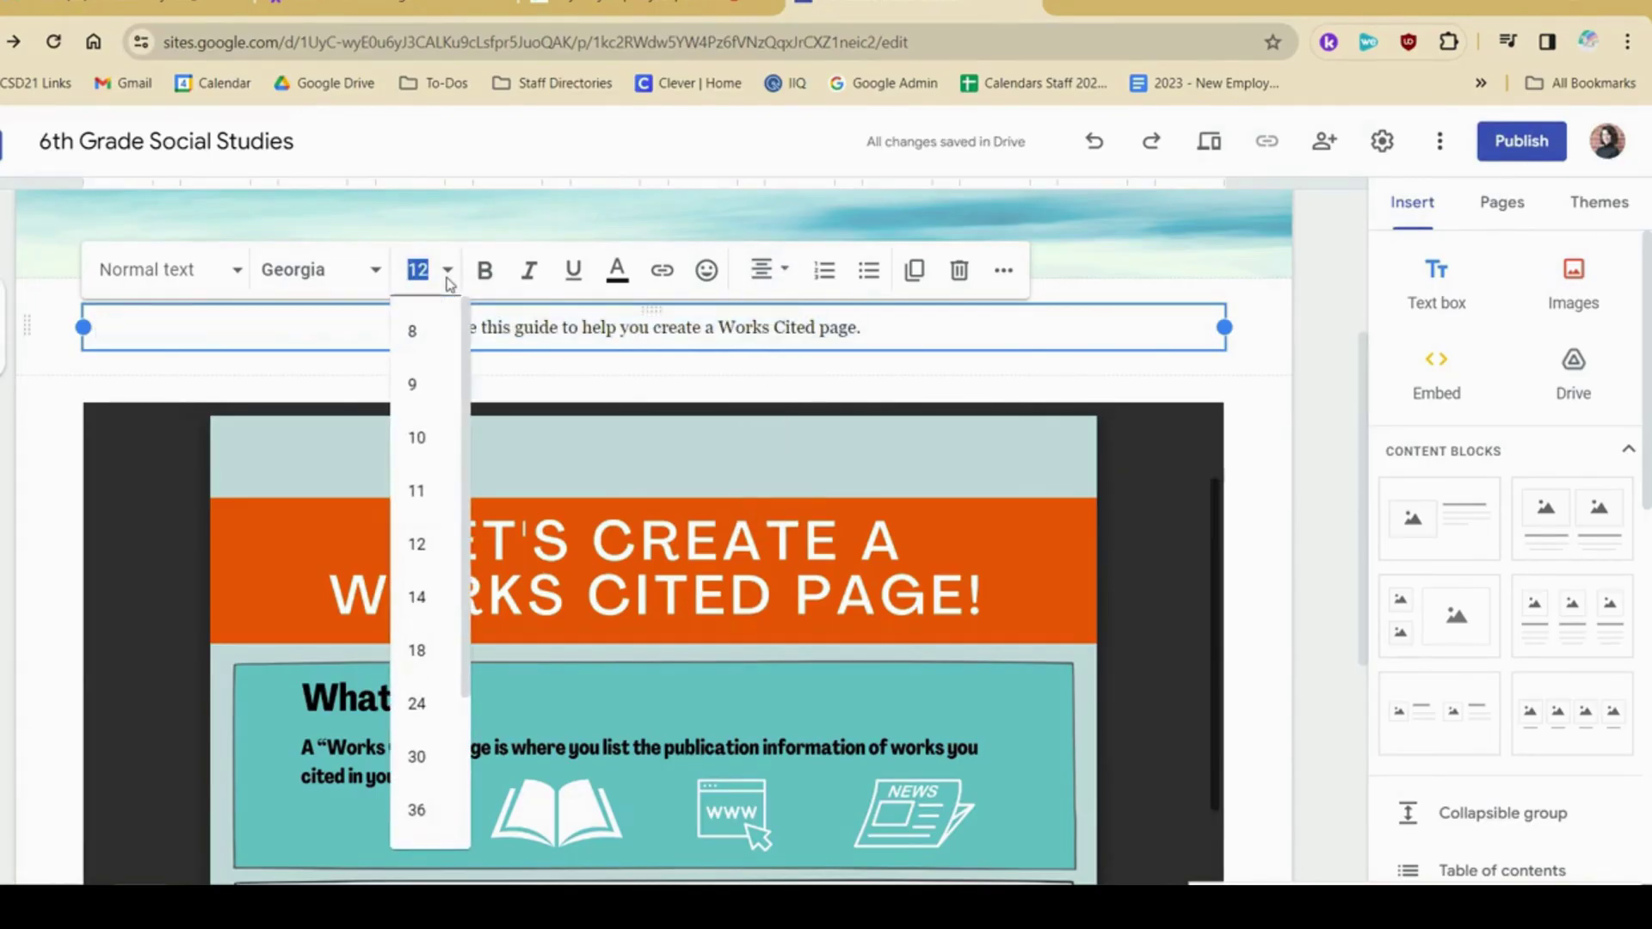
click(439, 659)
click(1315, 415)
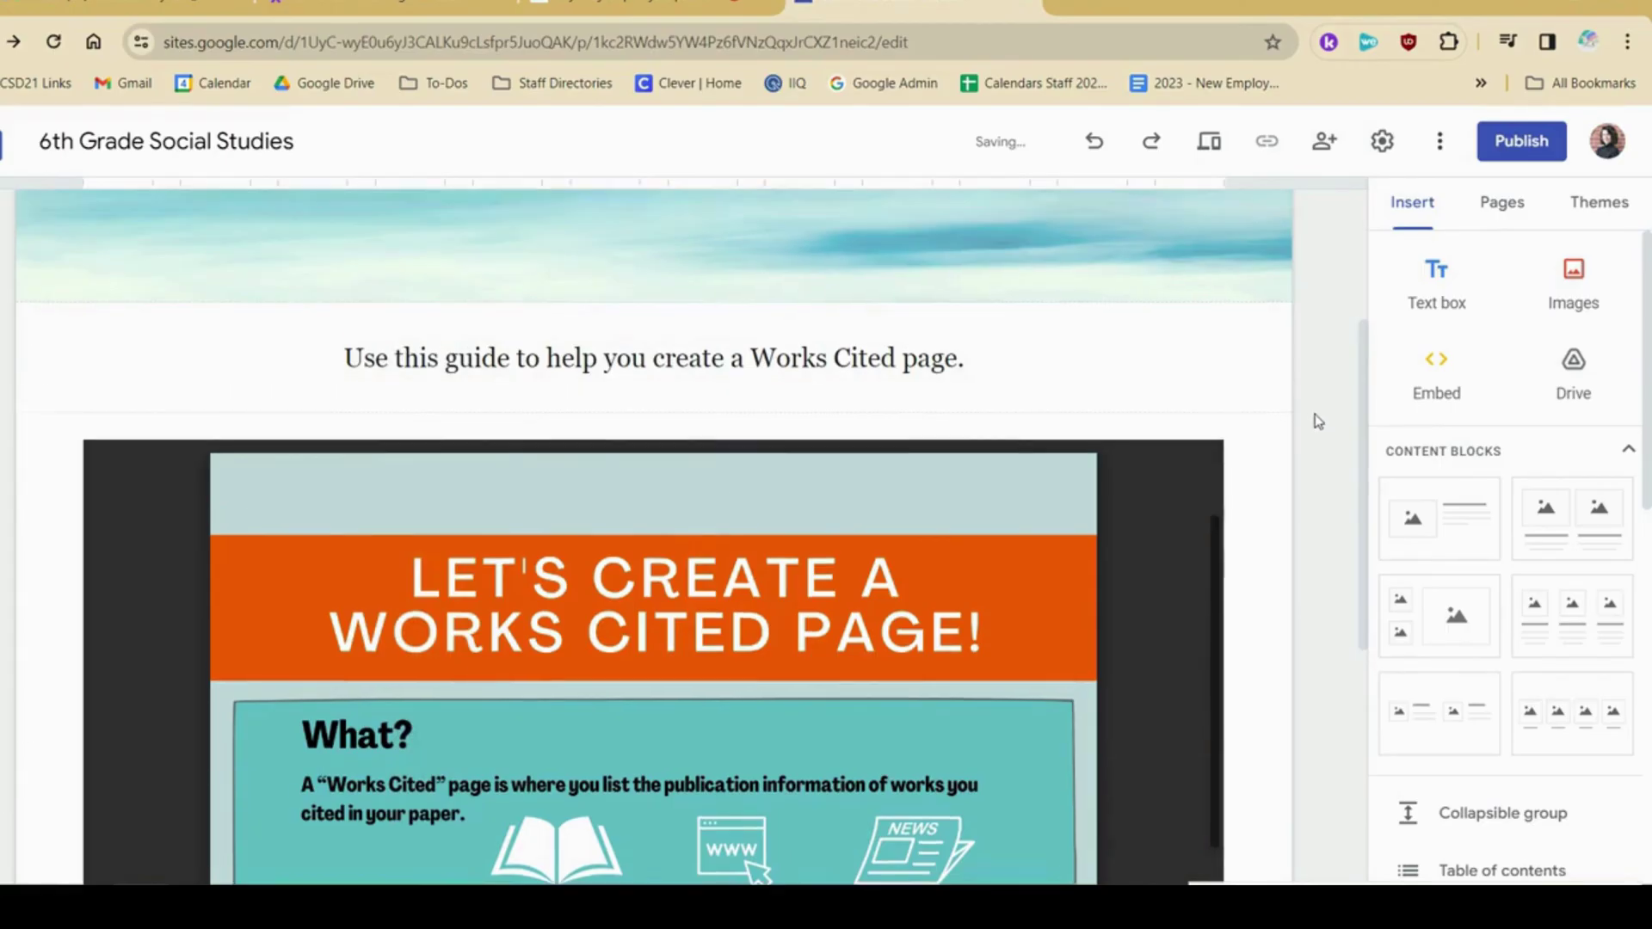
scroll(1315, 415, up, 3)
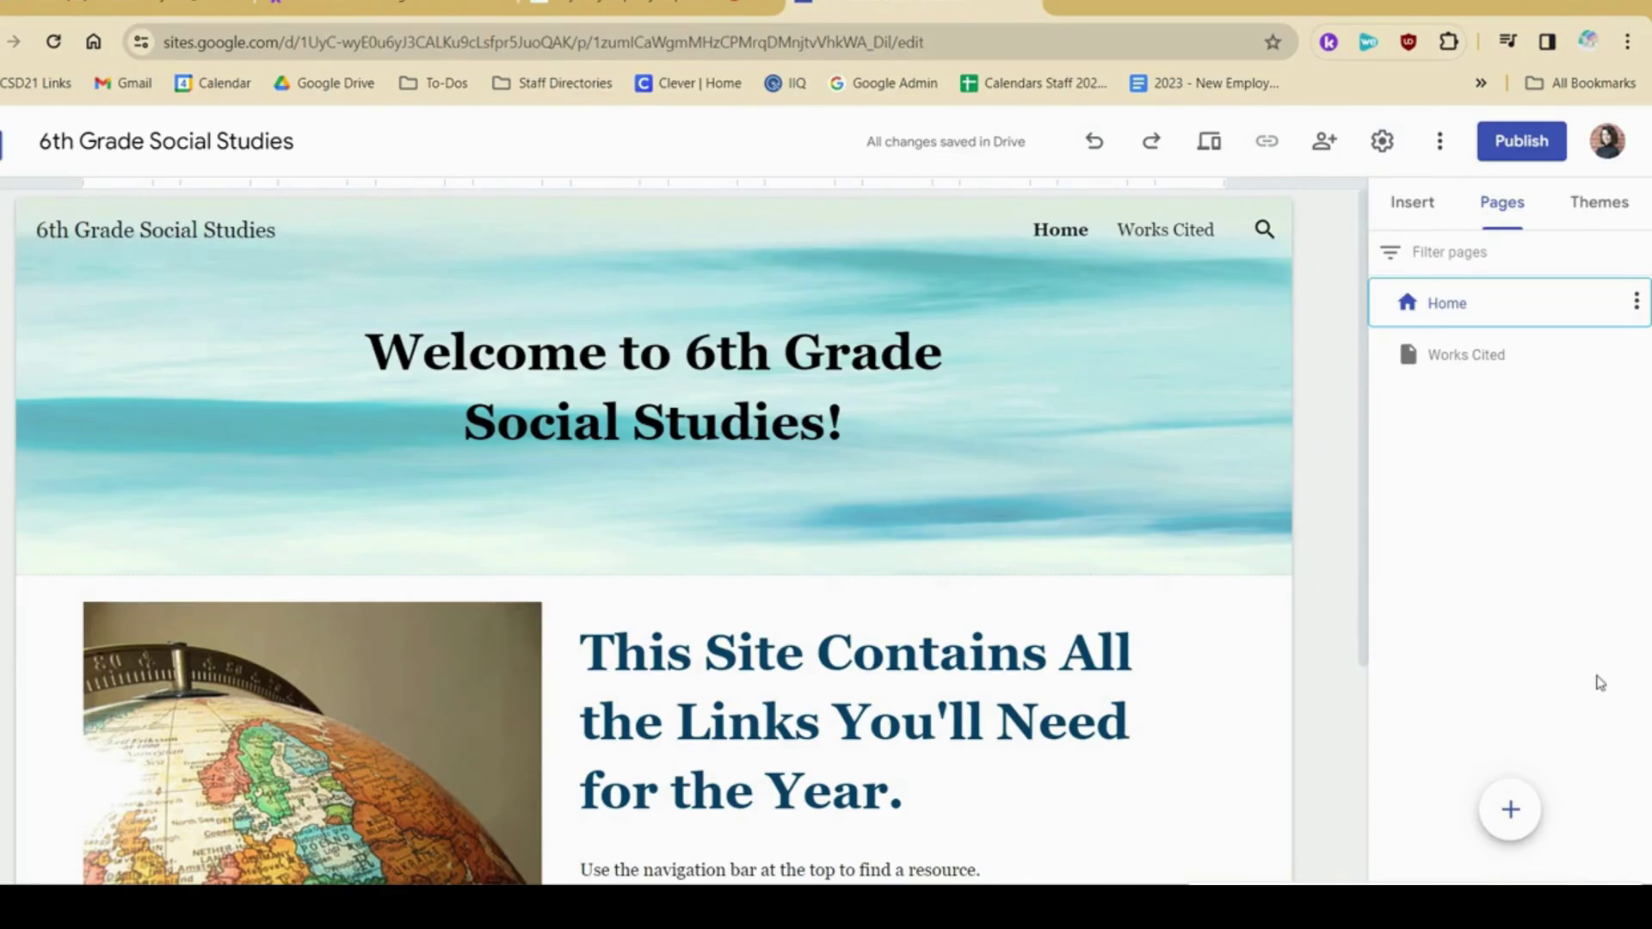
- Add a new page named Videos
click(1517, 828)
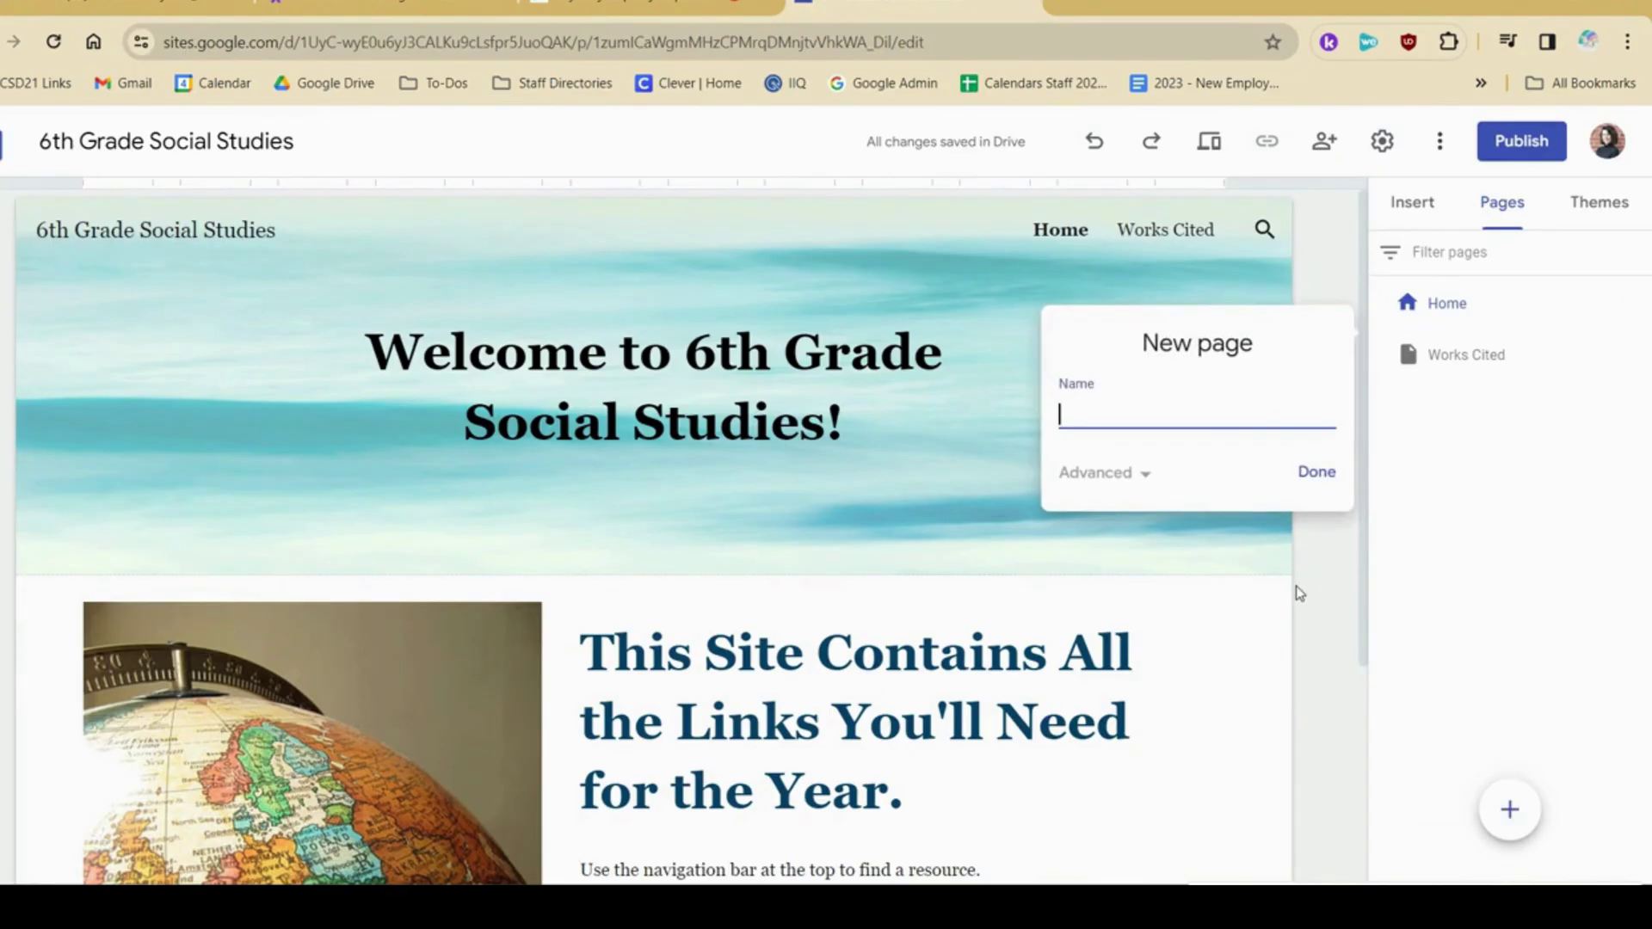
text(videos)
click(1325, 487)
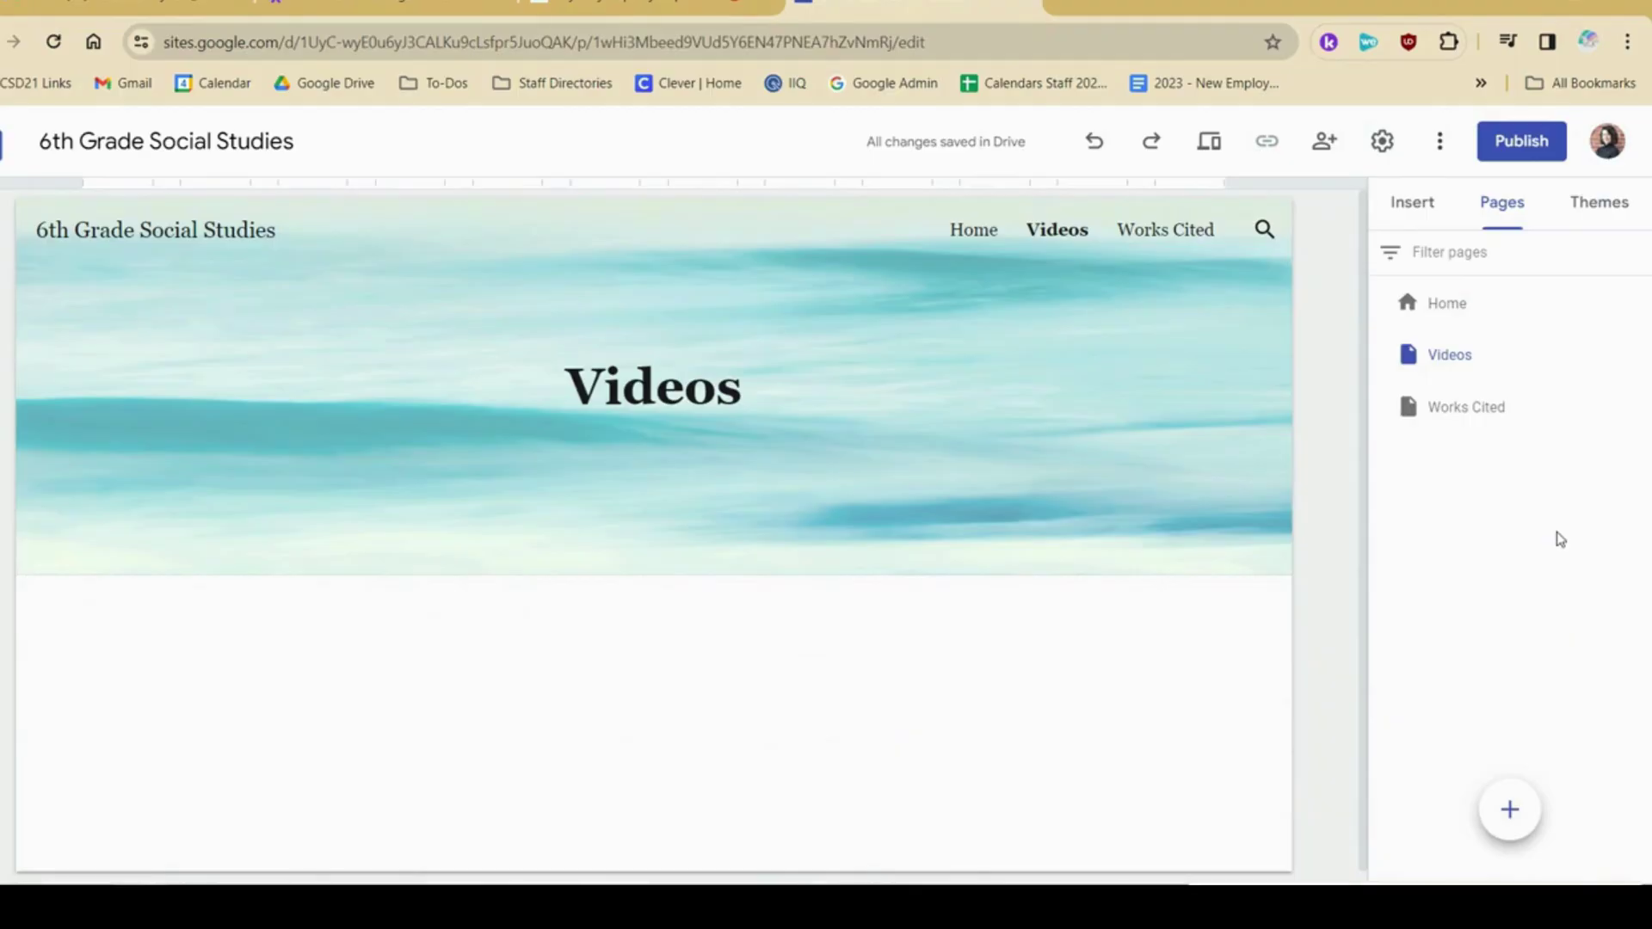
- Reorder the pages so Works Cited comes before Videos
mouse_move(1551, 431)
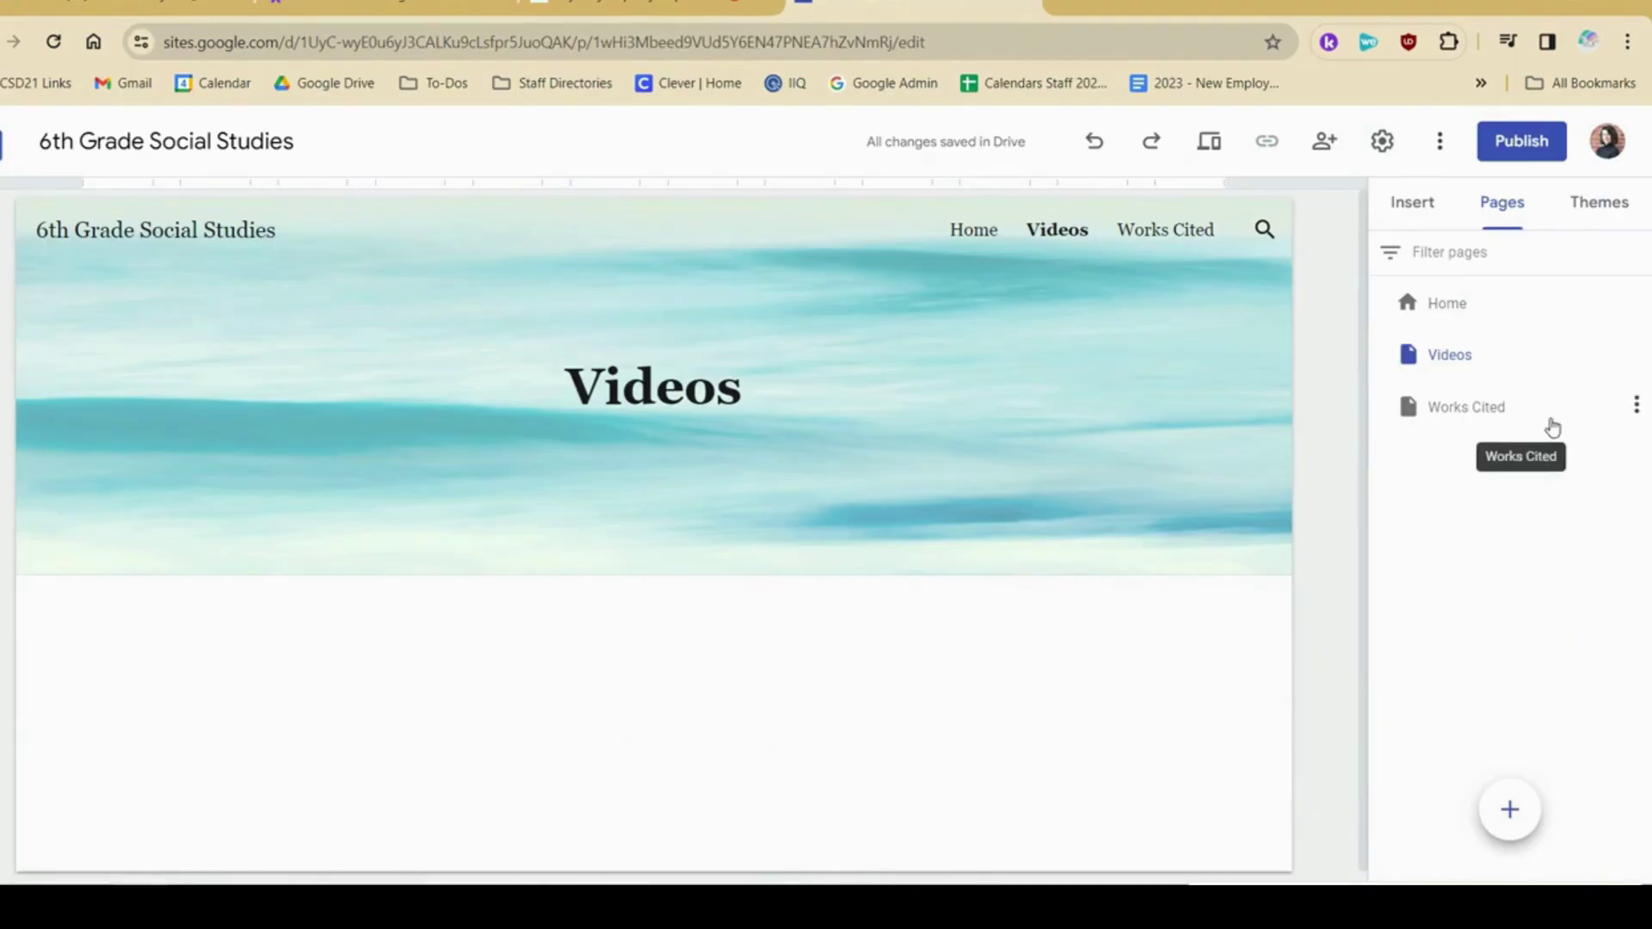
drag(1552, 428, 1542, 341)
mouse_move(1244, 334)
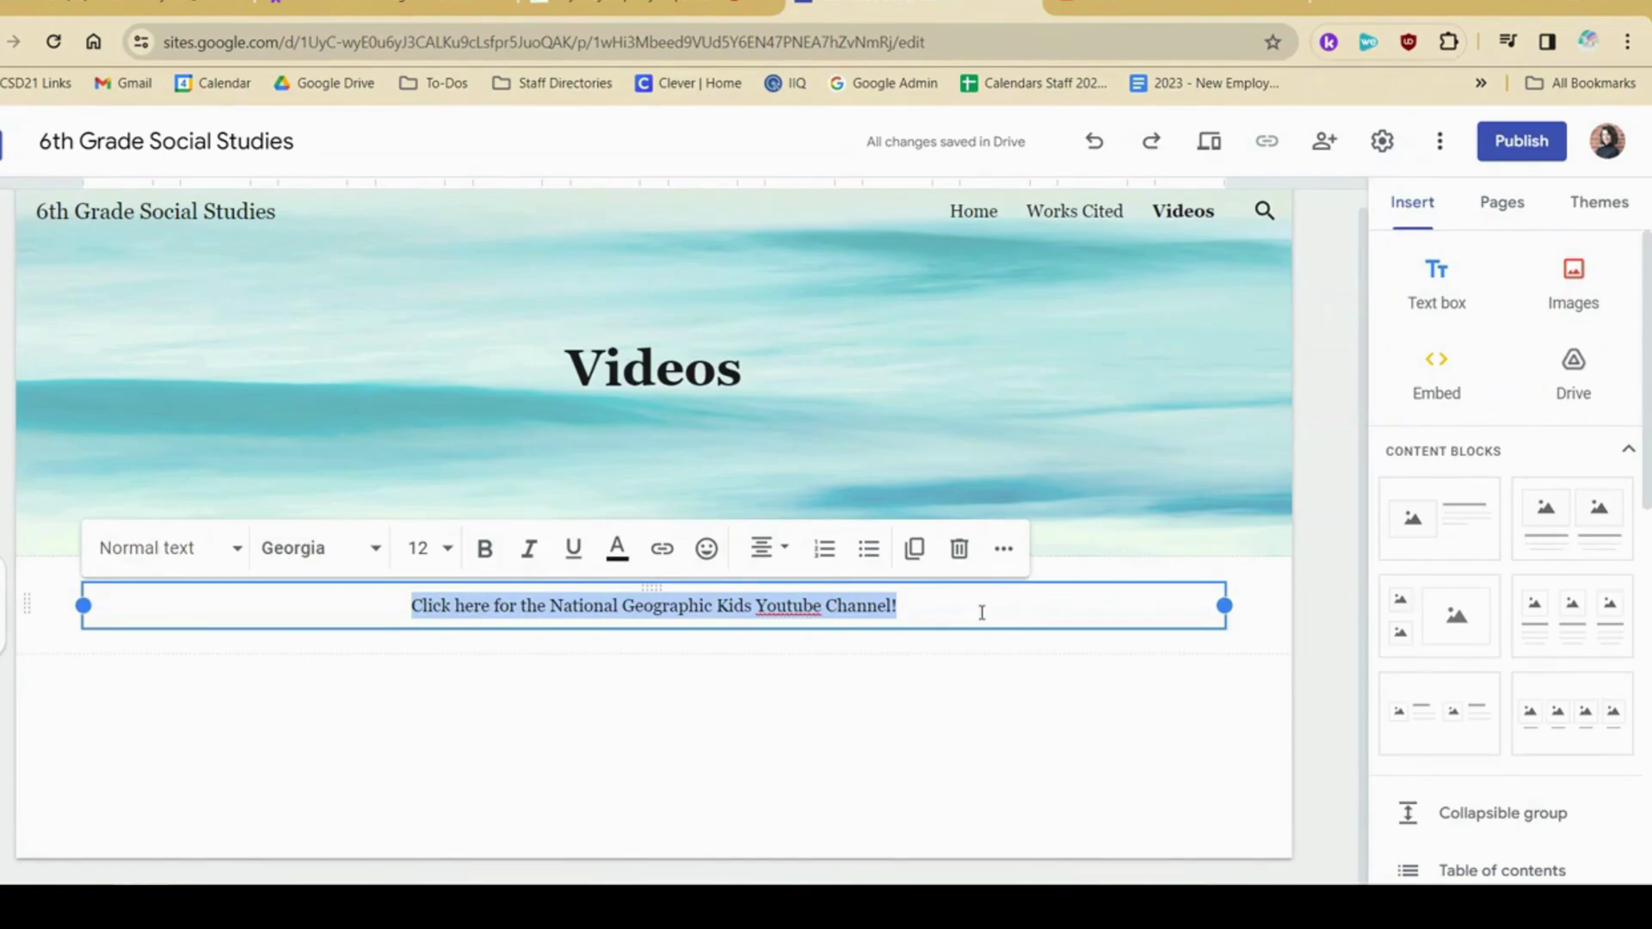
- Turn the 'Click here for the National Geographic Kids Youtube Channel!' line into a link to the natgeokids YouTube channel
click(979, 611)
triple_click(979, 611)
click(662, 548)
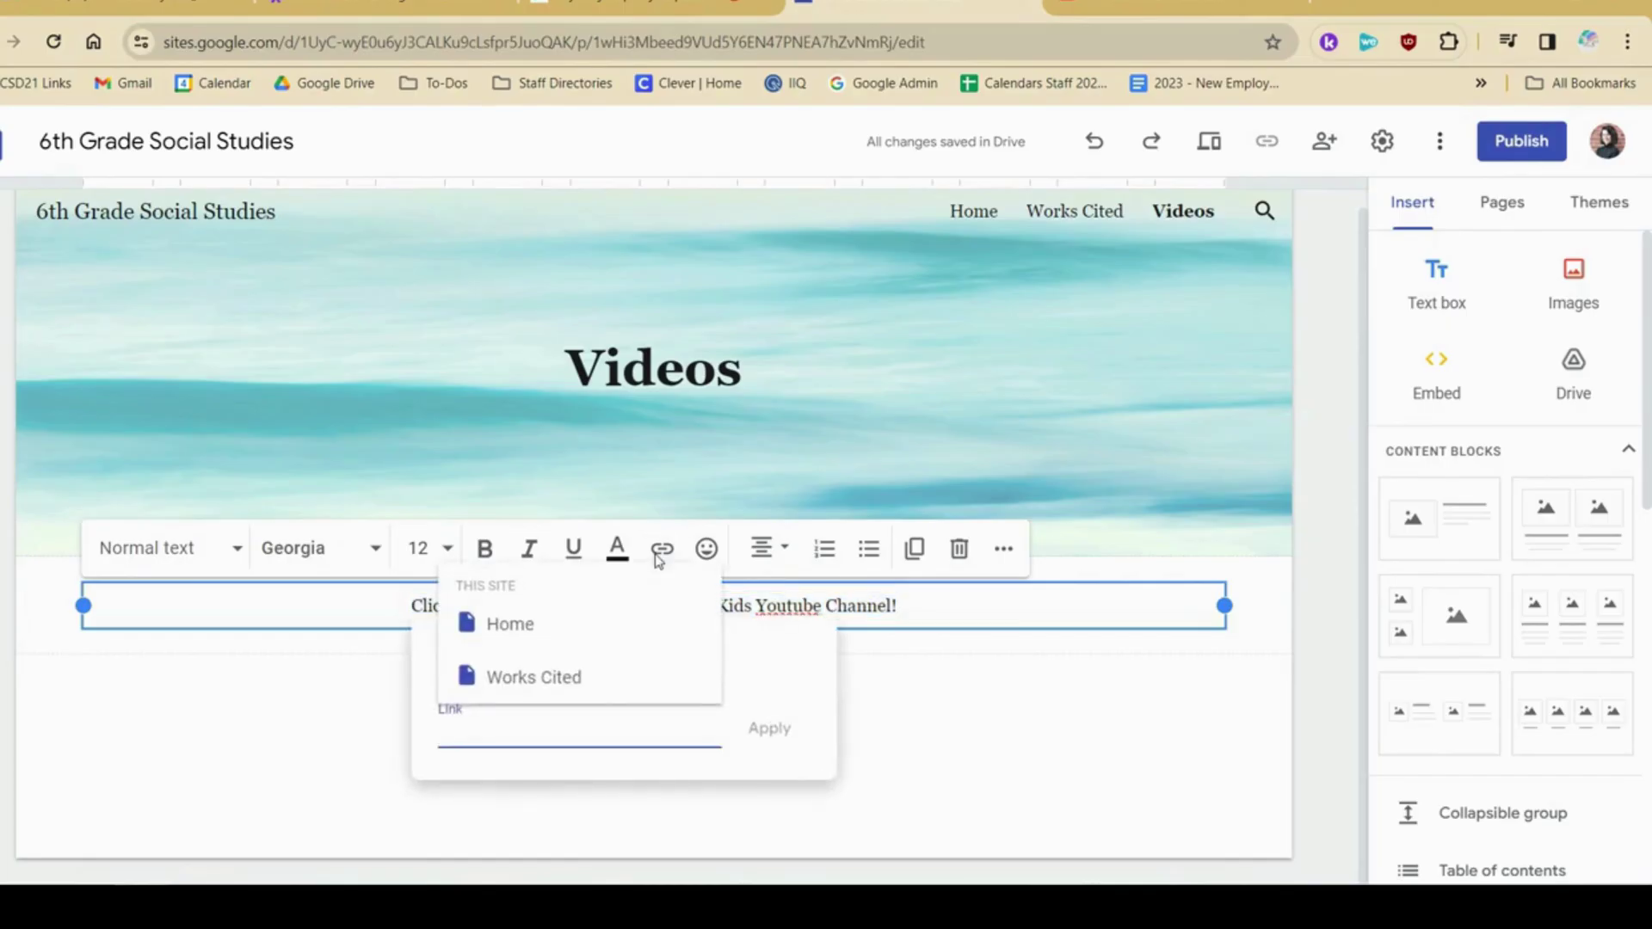
text(https://www.youtube.com/@natgeokids)
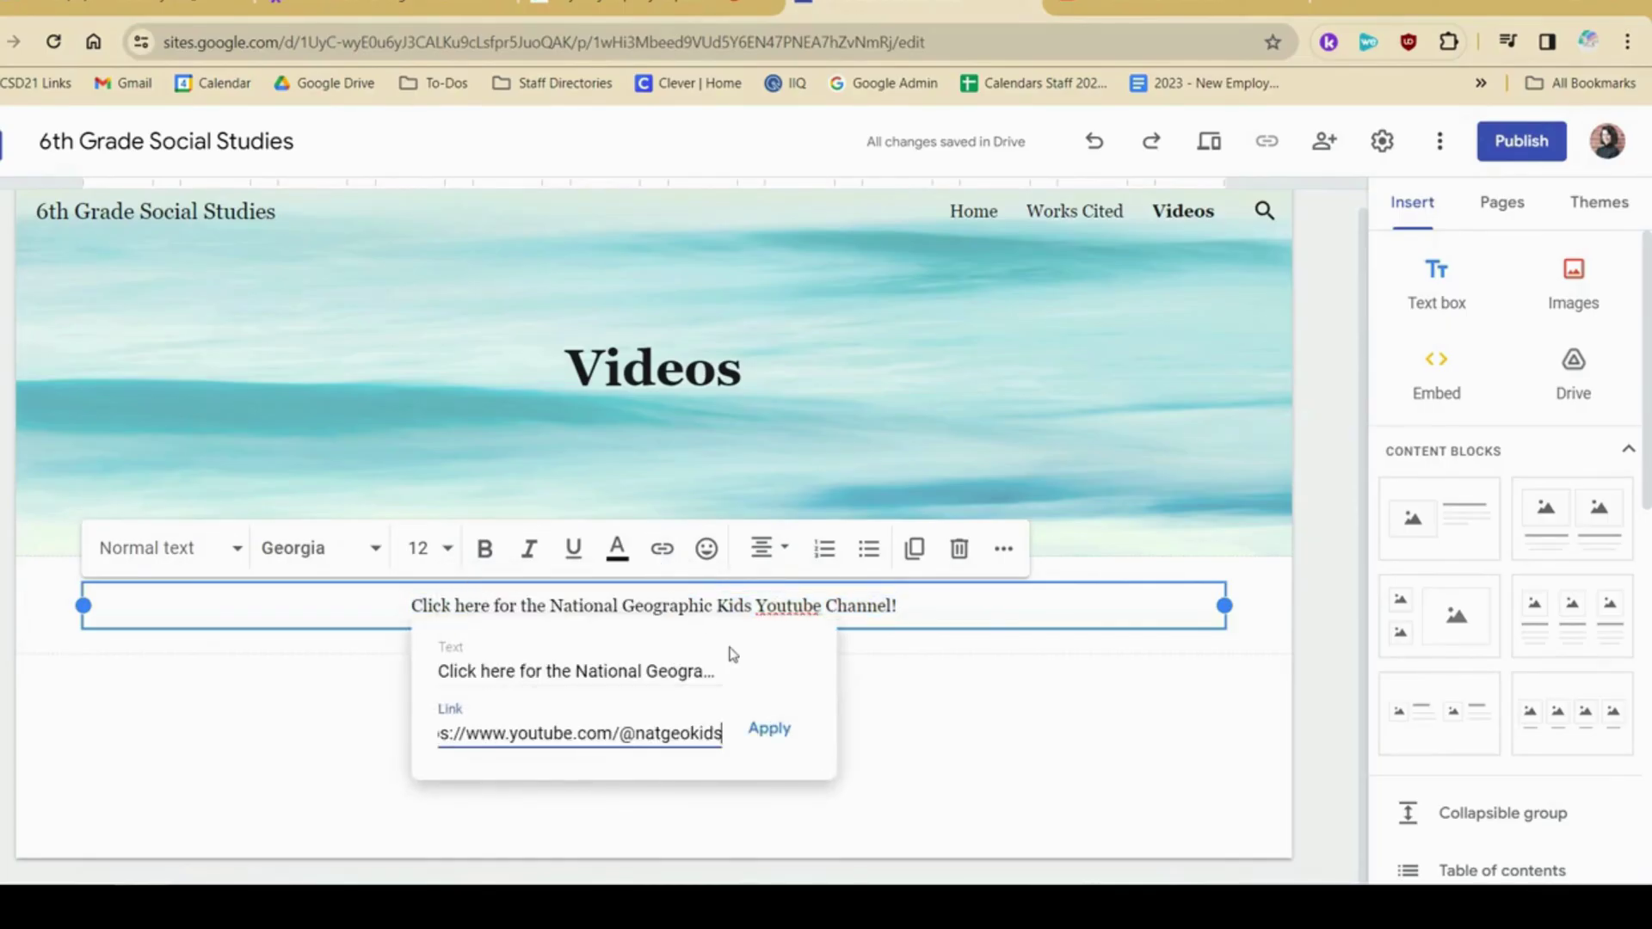
key(ctrl+a)
key(BackSpace)
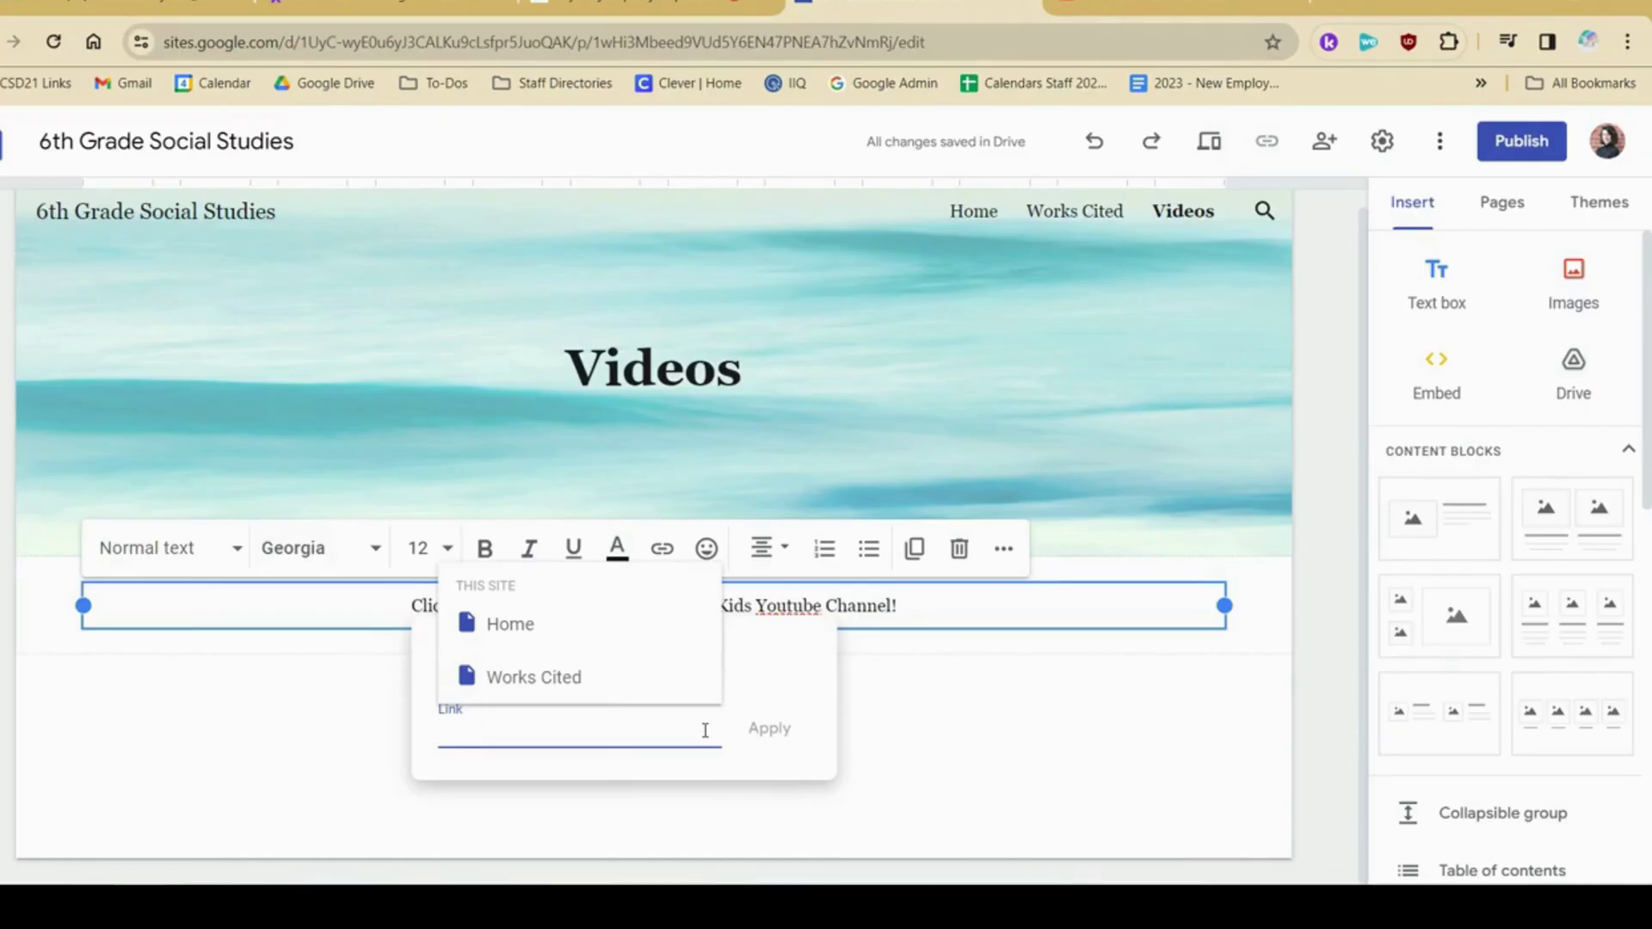
text(https://www.youtube.com/@natgeokids)
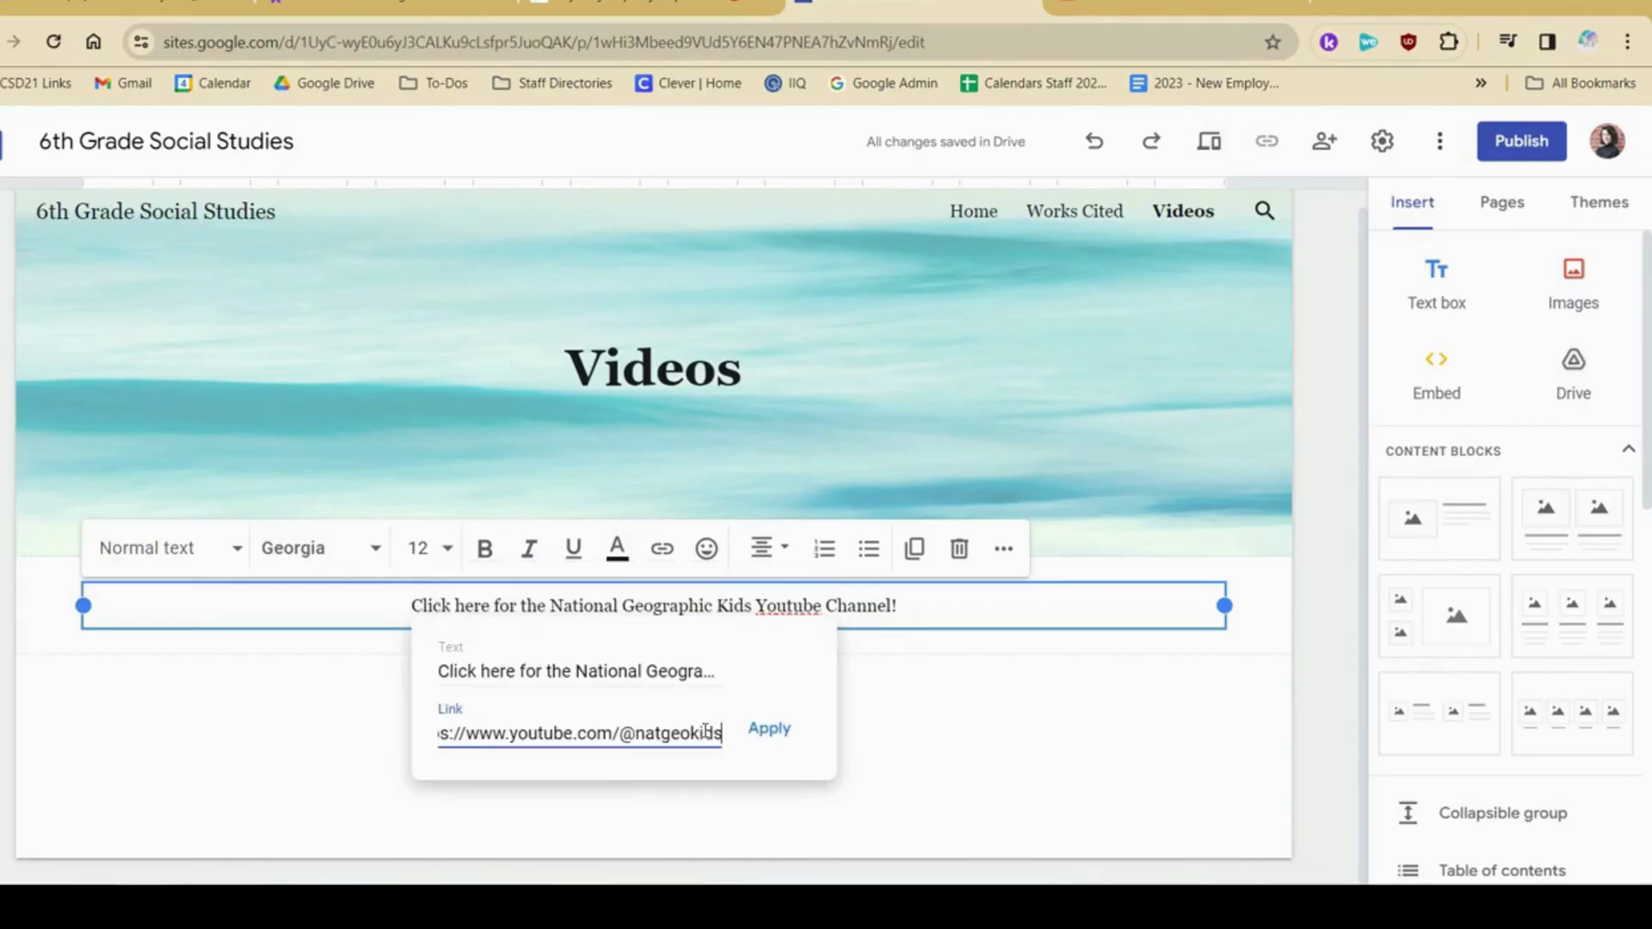
click(784, 738)
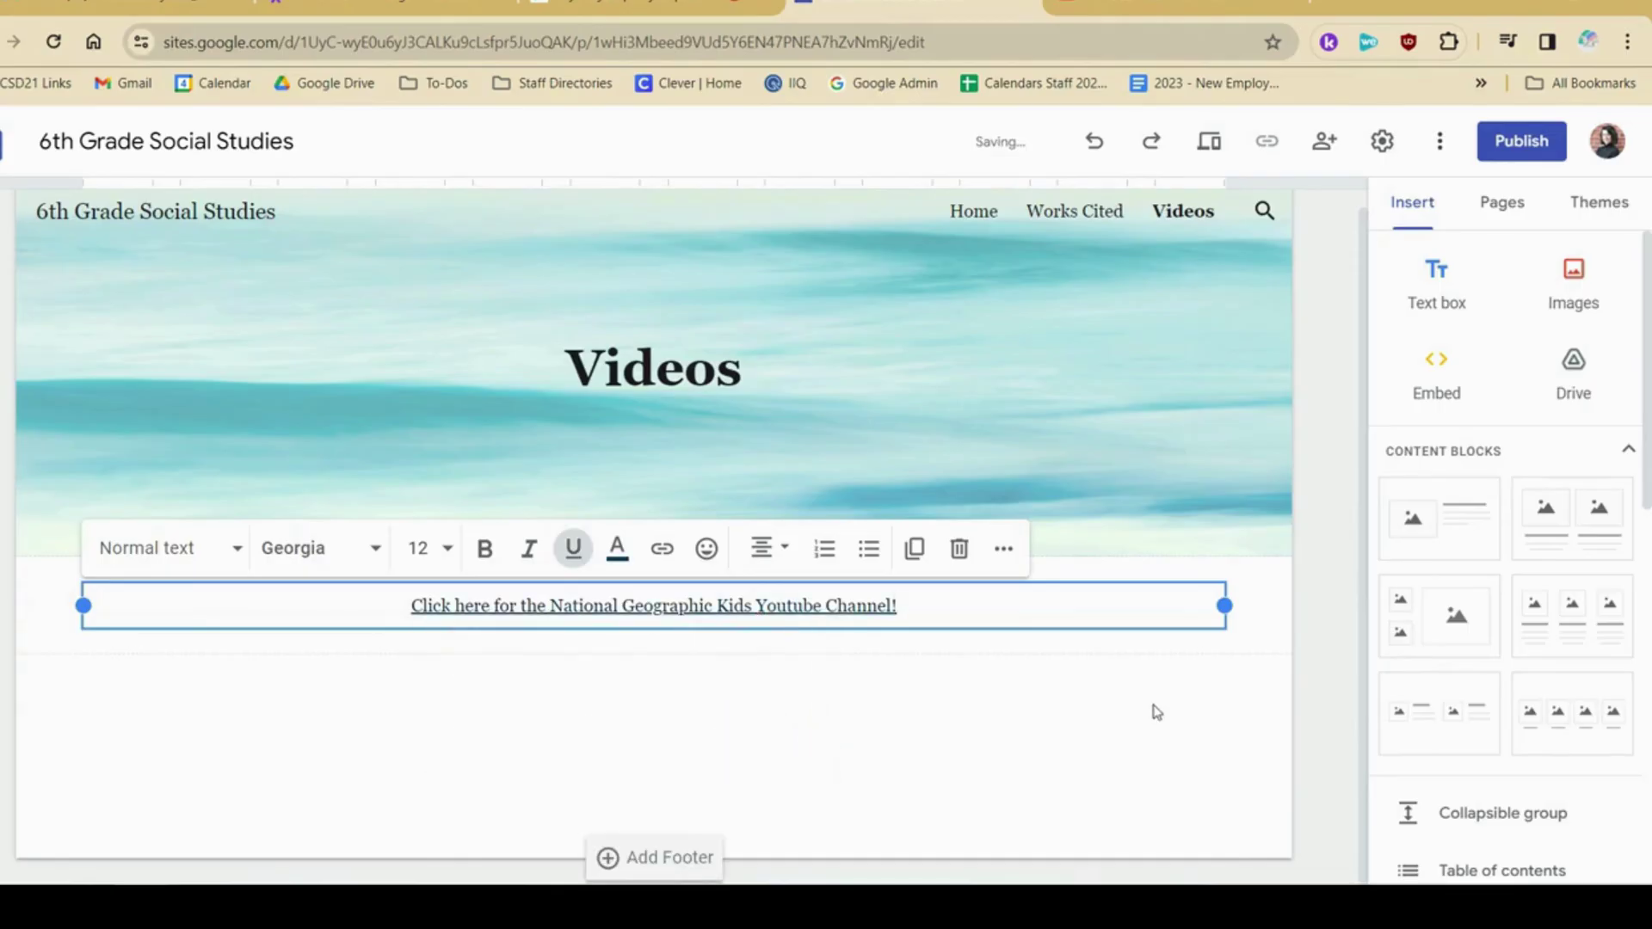
- Create an Example subpage nested under the Videos page
click(1502, 204)
mouse_move(1586, 415)
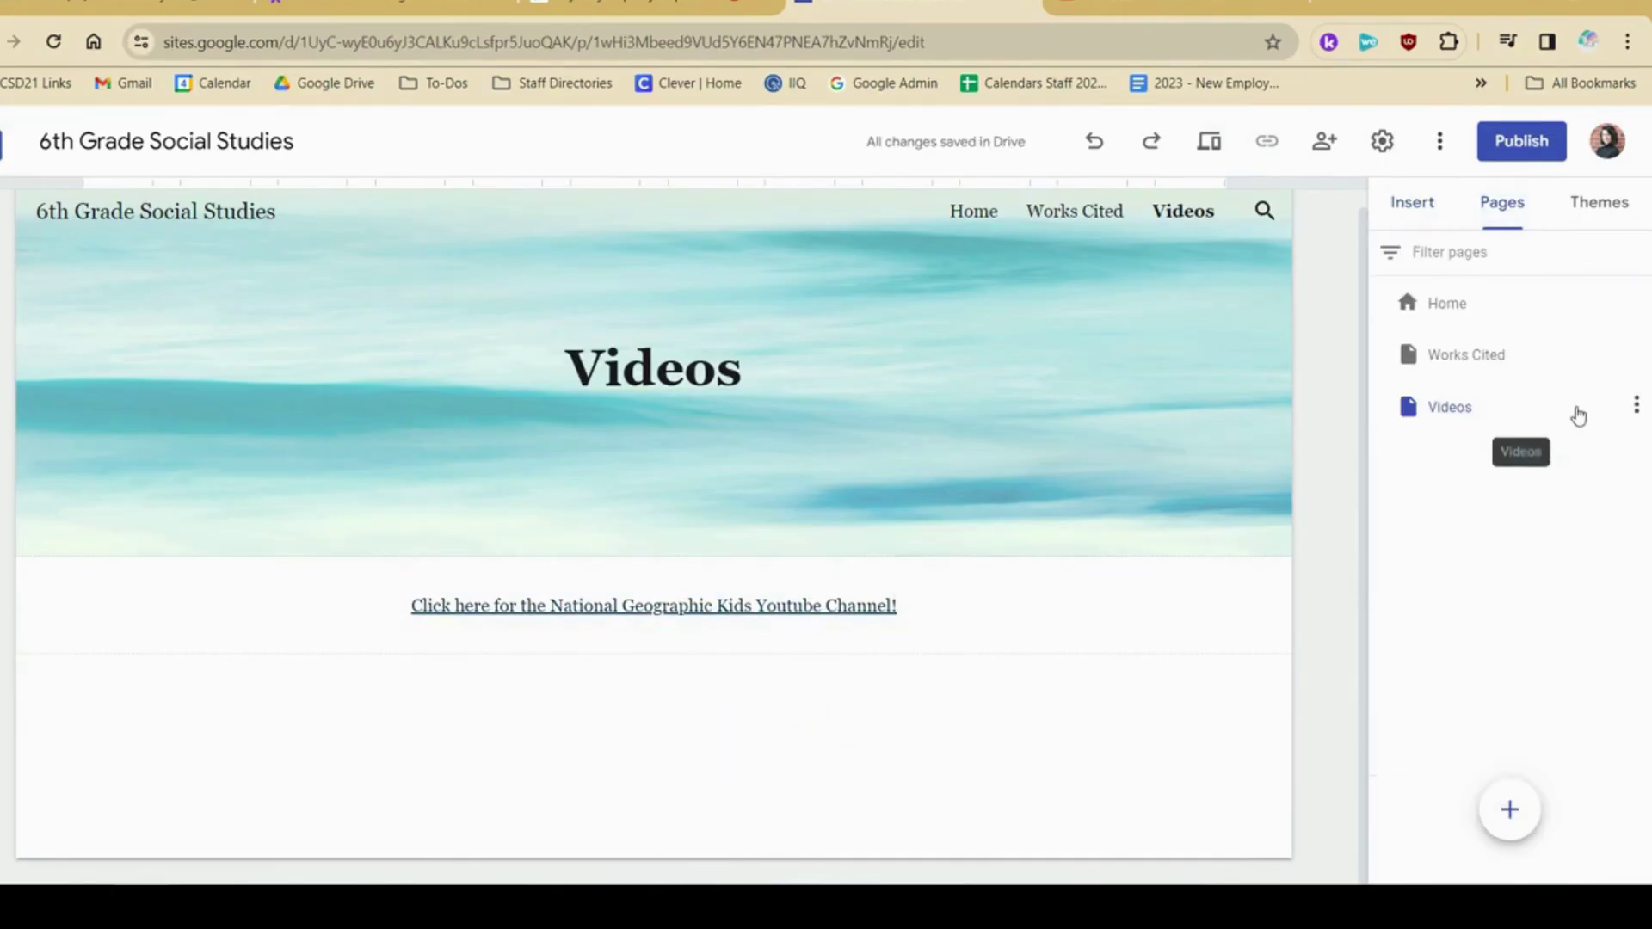
click(1636, 411)
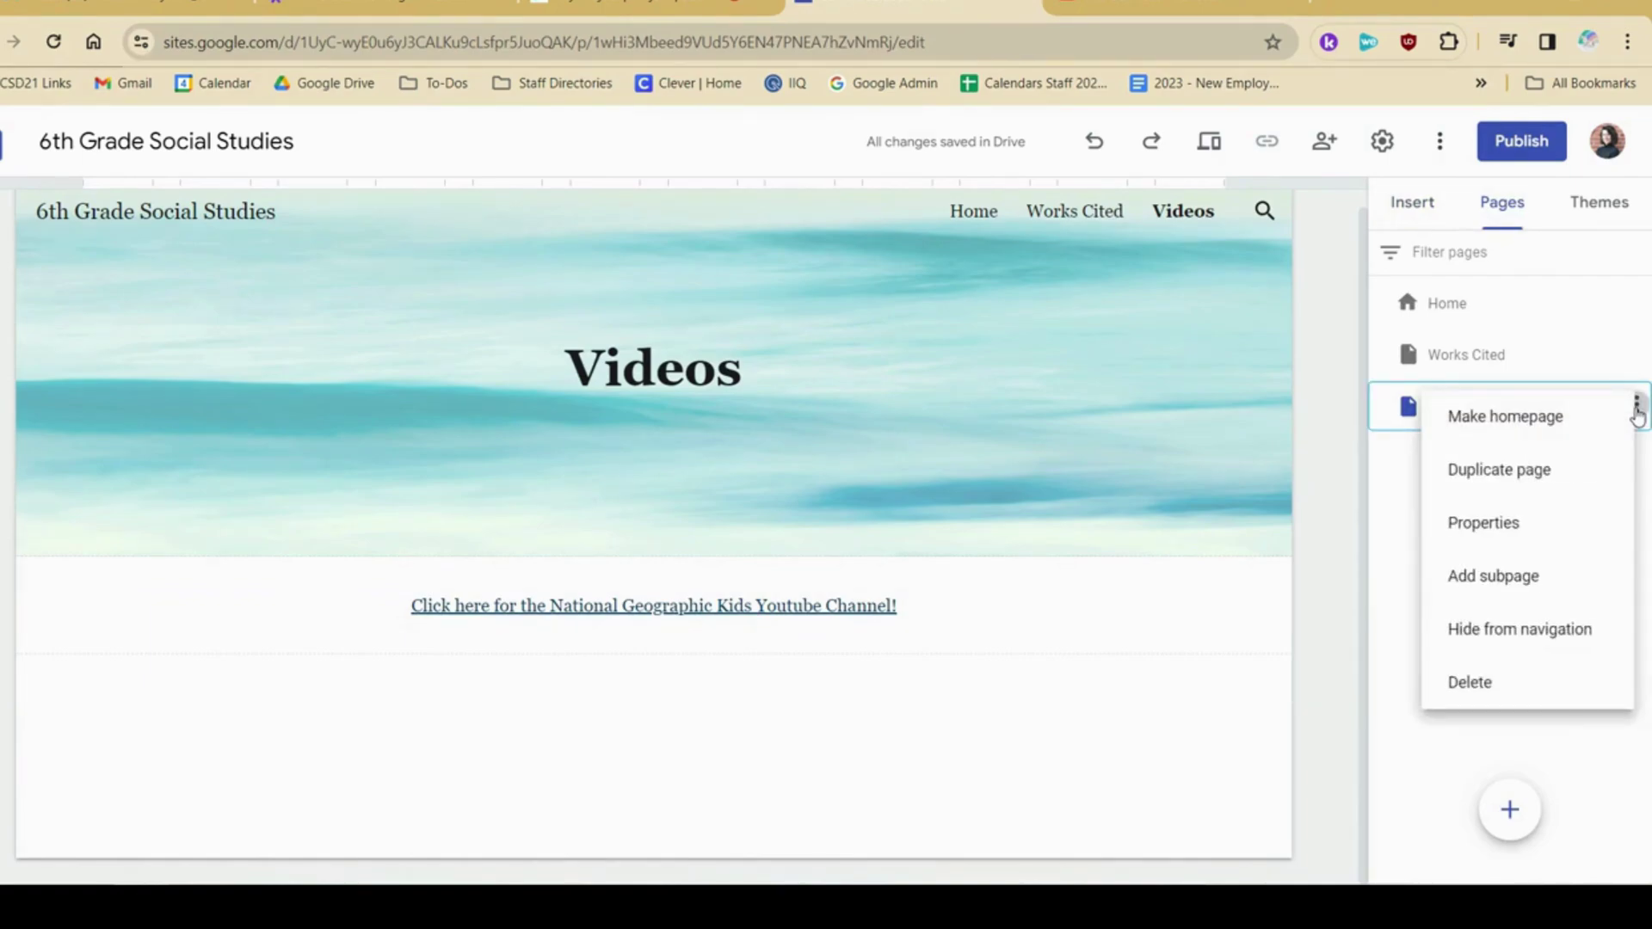
click(1595, 572)
text(Example)
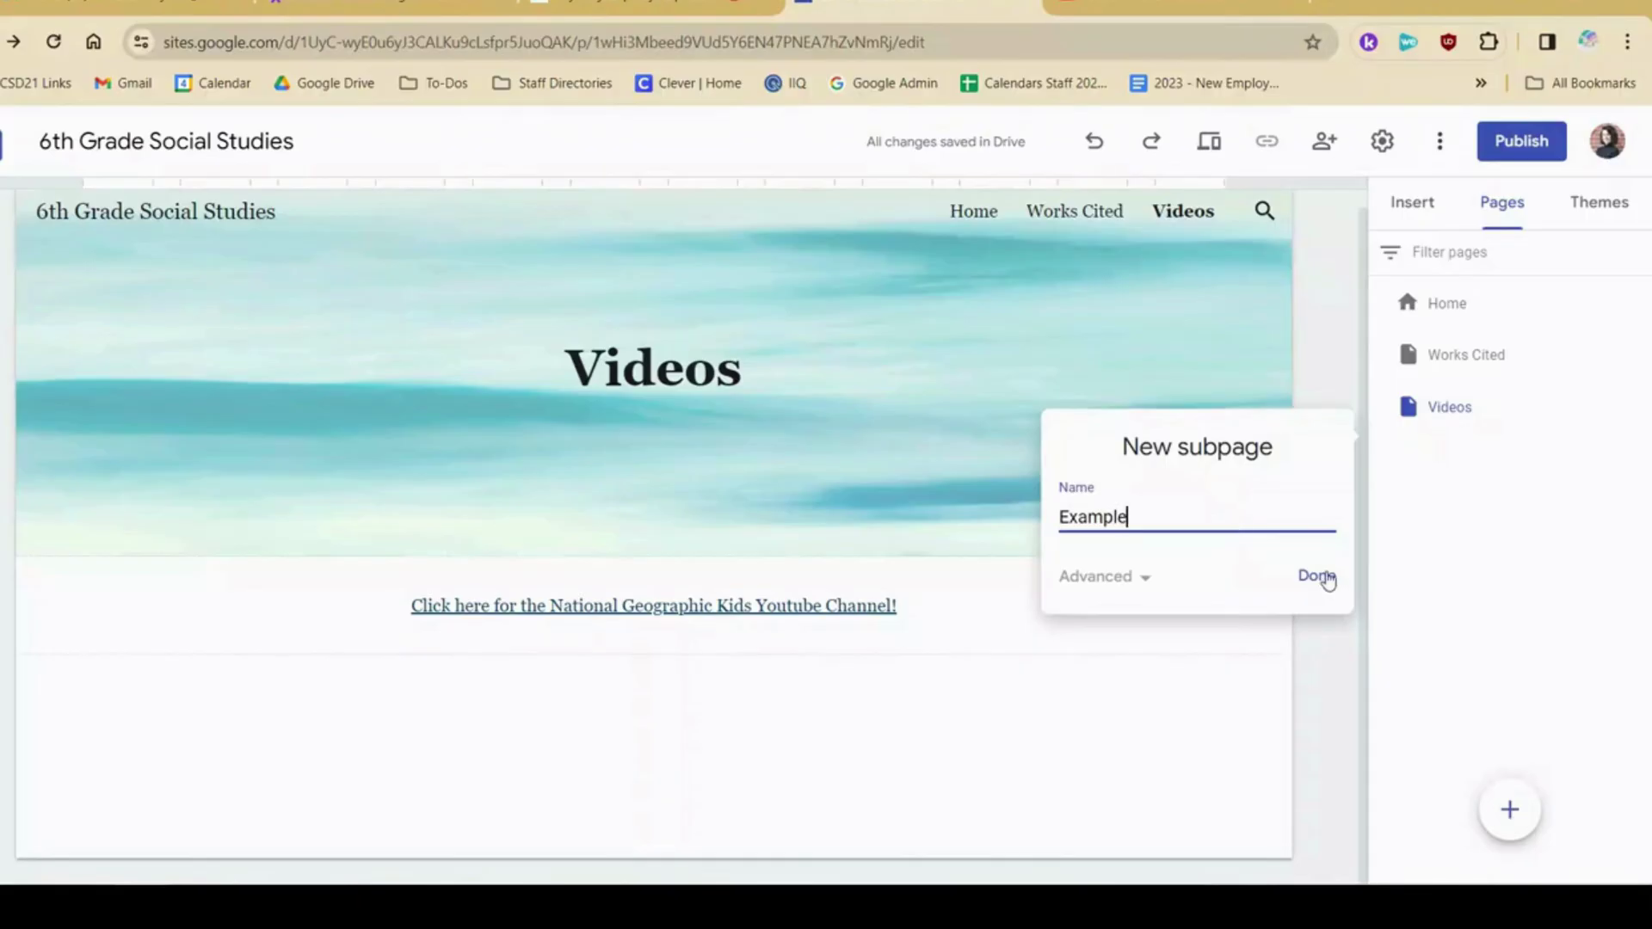
click(1319, 576)
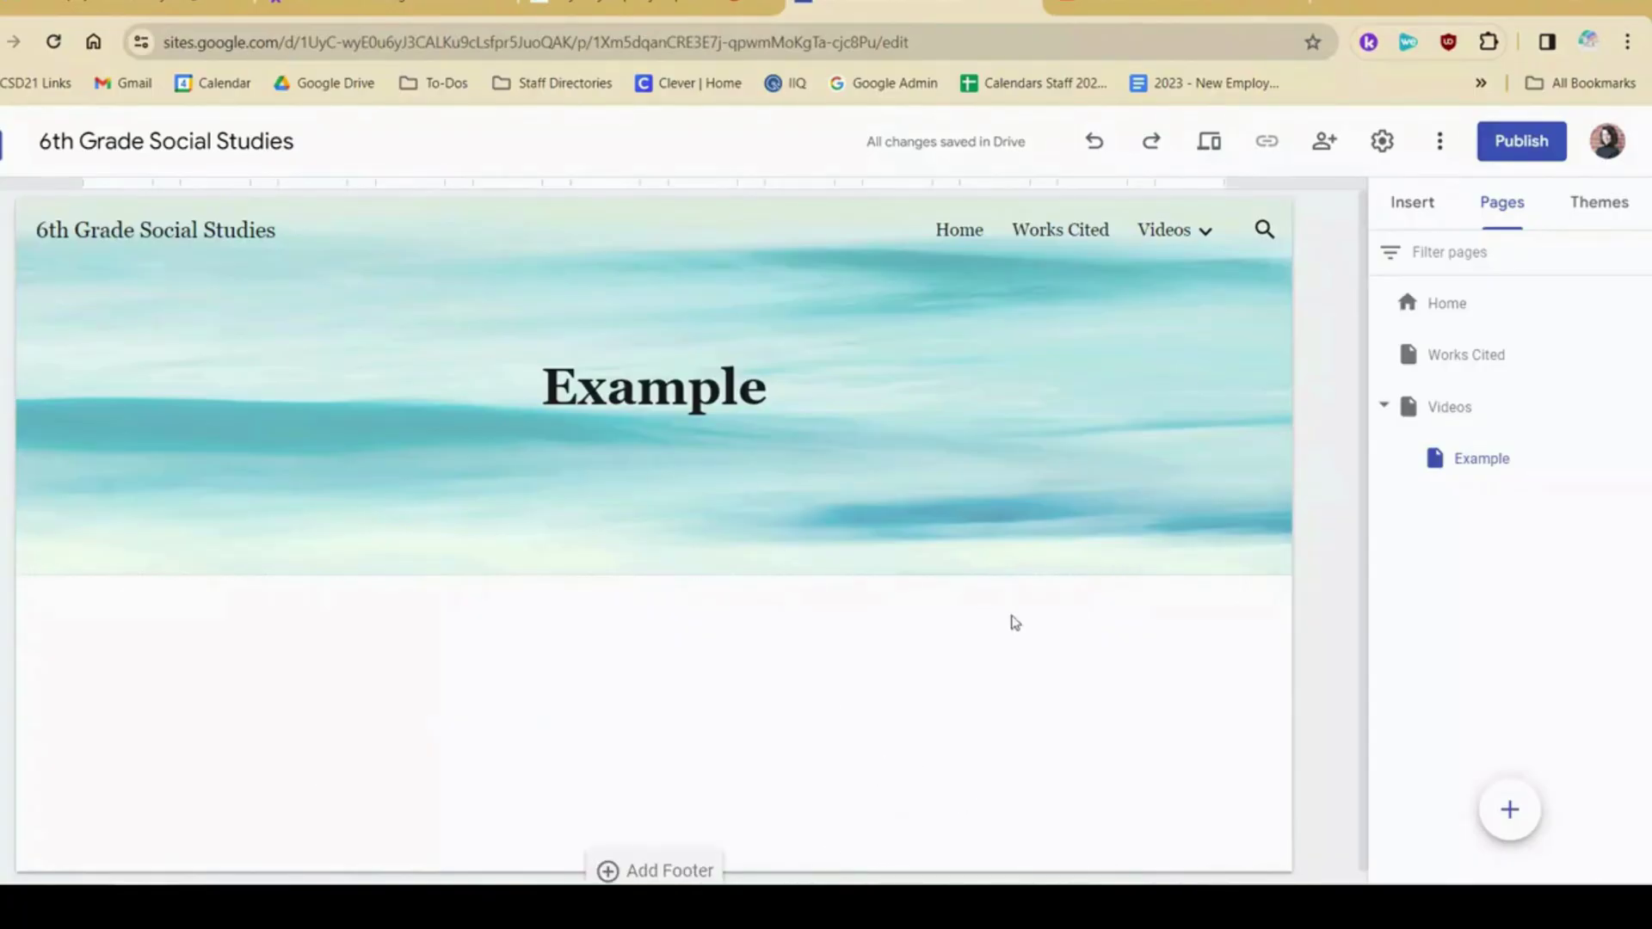
- Embed the Survival 101 YouTube video on the Example page from its URL
click(1388, 215)
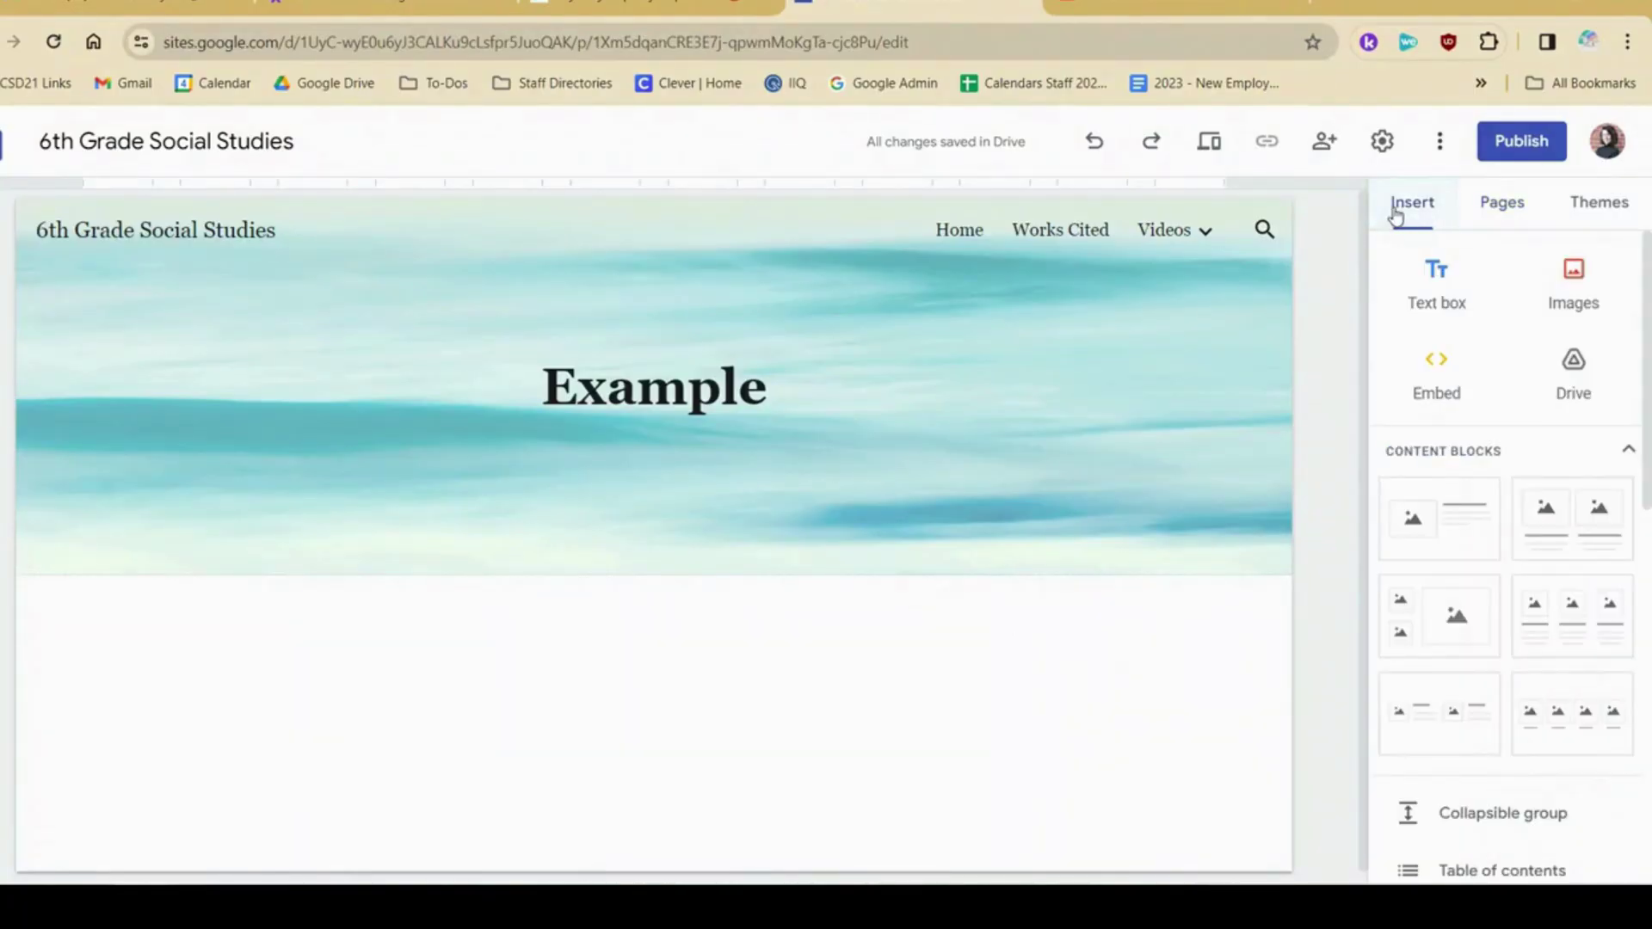
scroll(1531, 442, down, 3)
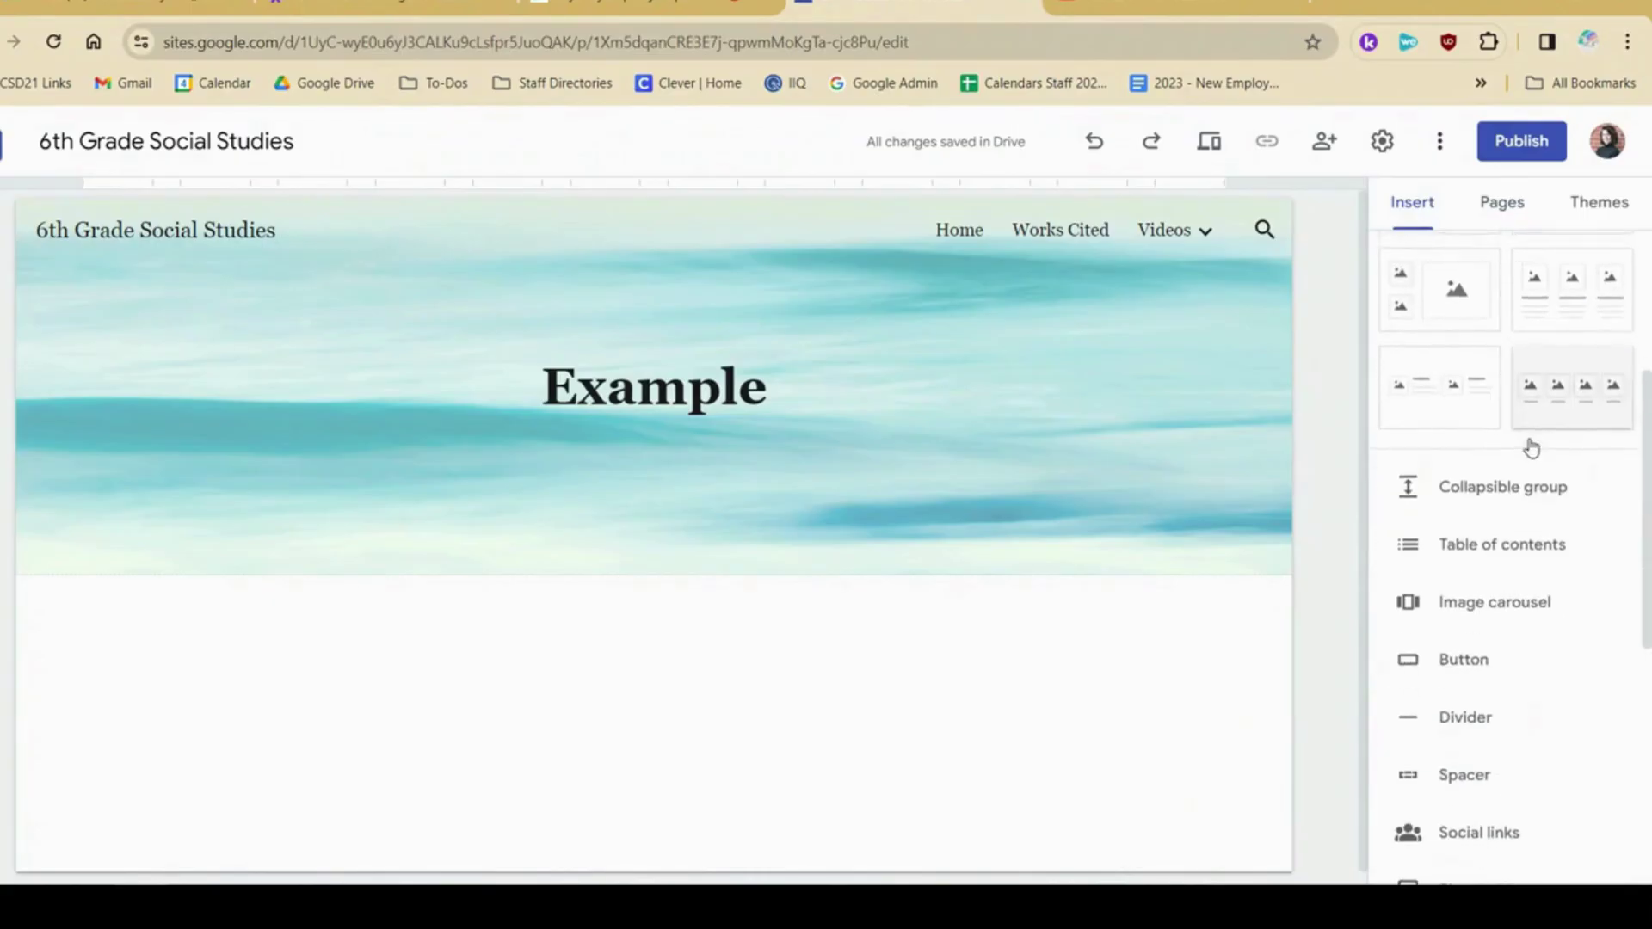
scroll(1515, 437, up, 3)
click(1435, 372)
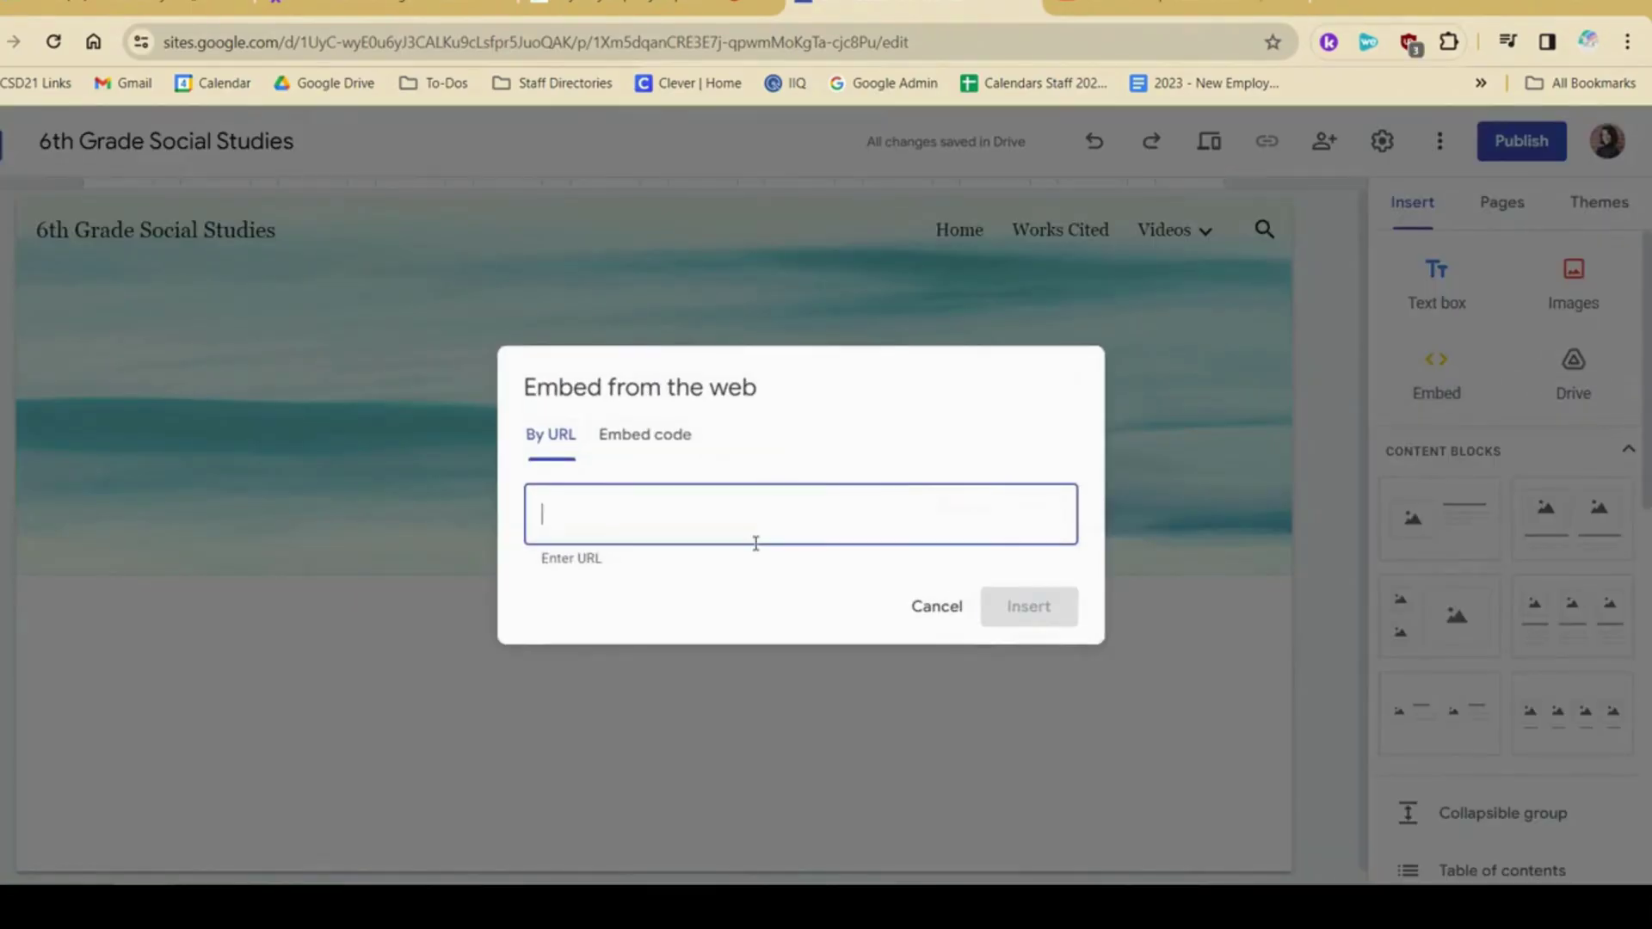
text(https://www.youtube.com/watch?v=YgUUDxqETck)
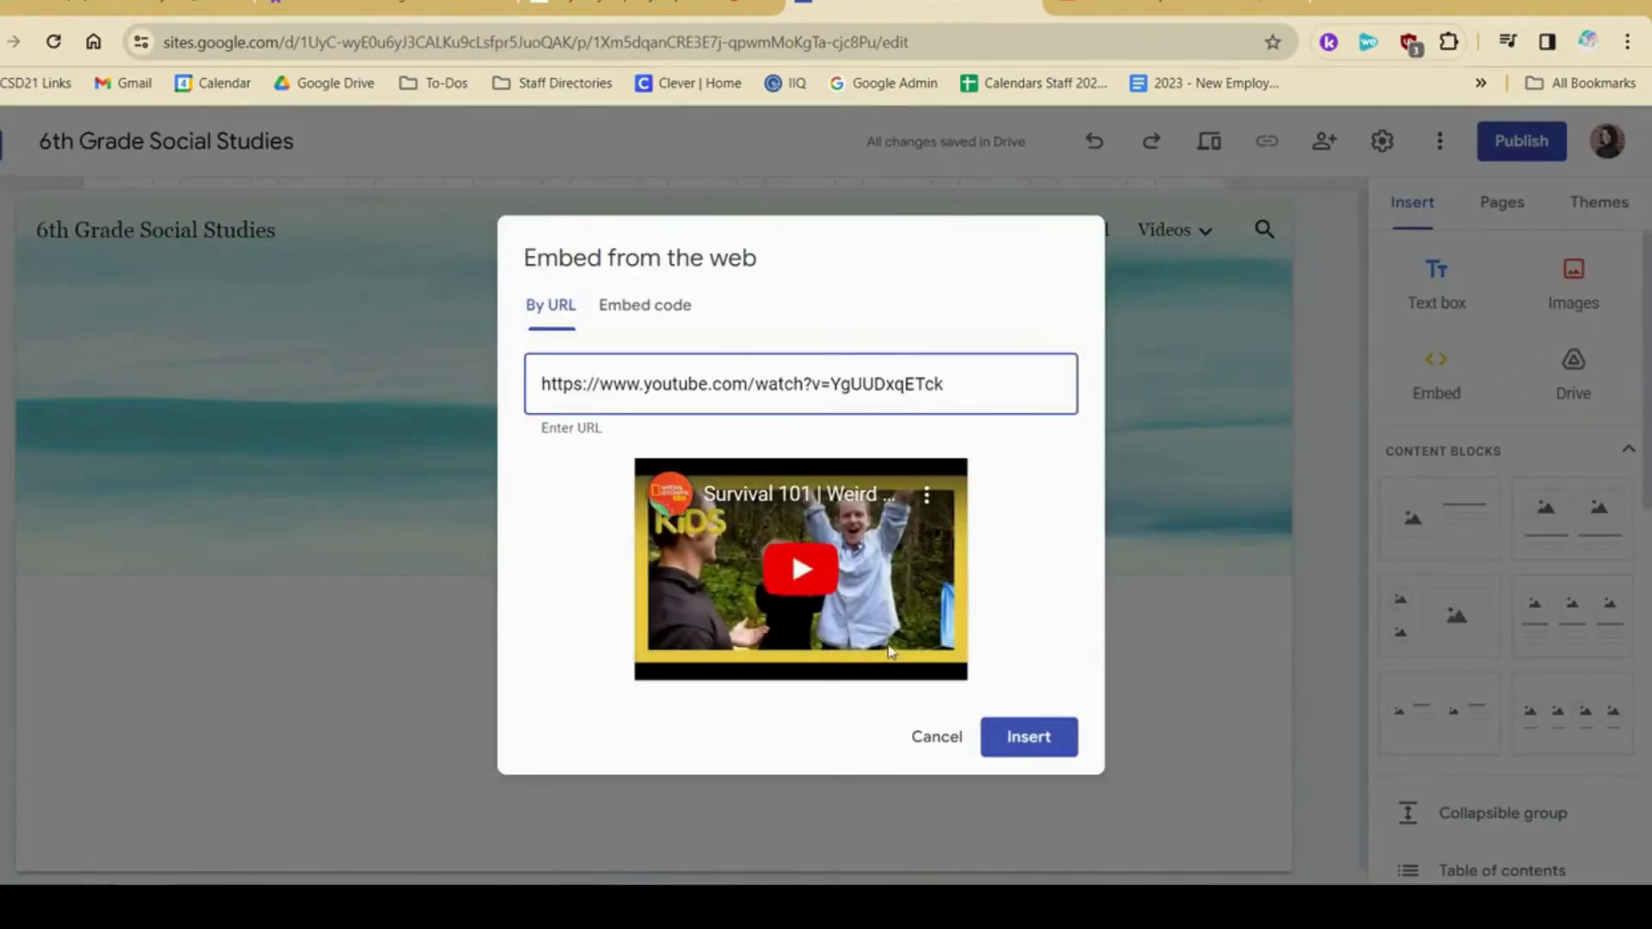
click(932, 737)
- Open the YouTube video search and cancel it without choosing a video
scroll(1460, 719, down, 5)
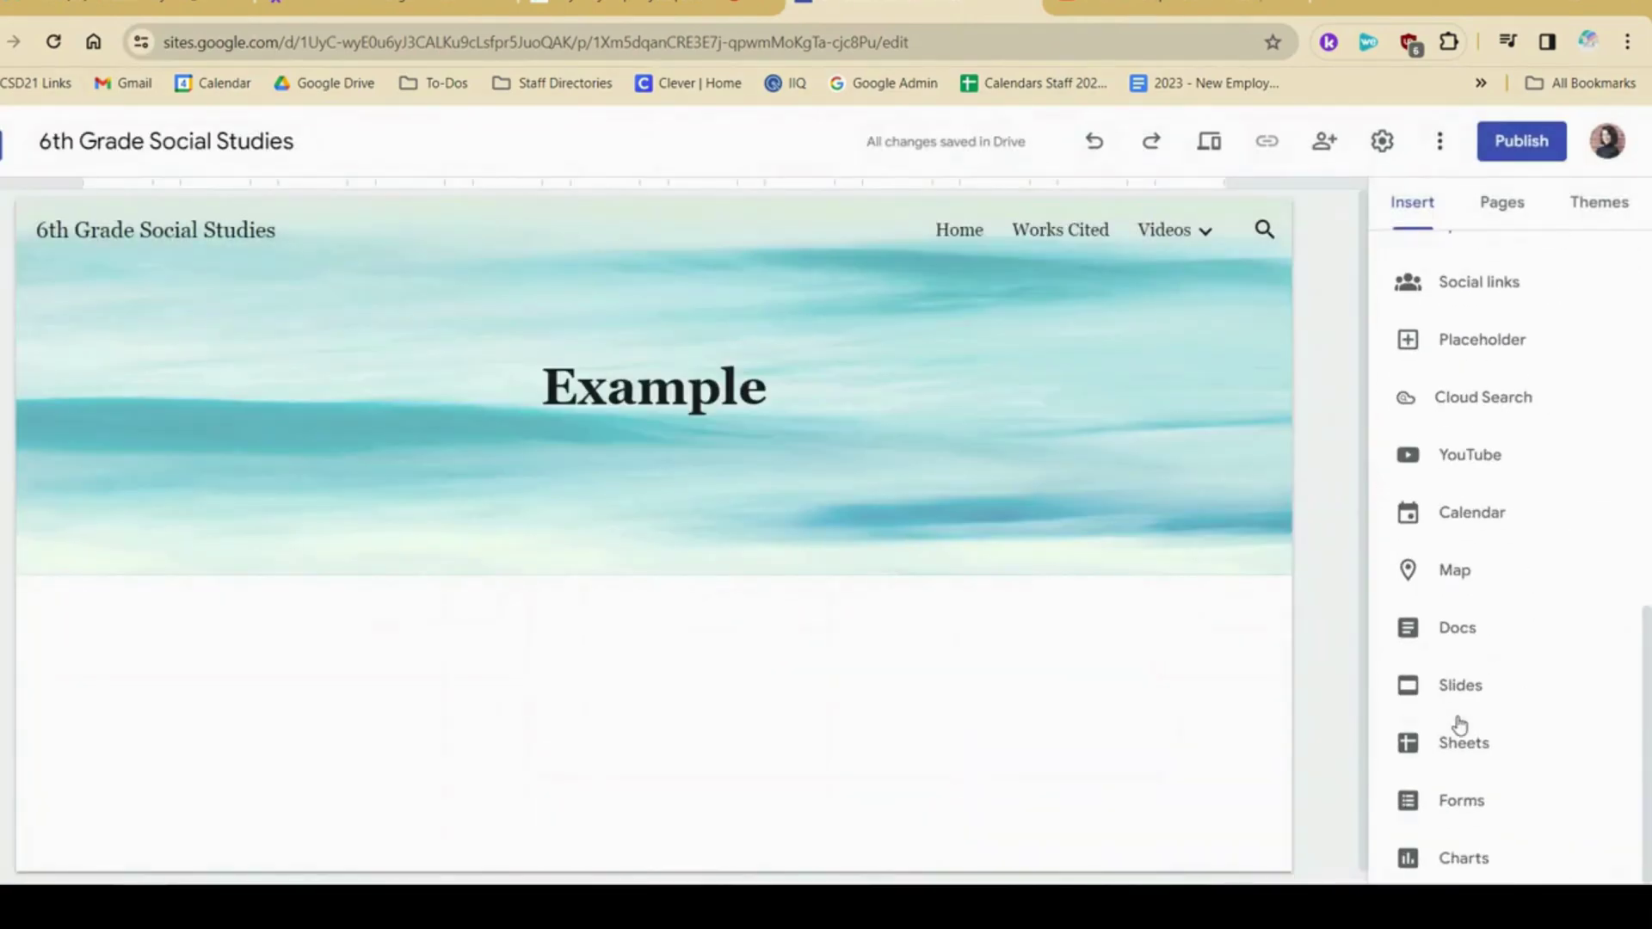
click(1512, 458)
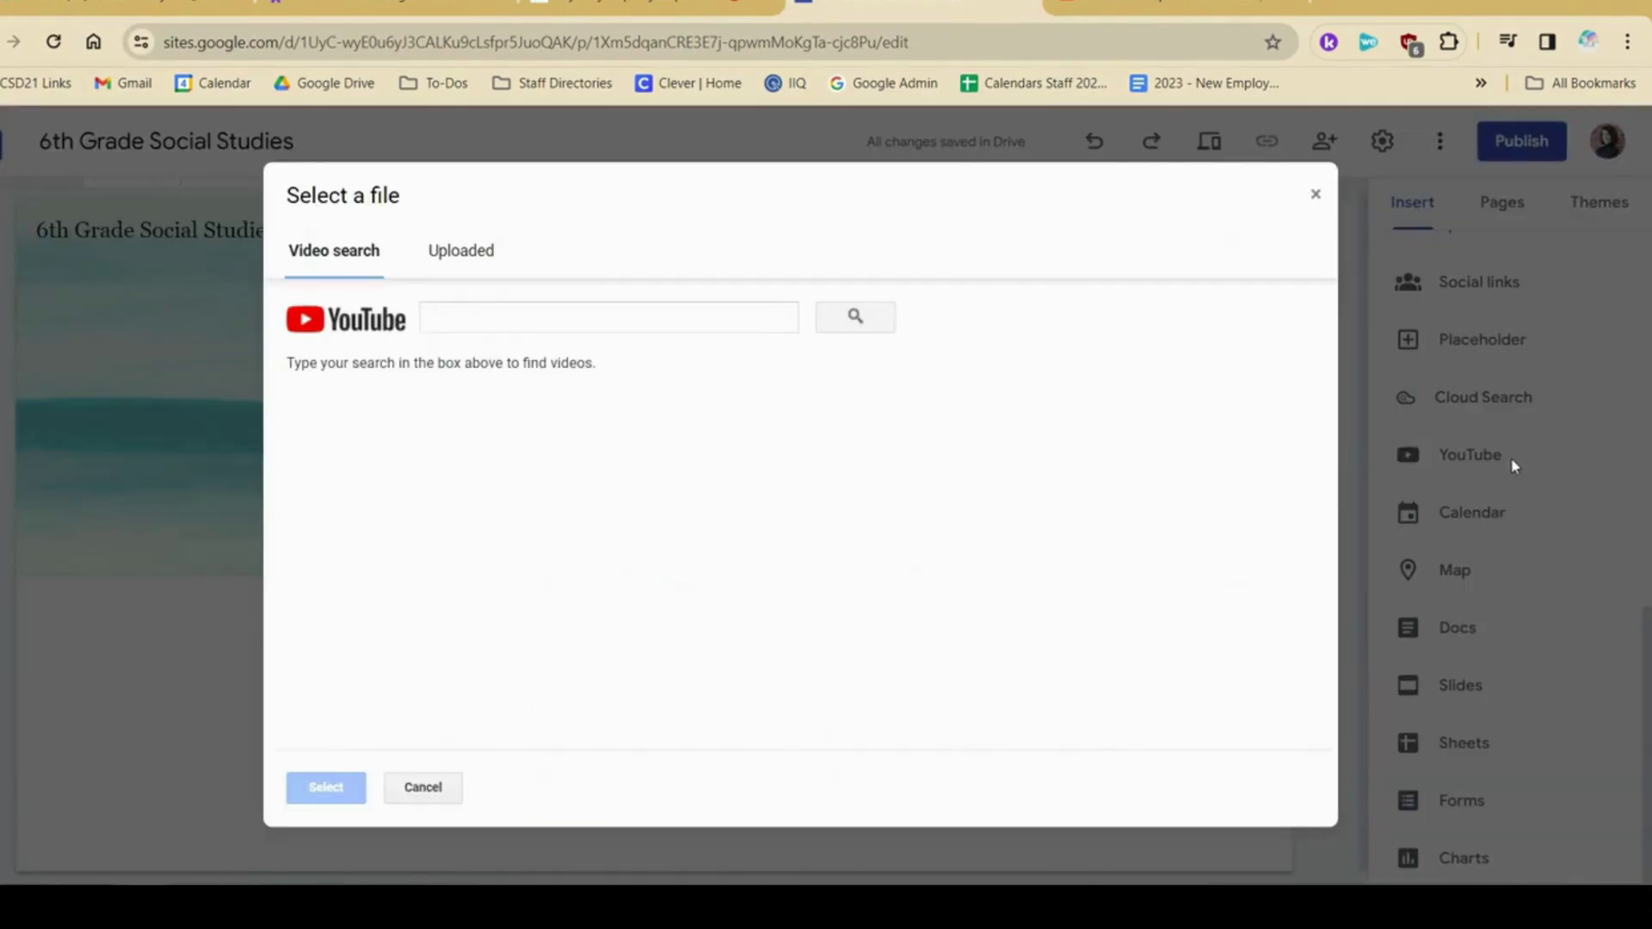
click(778, 467)
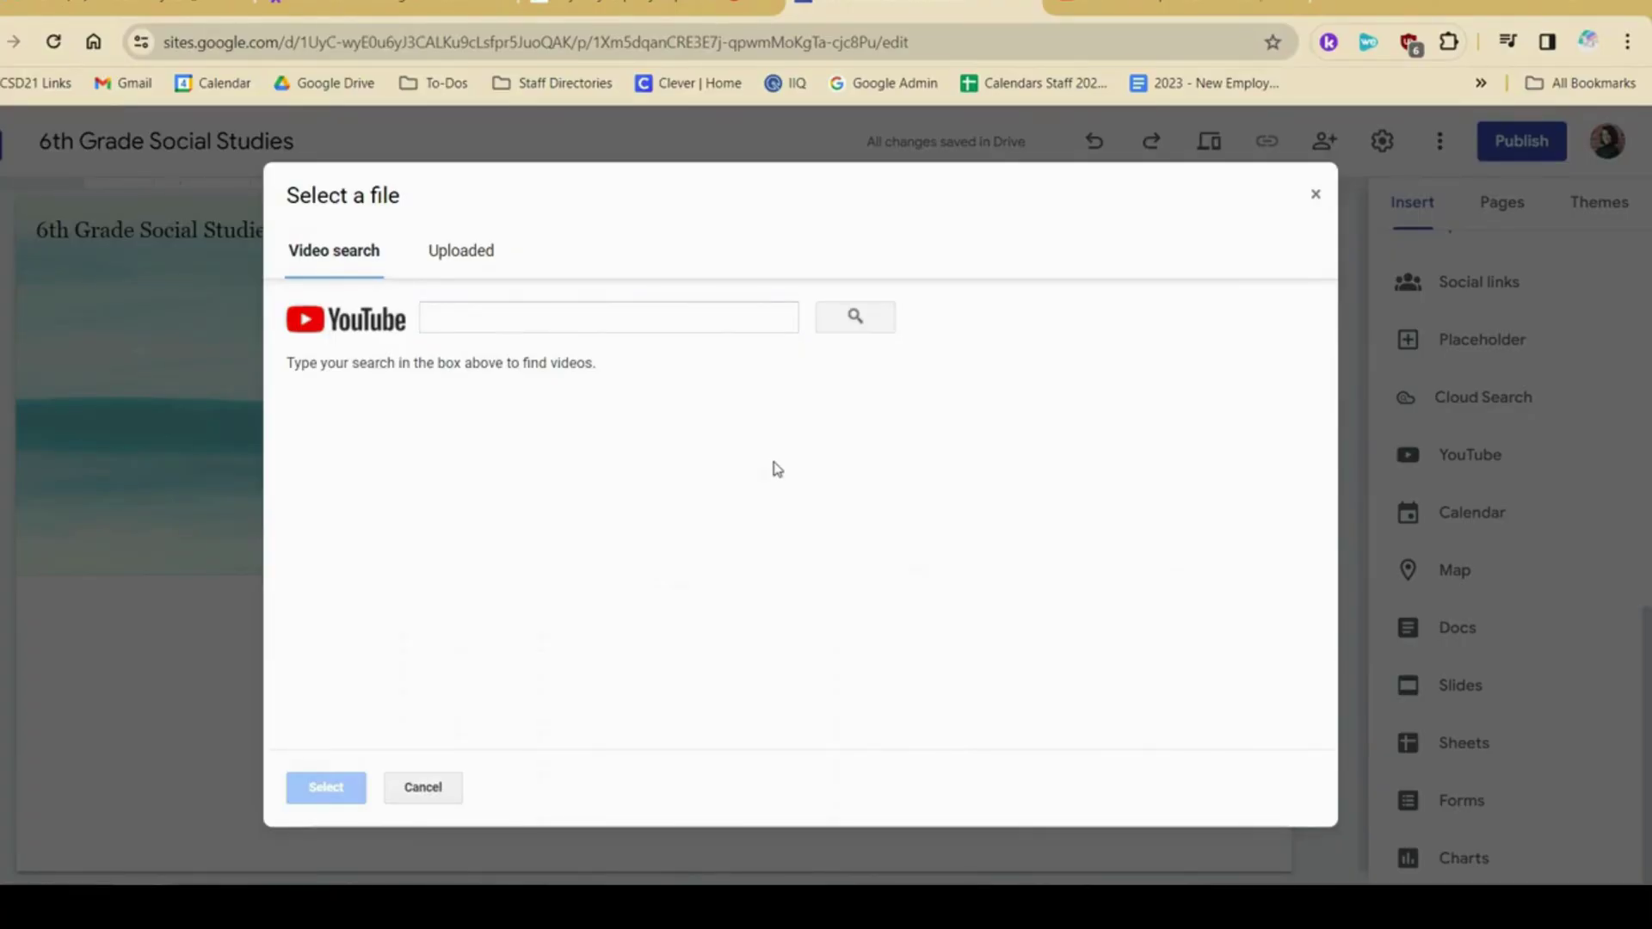
click(422, 787)
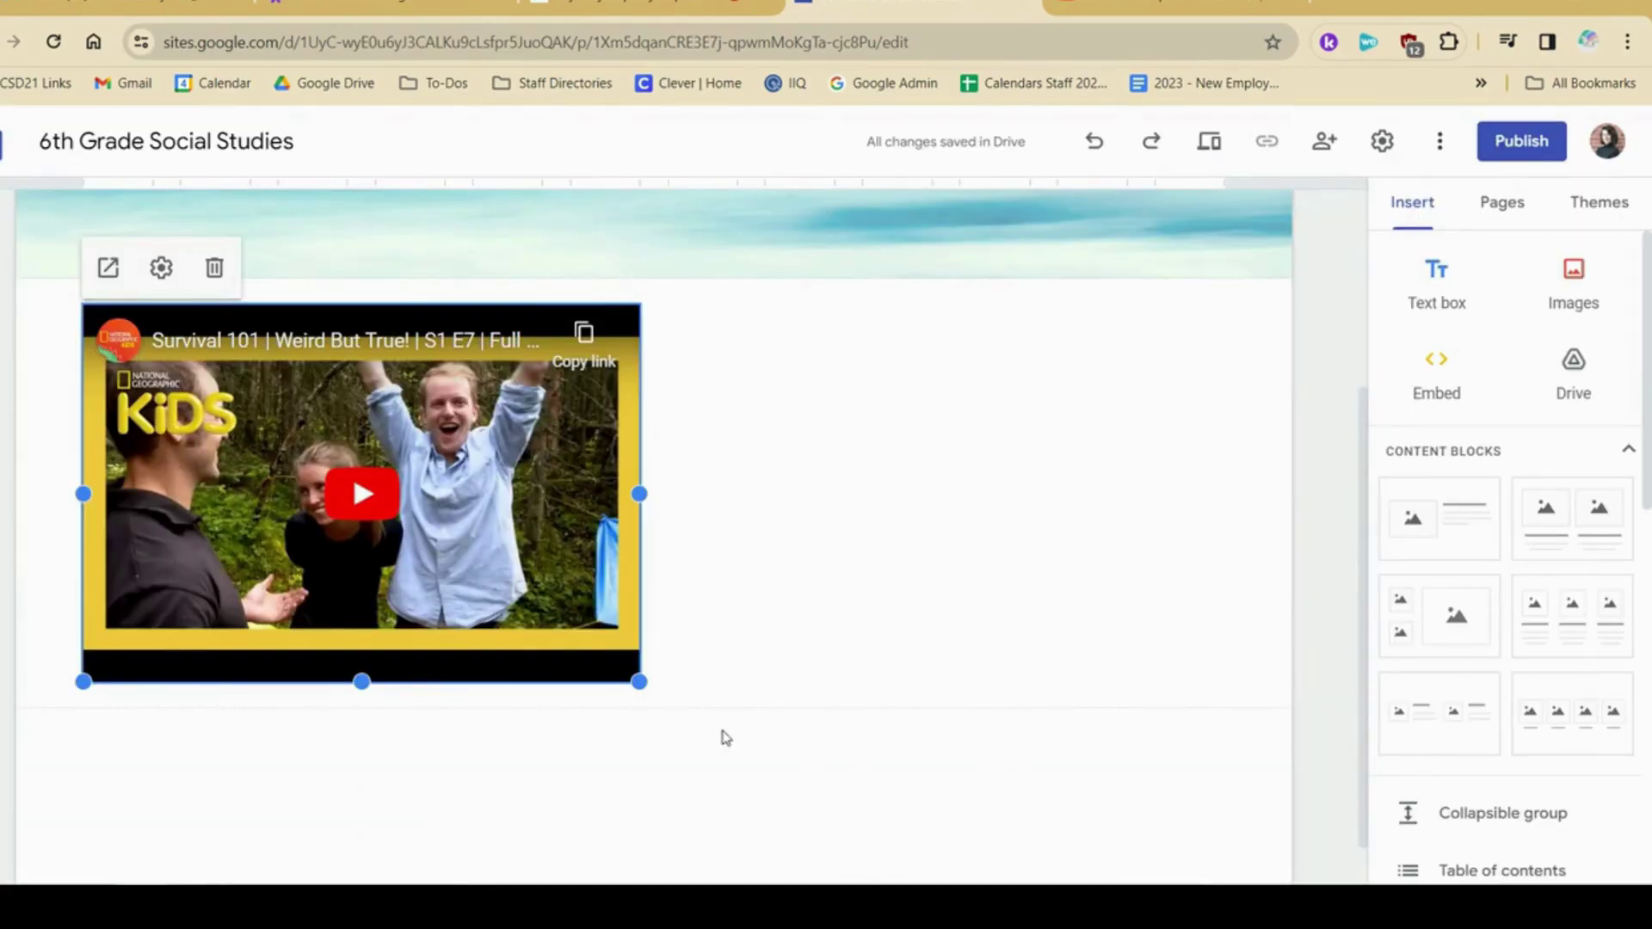
- Enlarge the embedded video and reposition it within its section
drag(639, 681, 1151, 866)
drag(801, 675, 847, 678)
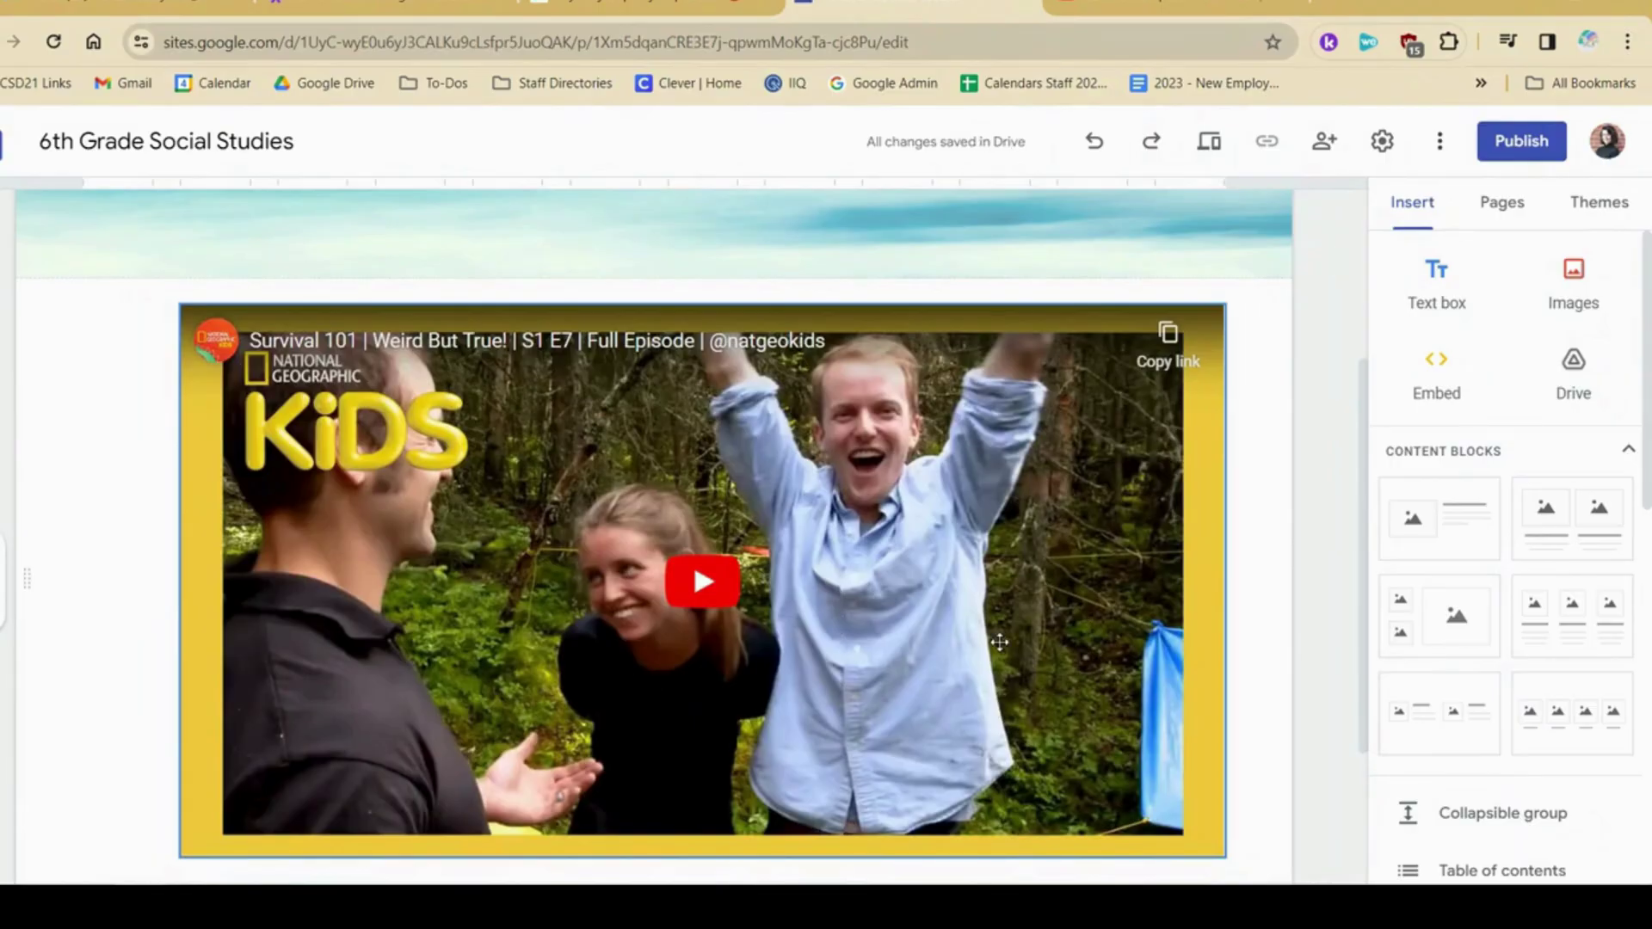
drag(999, 642, 673, 598)
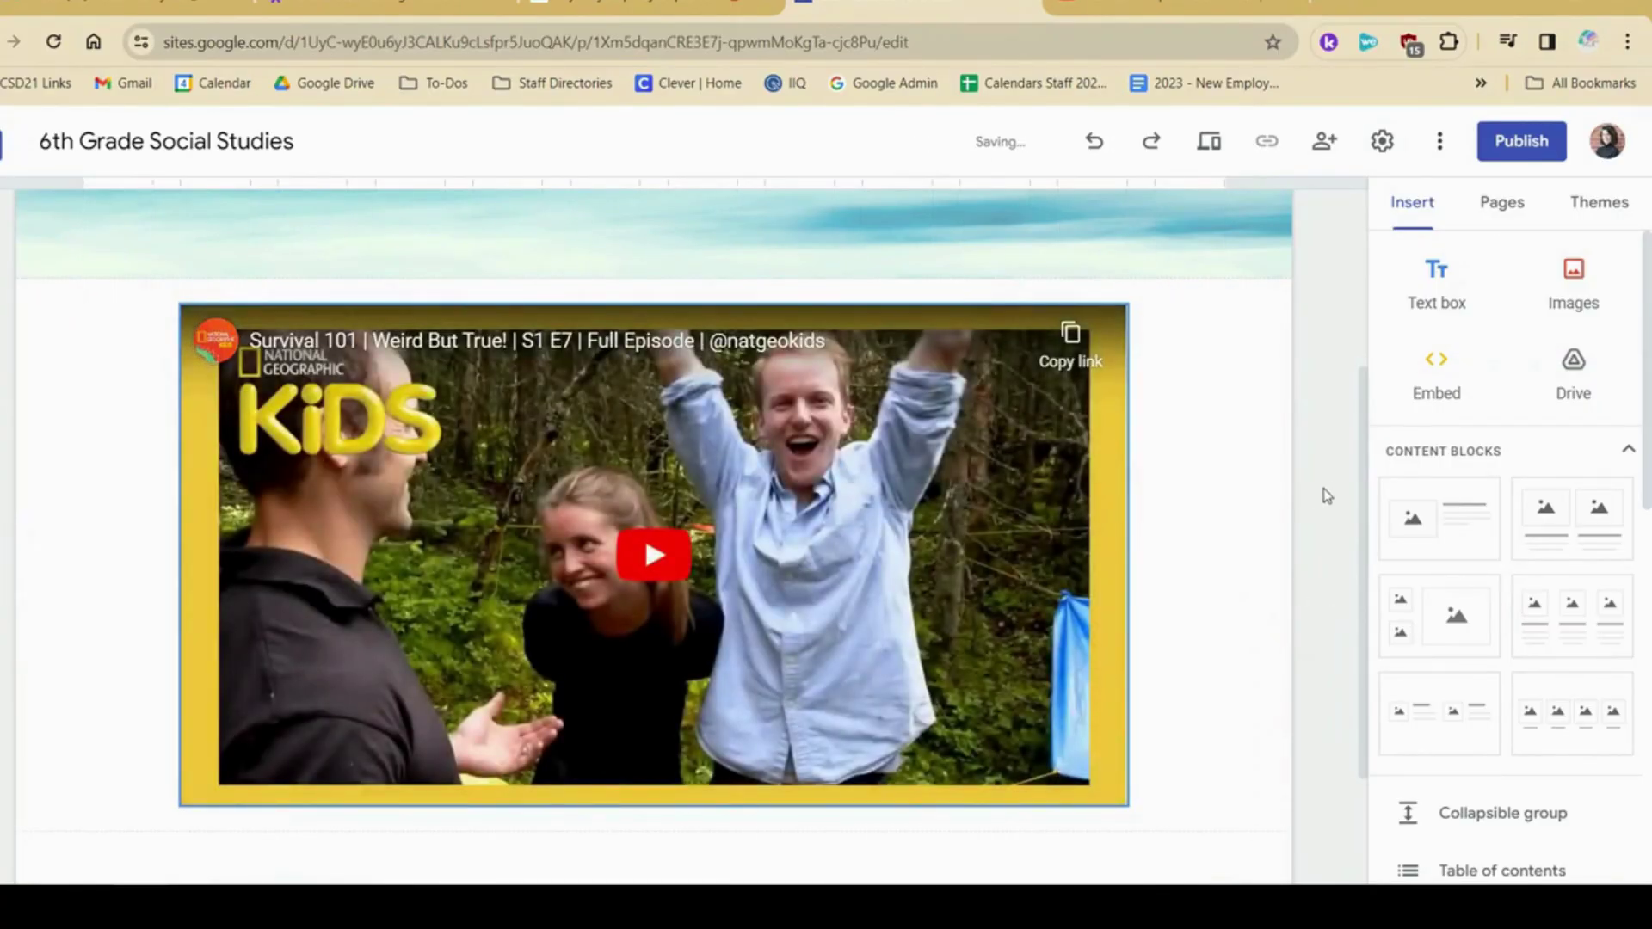
scroll(1328, 491, down, 2)
scroll(1329, 491, up, 5)
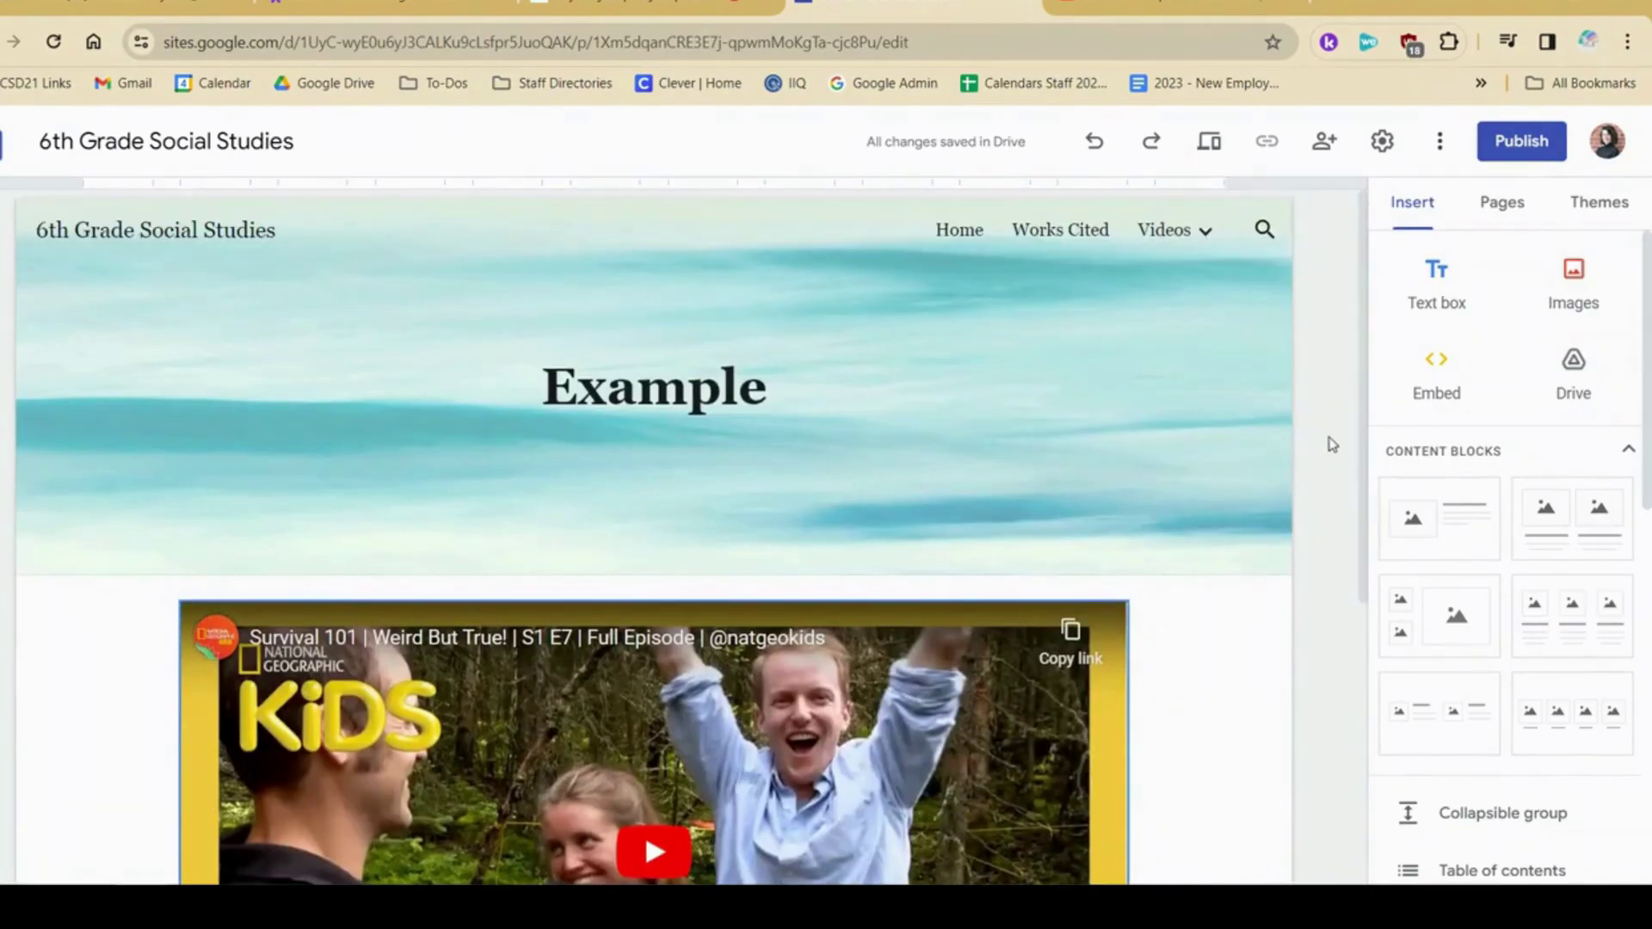
- Go back to editing the Videos page
click(1205, 234)
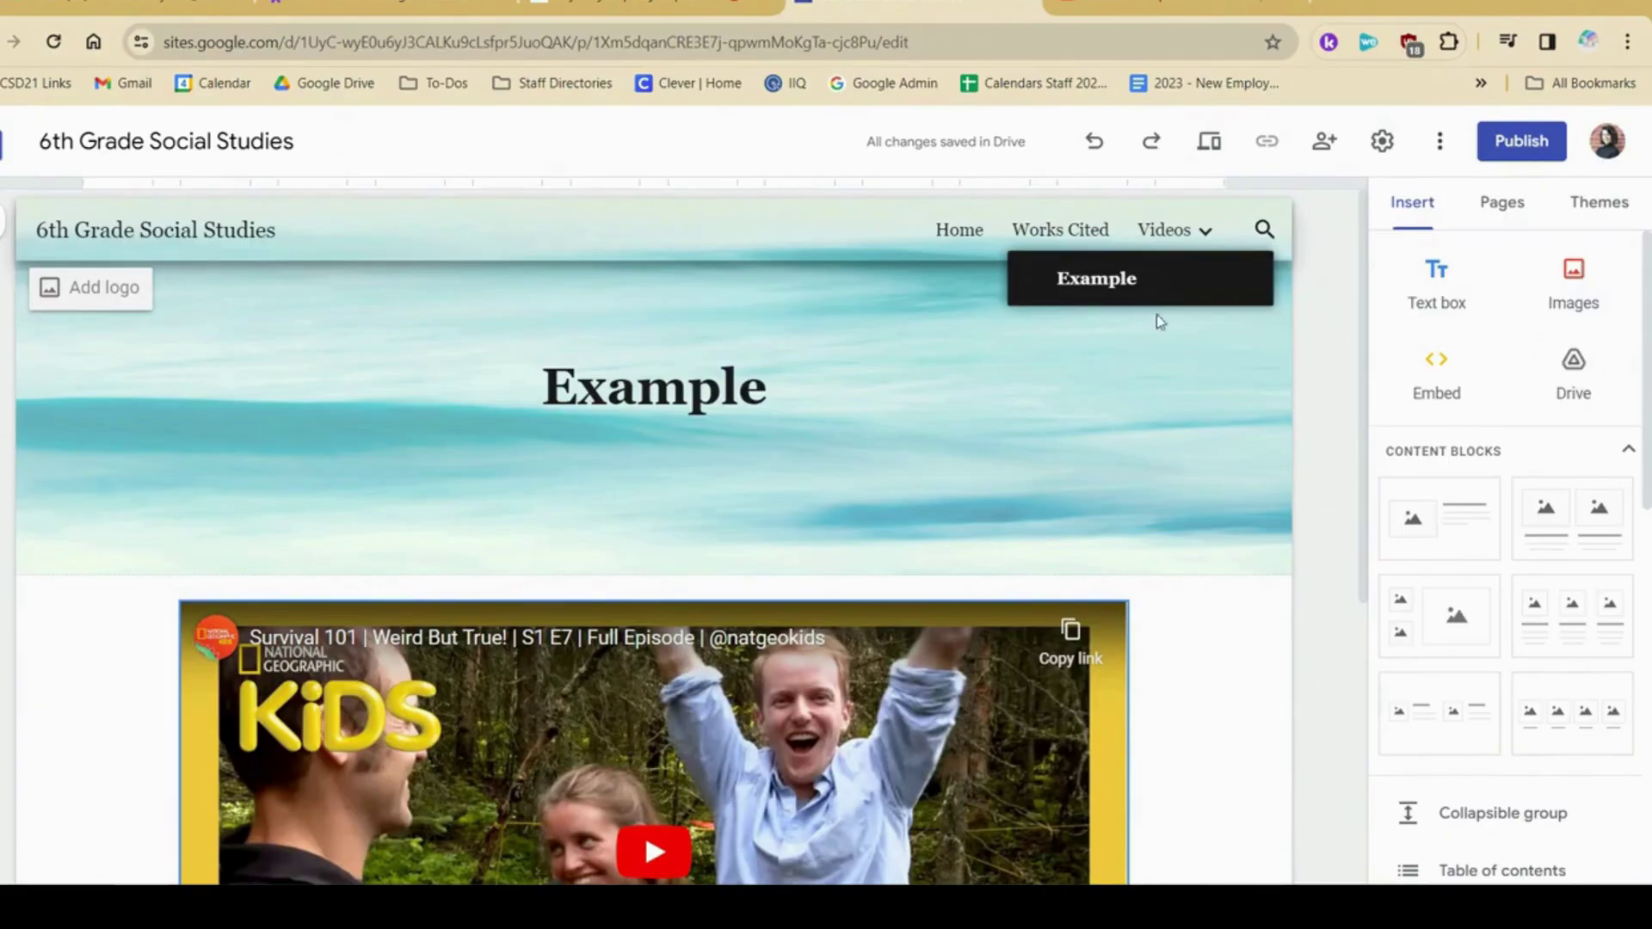
click(1501, 202)
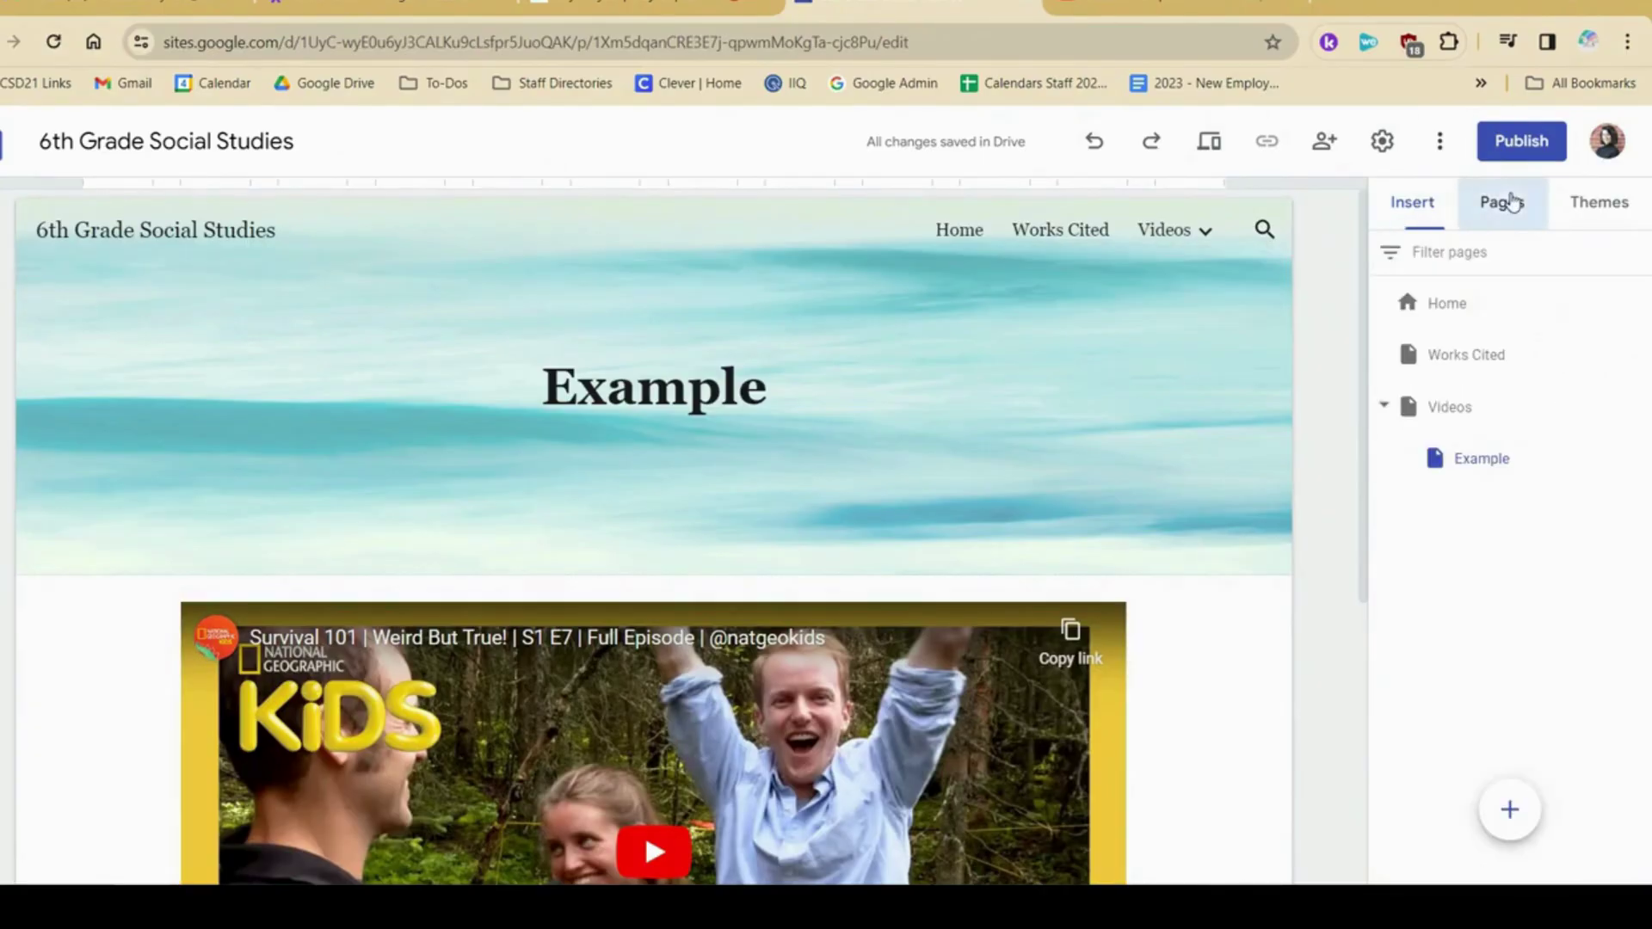
mouse_move(1203, 233)
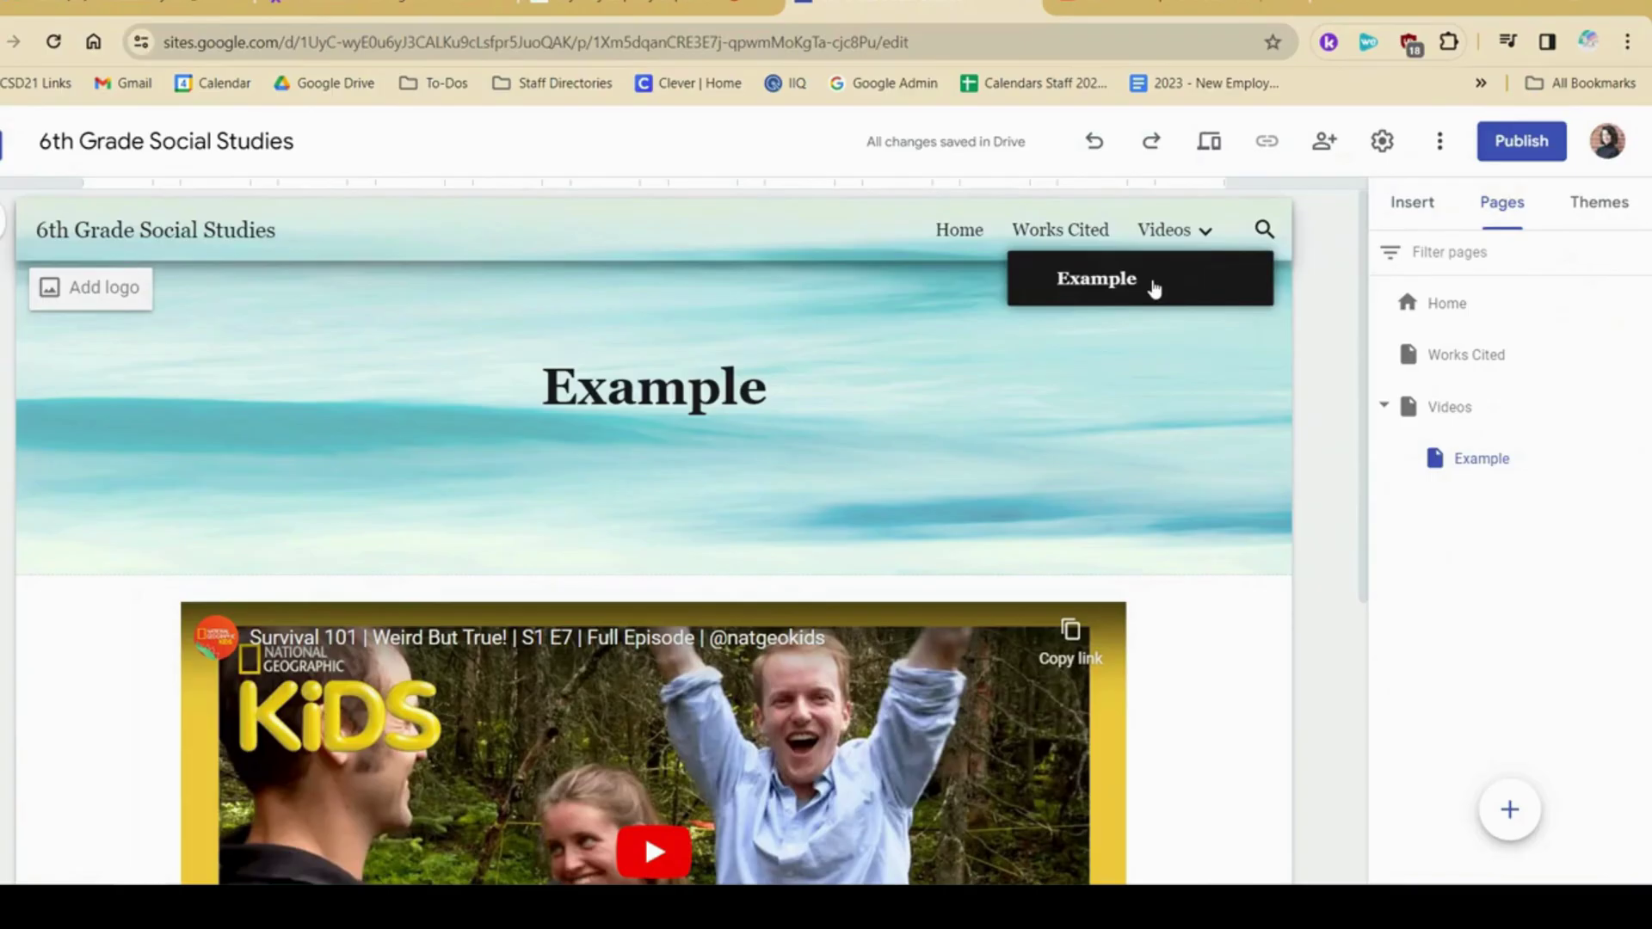
click(1501, 407)
- Create a full-page embed page named Example 2
mouse_move(1533, 825)
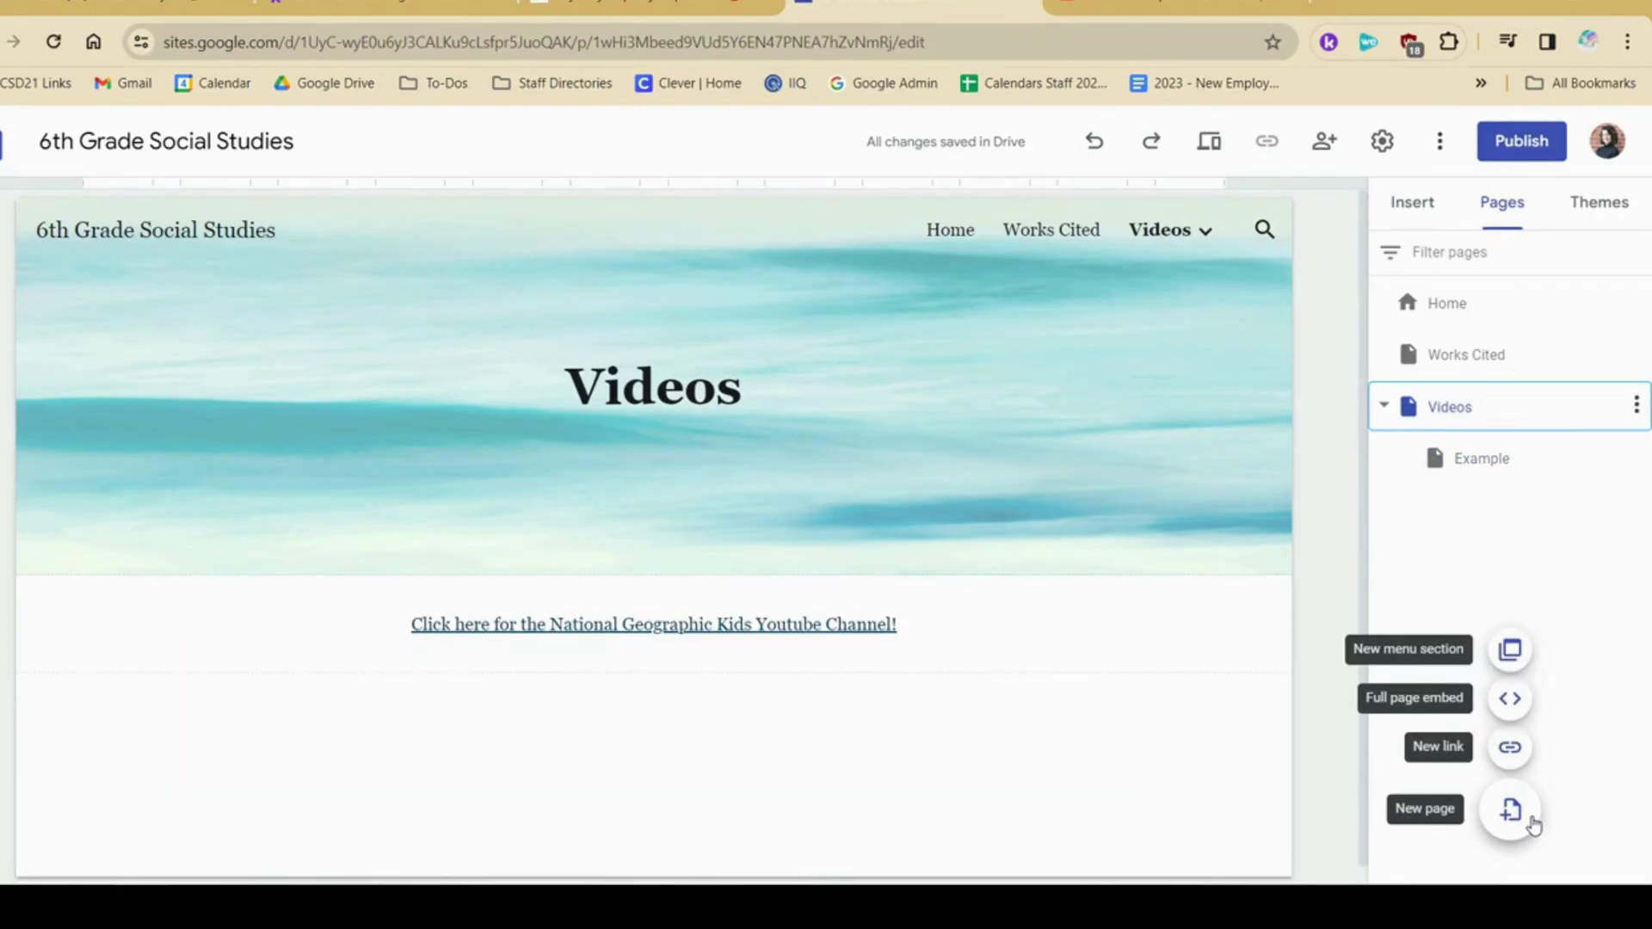
click(1510, 699)
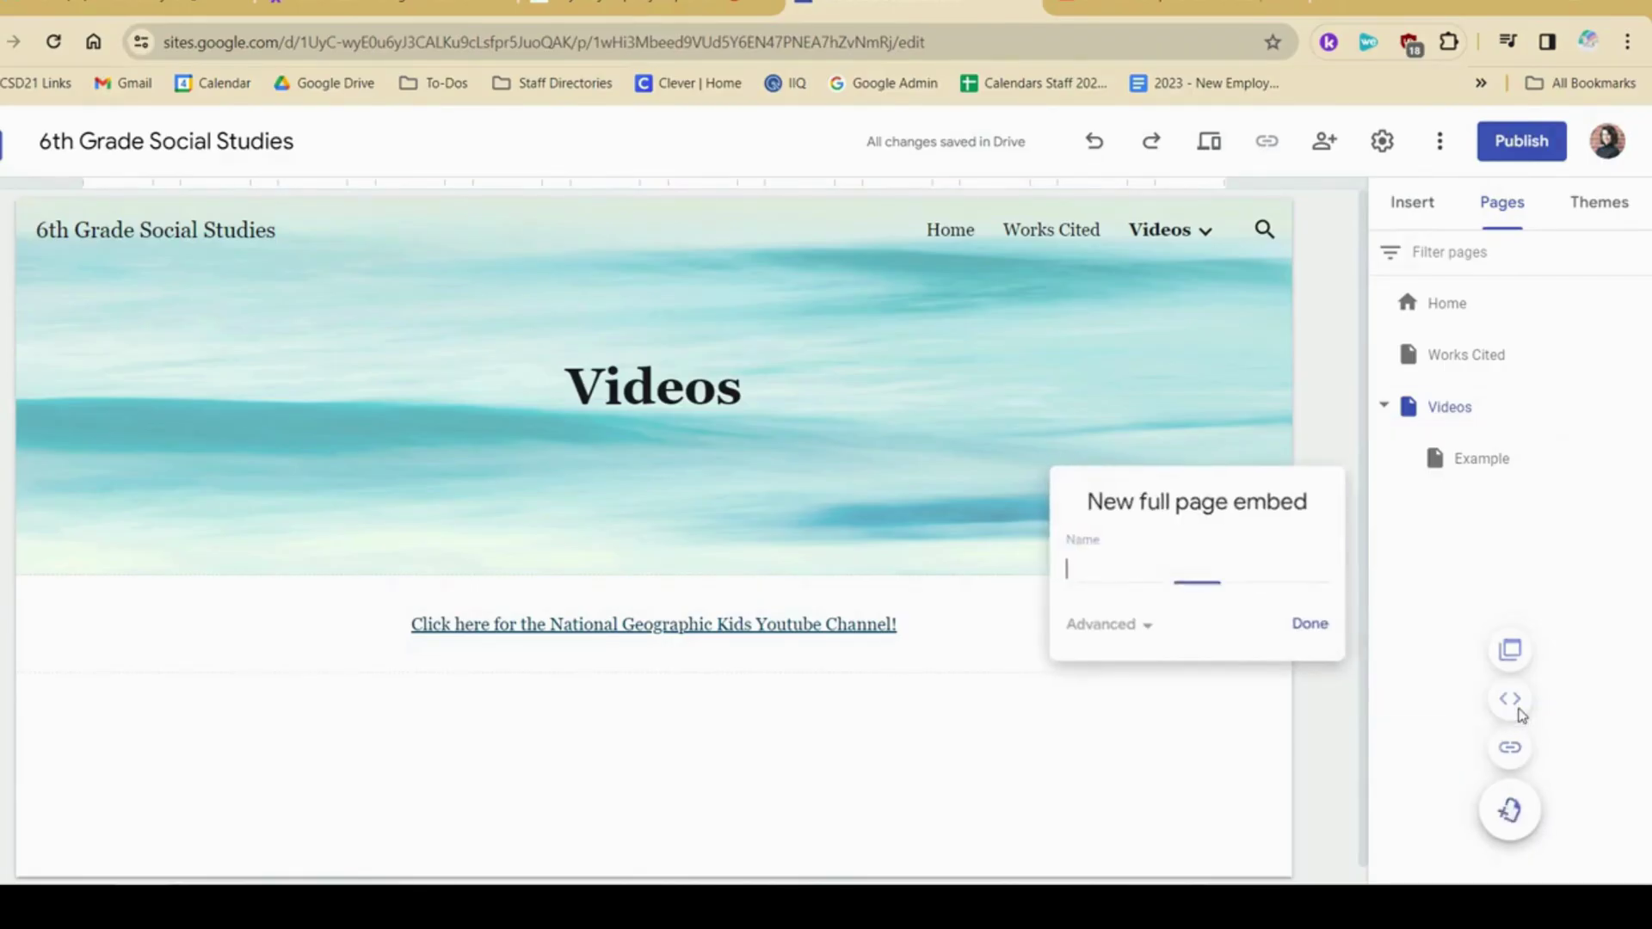
text(Example 2)
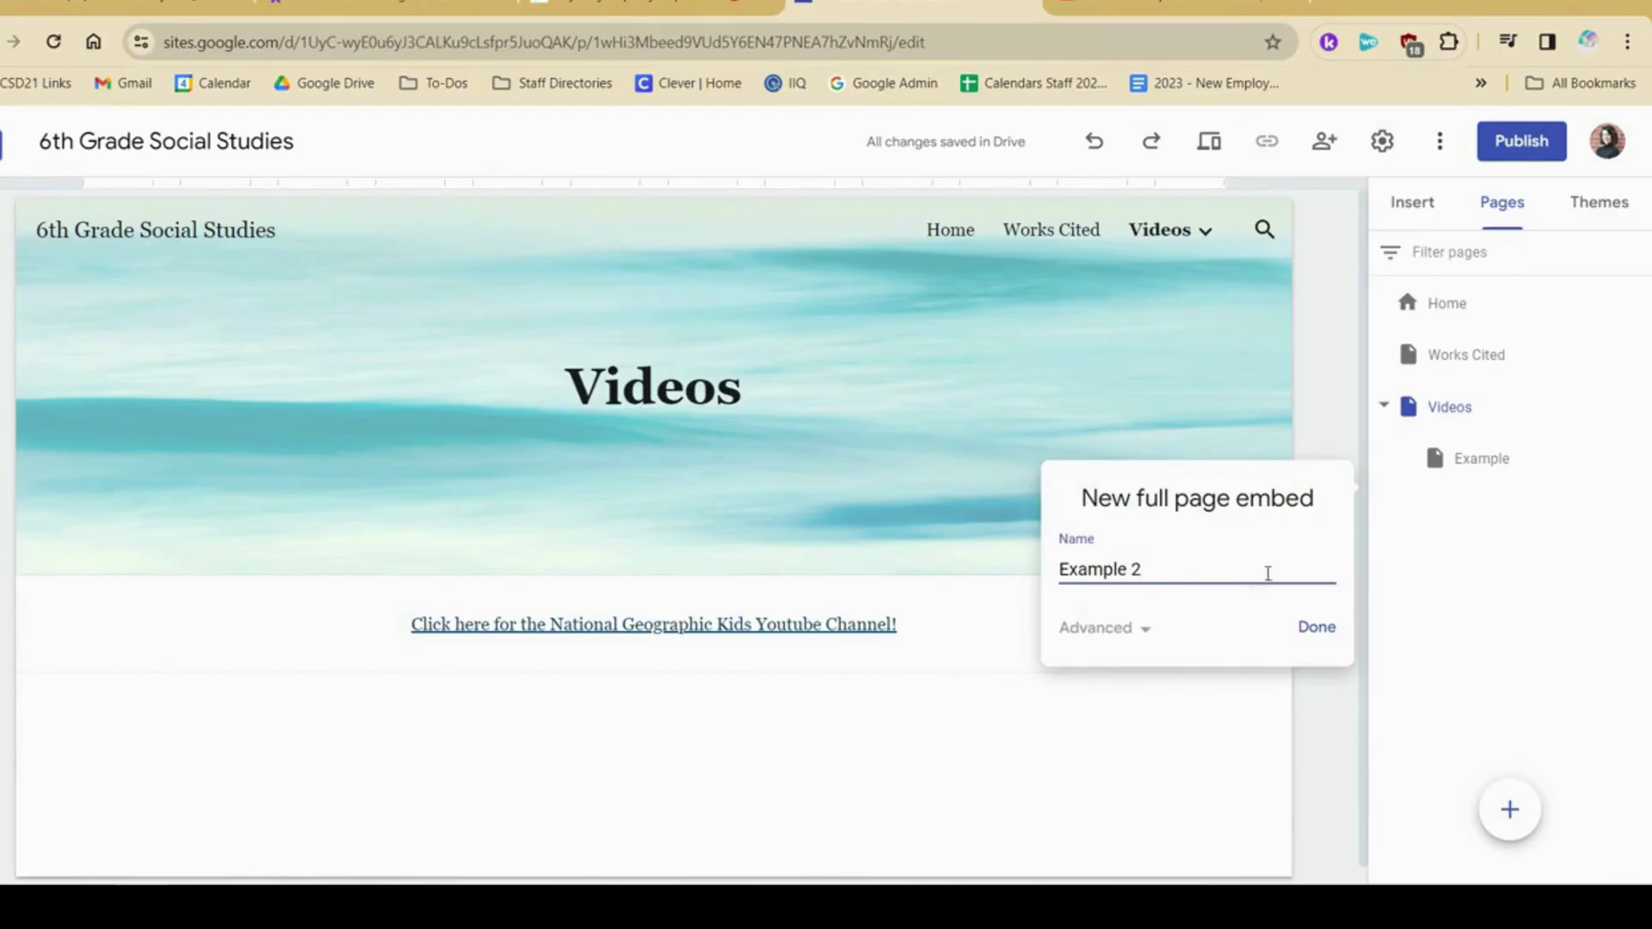
click(1315, 628)
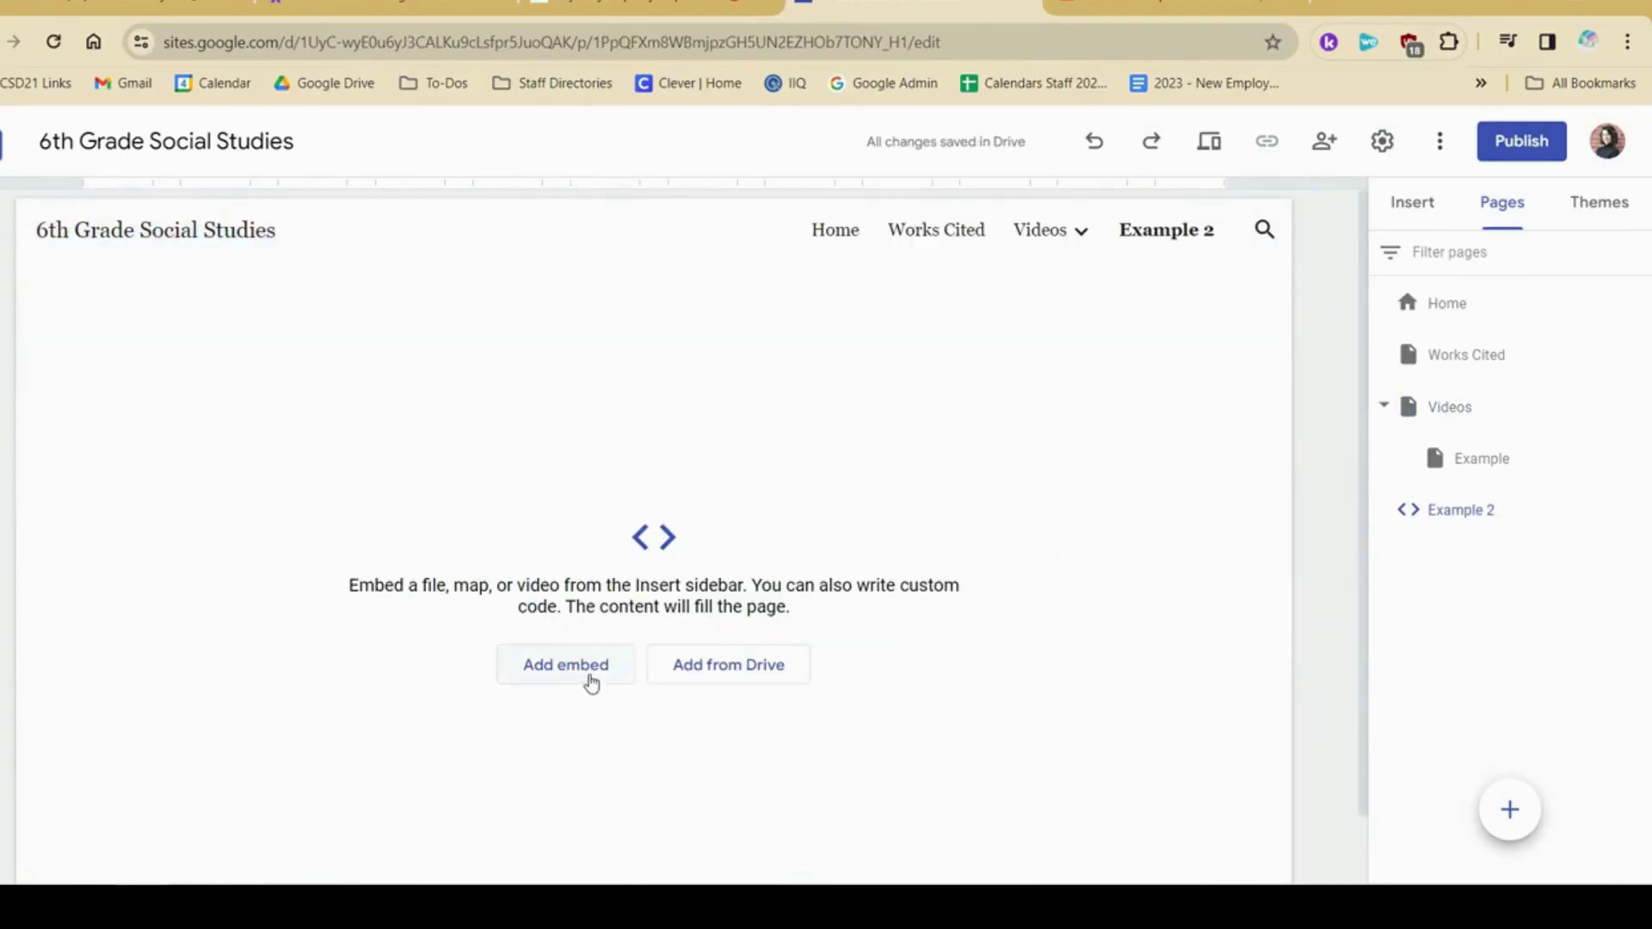
- Embed the Survival 101 YouTube video on Example 2 from its URL
click(590, 683)
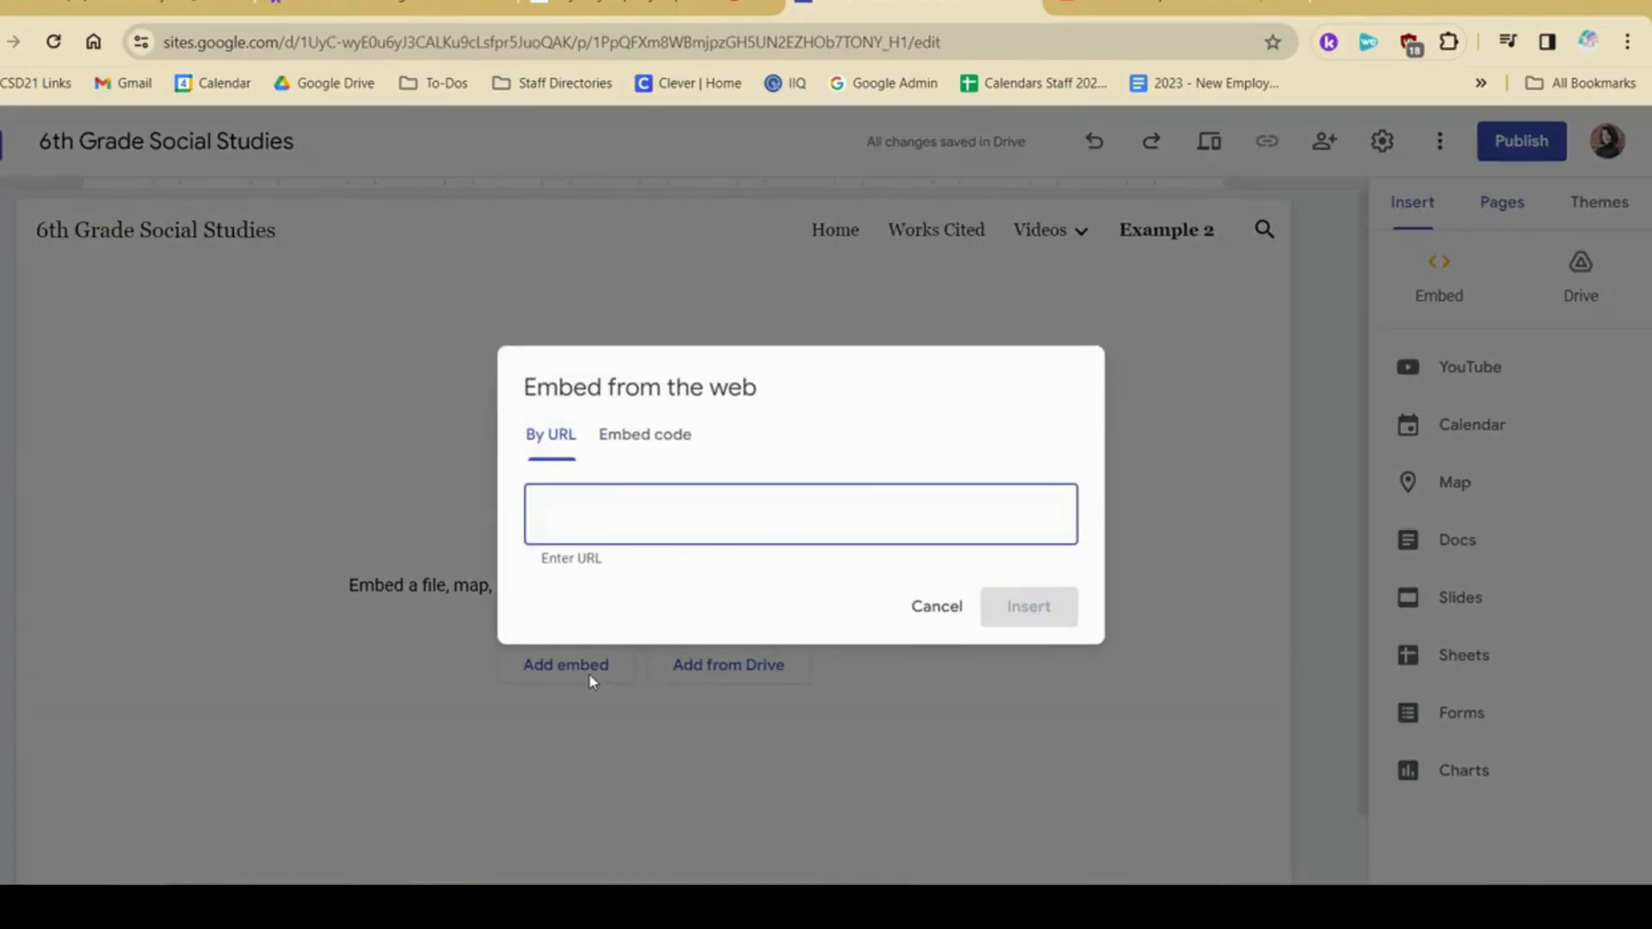
text(https://www.youtube.com/watch?v=YgUUDxqETck)
click(1033, 747)
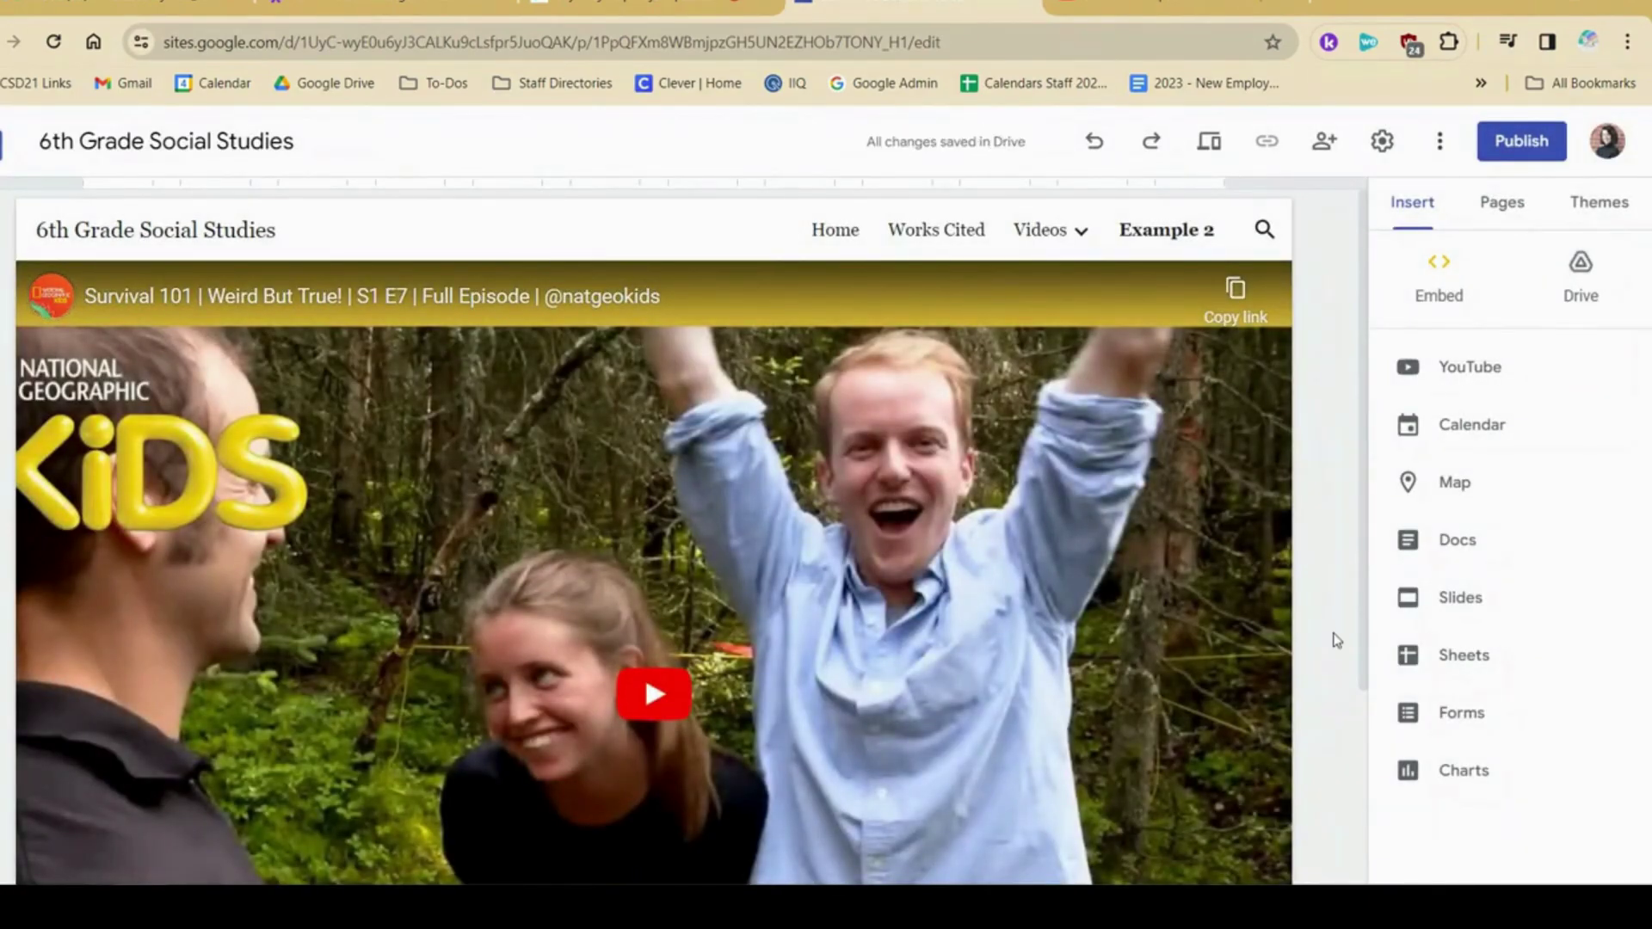
scroll(1336, 640, down, 3)
scroll(1336, 640, up, 3)
- Nest Example 2 under Videos, placed after Example
click(1494, 206)
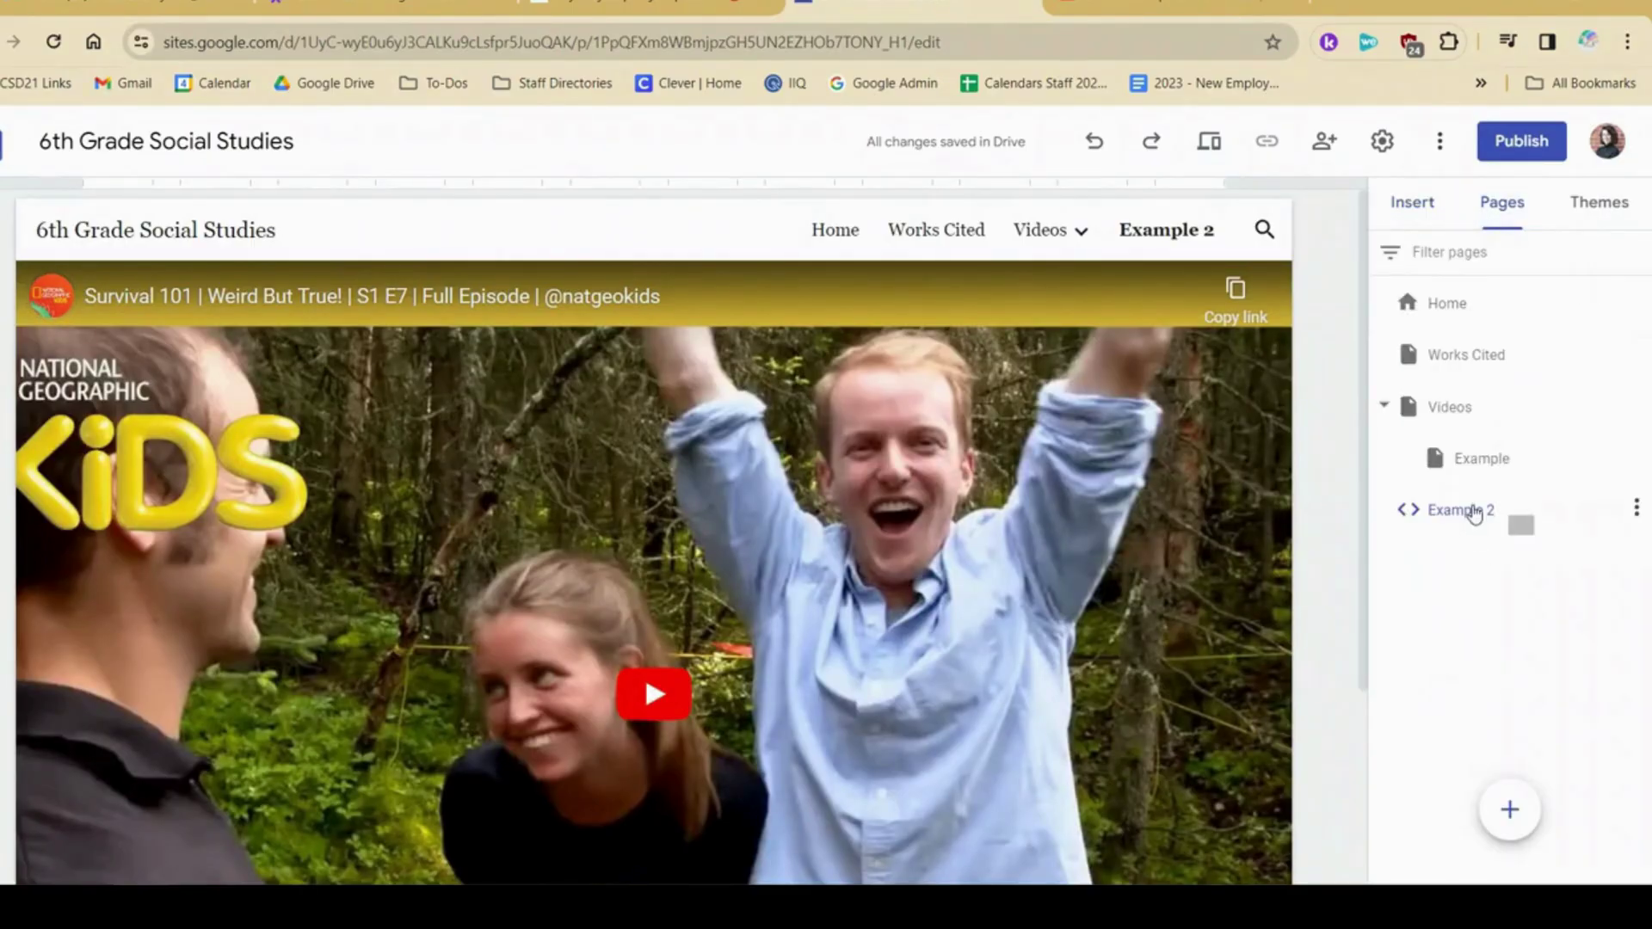
drag(1475, 514, 1494, 443)
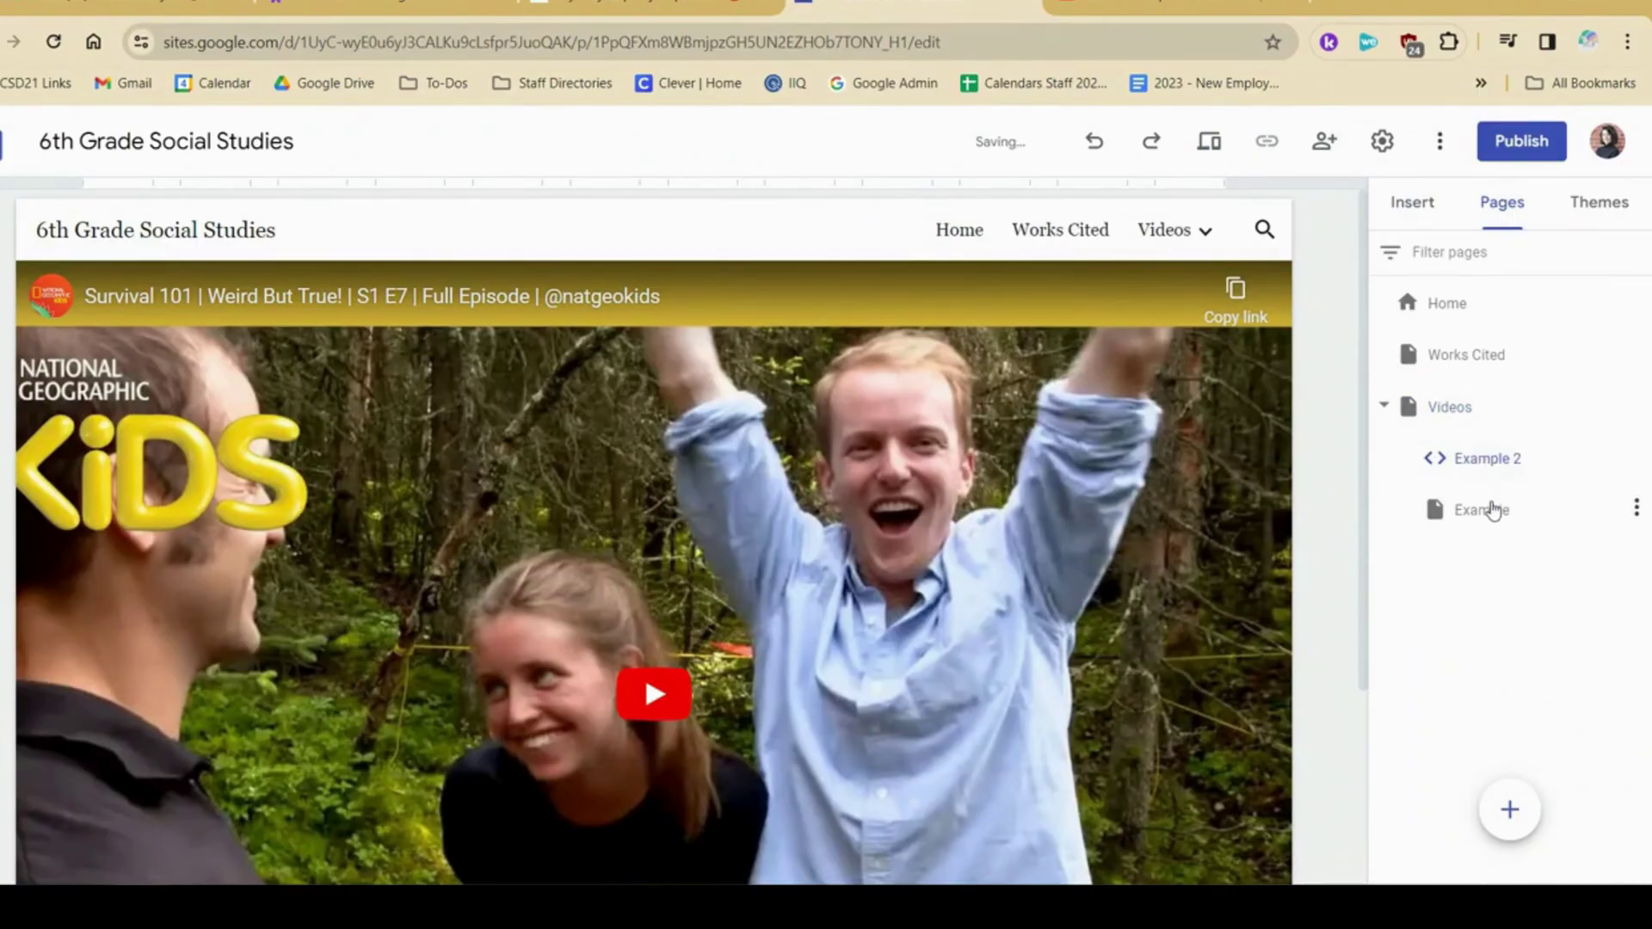
drag(1494, 510, 1482, 455)
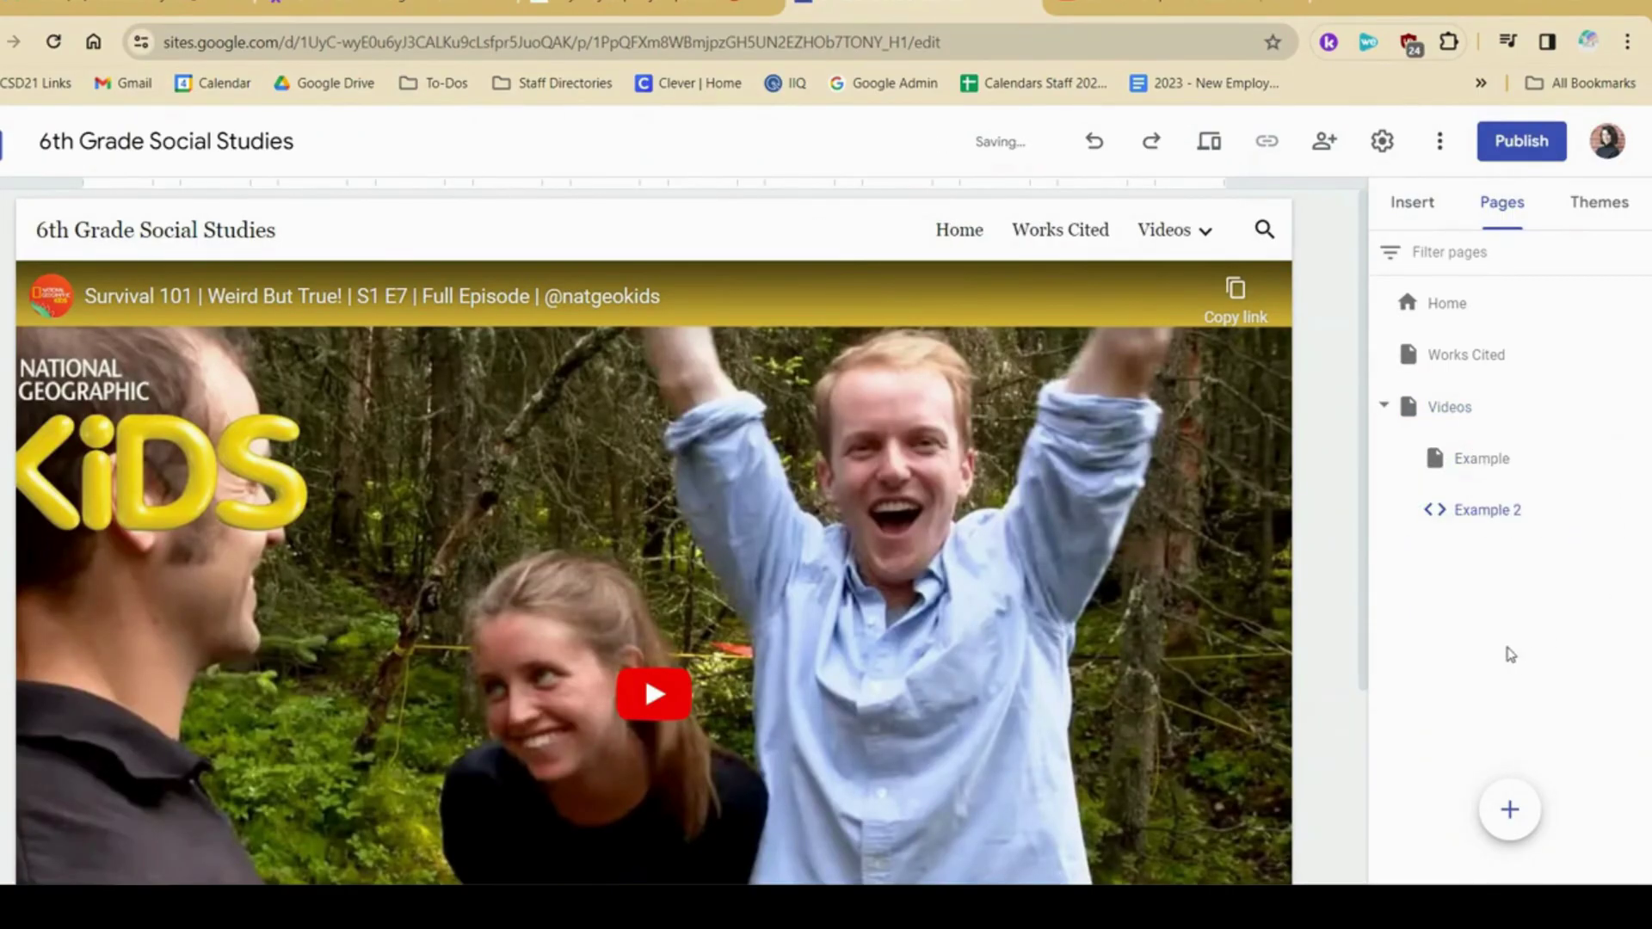
- Look through the Example and Example 2 pages
mouse_move(1200, 232)
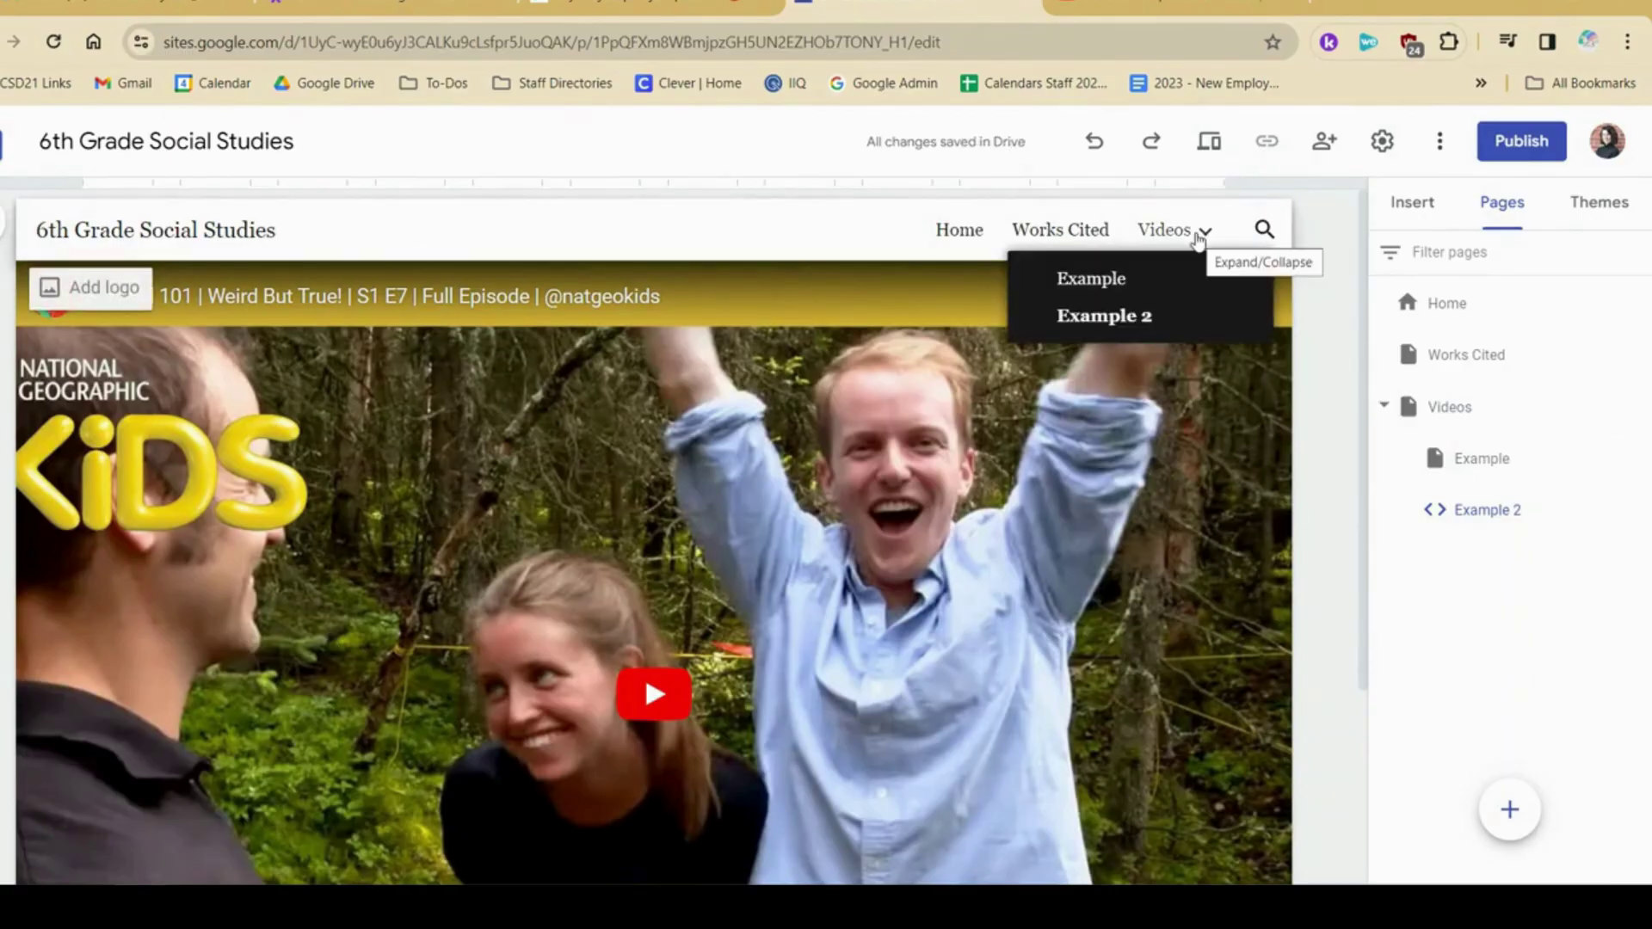
click(1477, 465)
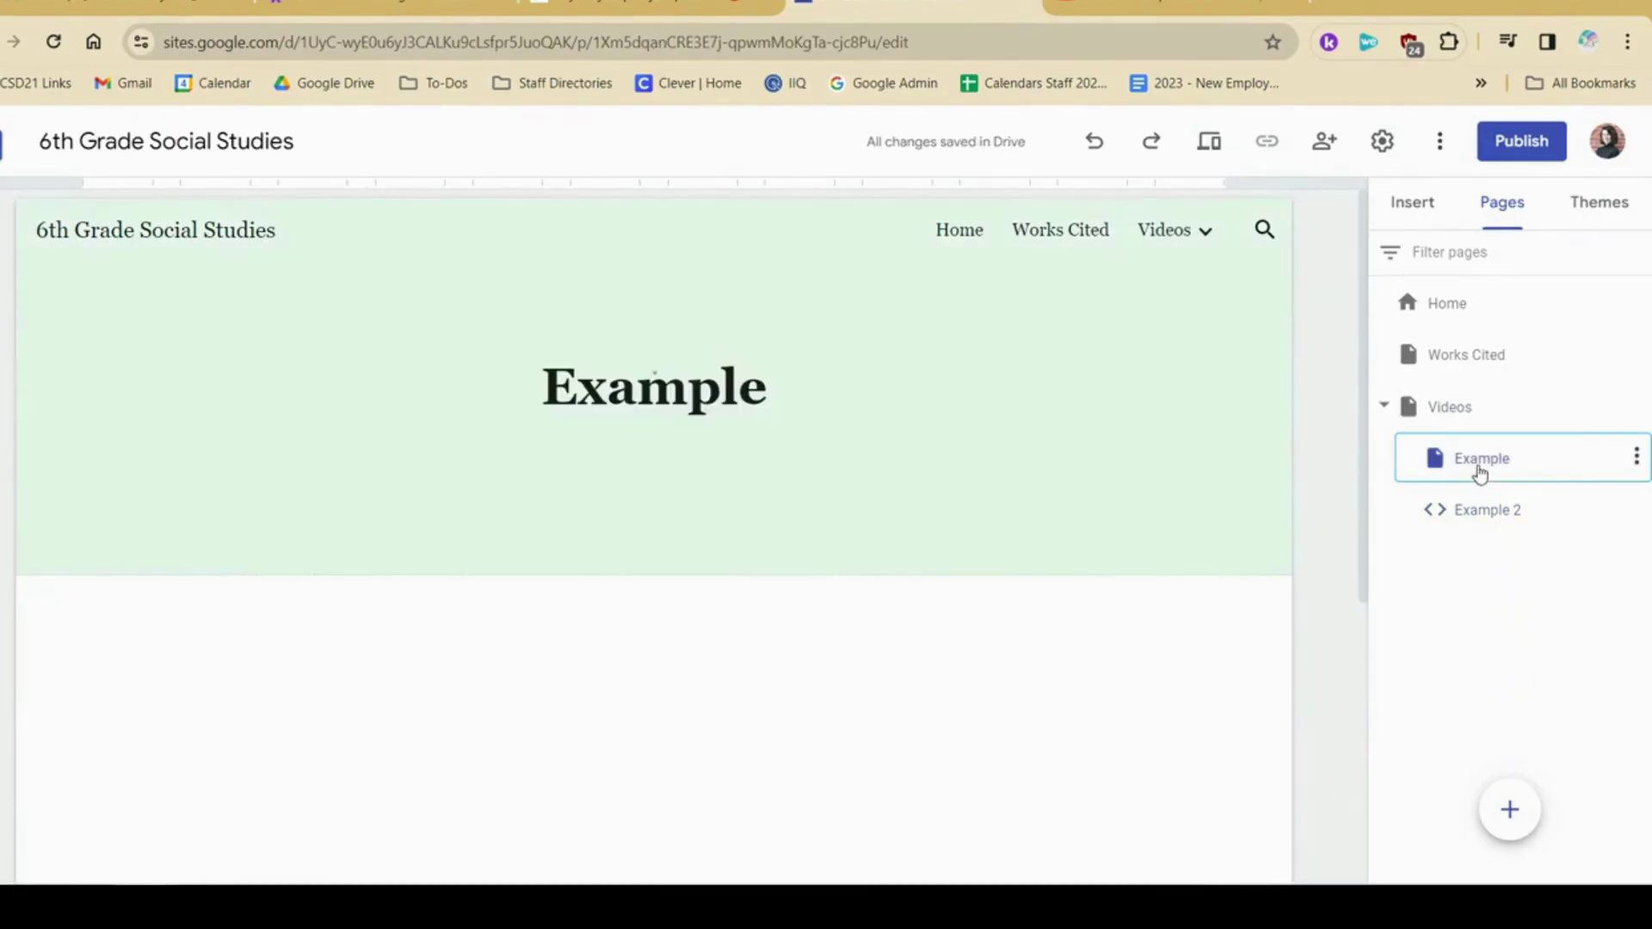
scroll(1229, 702, down, 5)
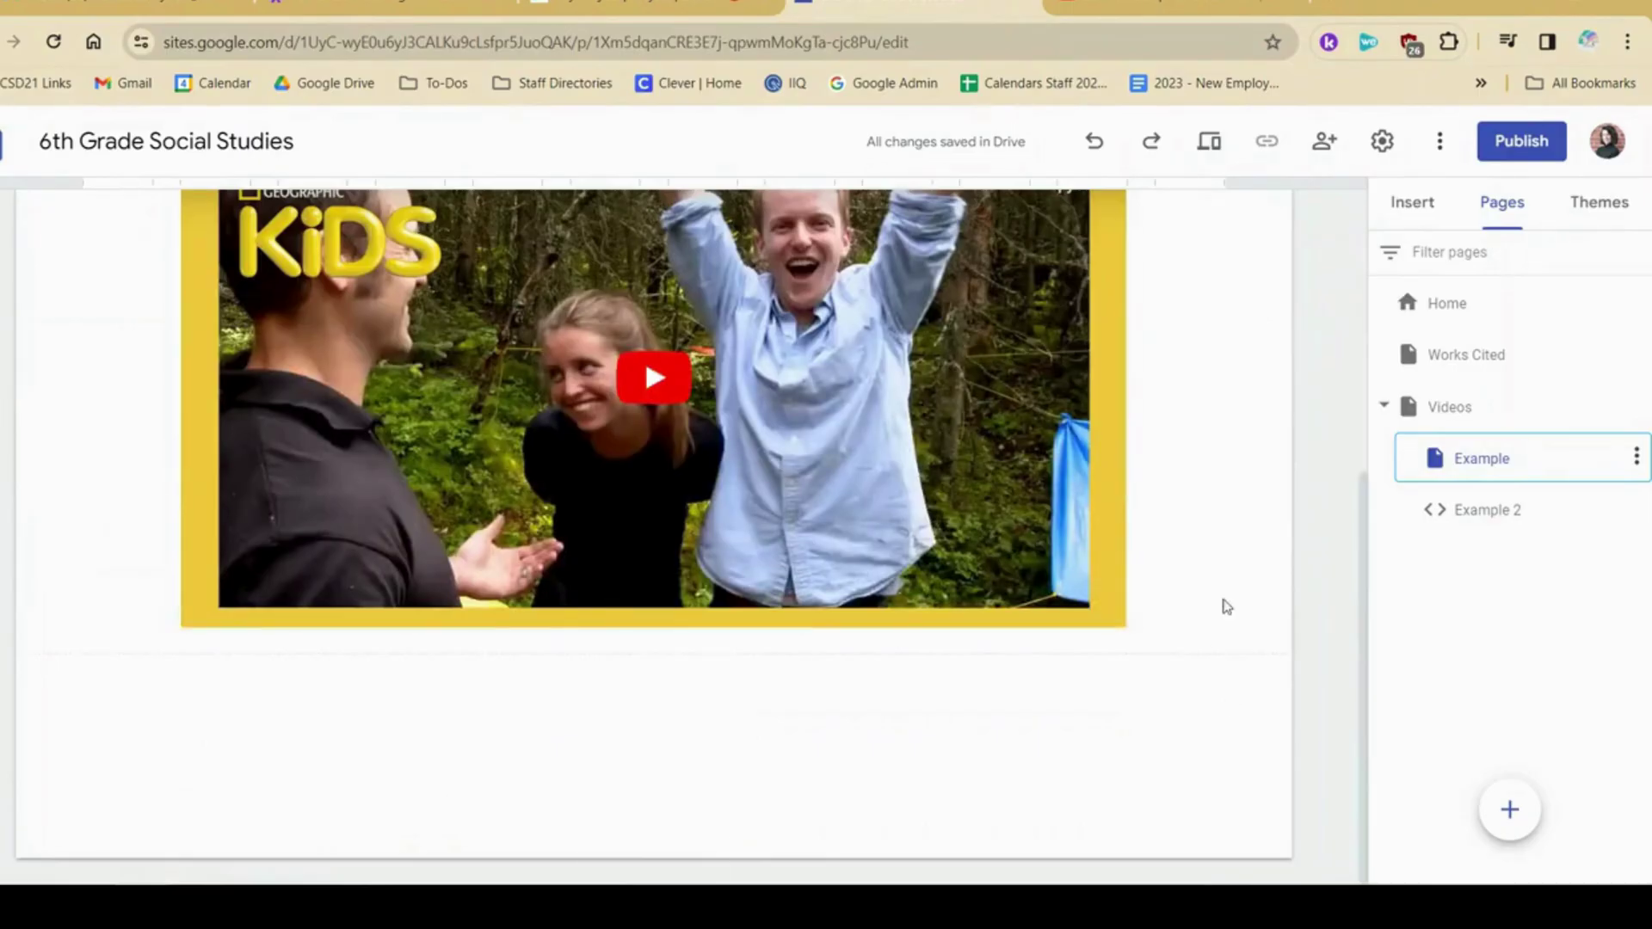
scroll(1153, 654, up, 1)
scroll(1165, 553, up, 4)
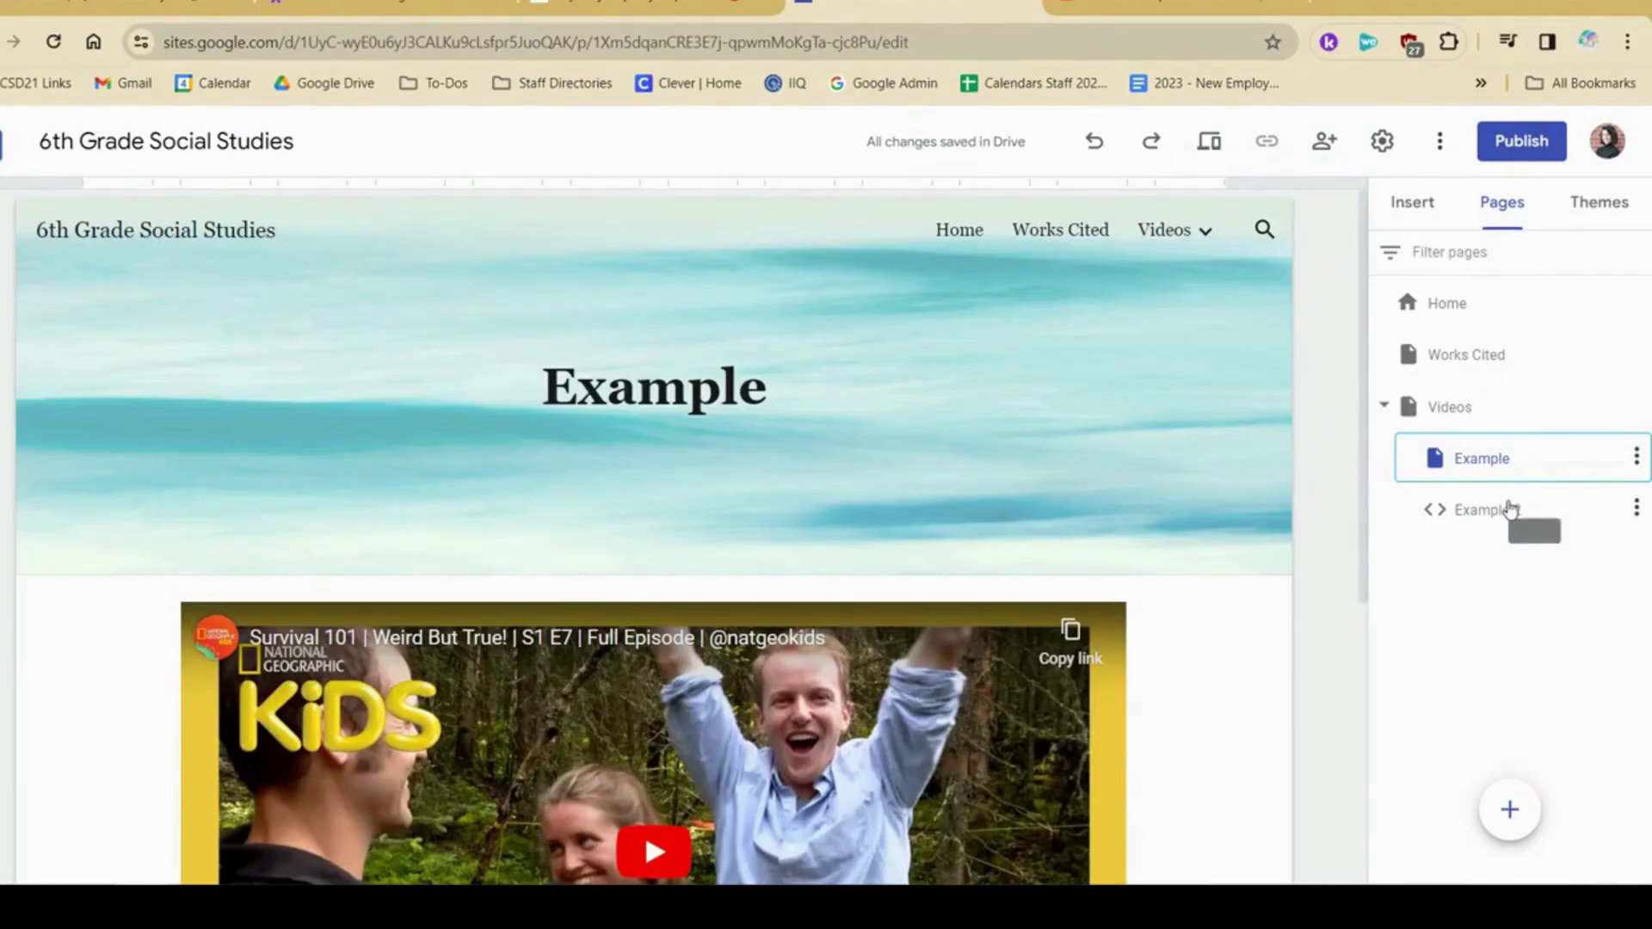
click(1509, 508)
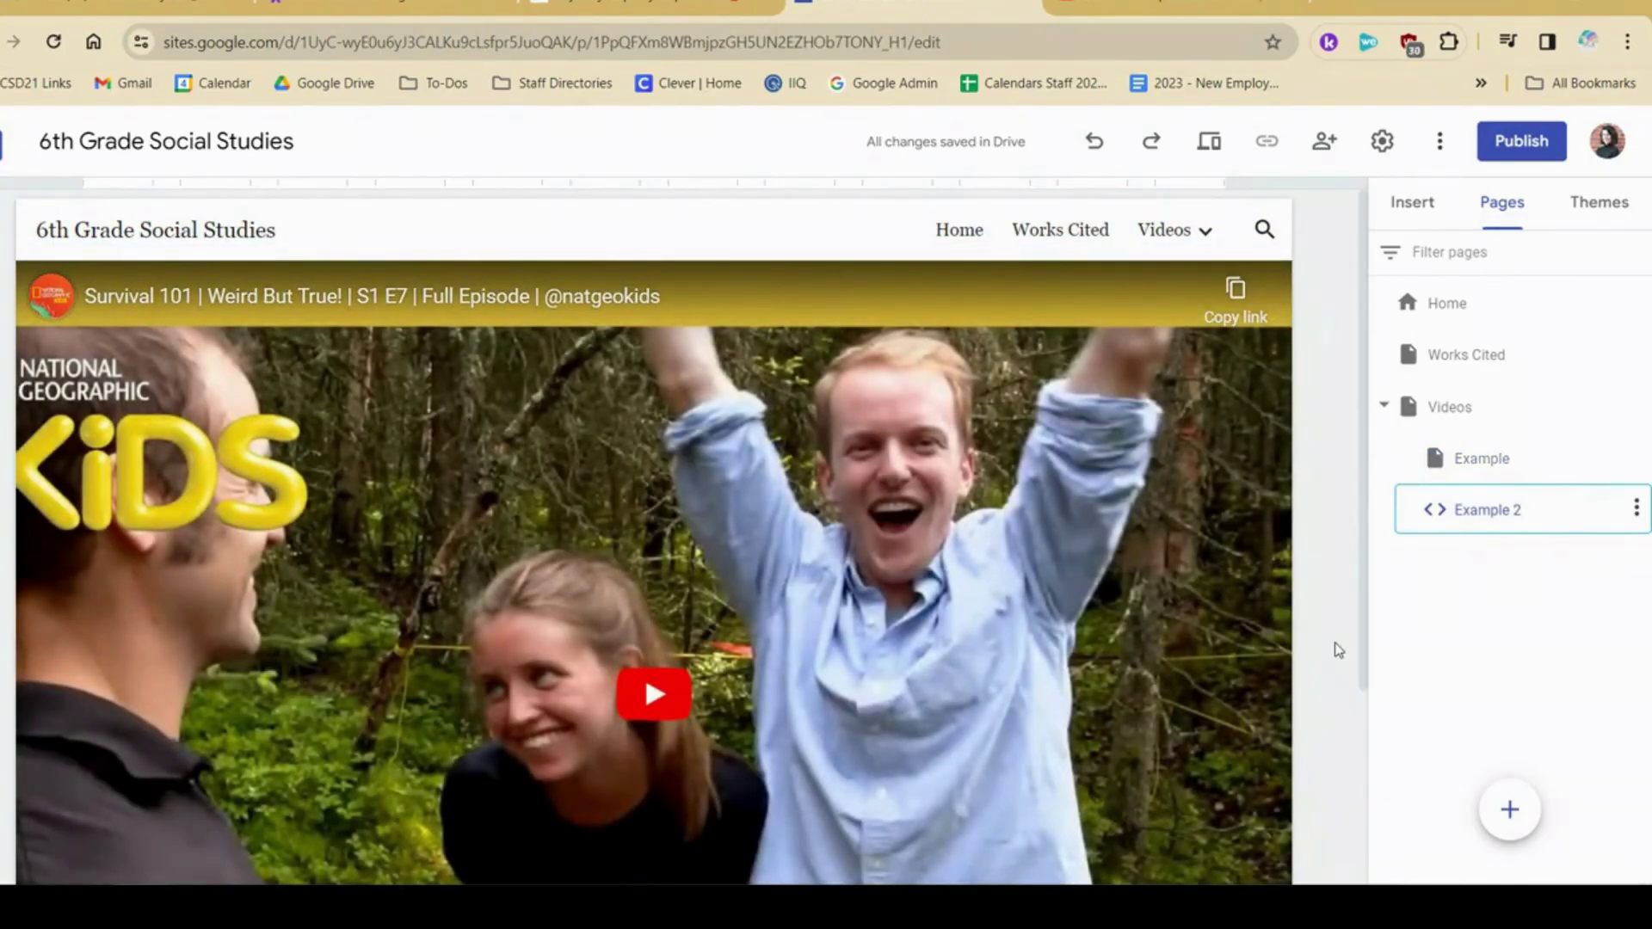
scroll(1339, 650, down, 2)
scroll(1337, 646, up, 2)
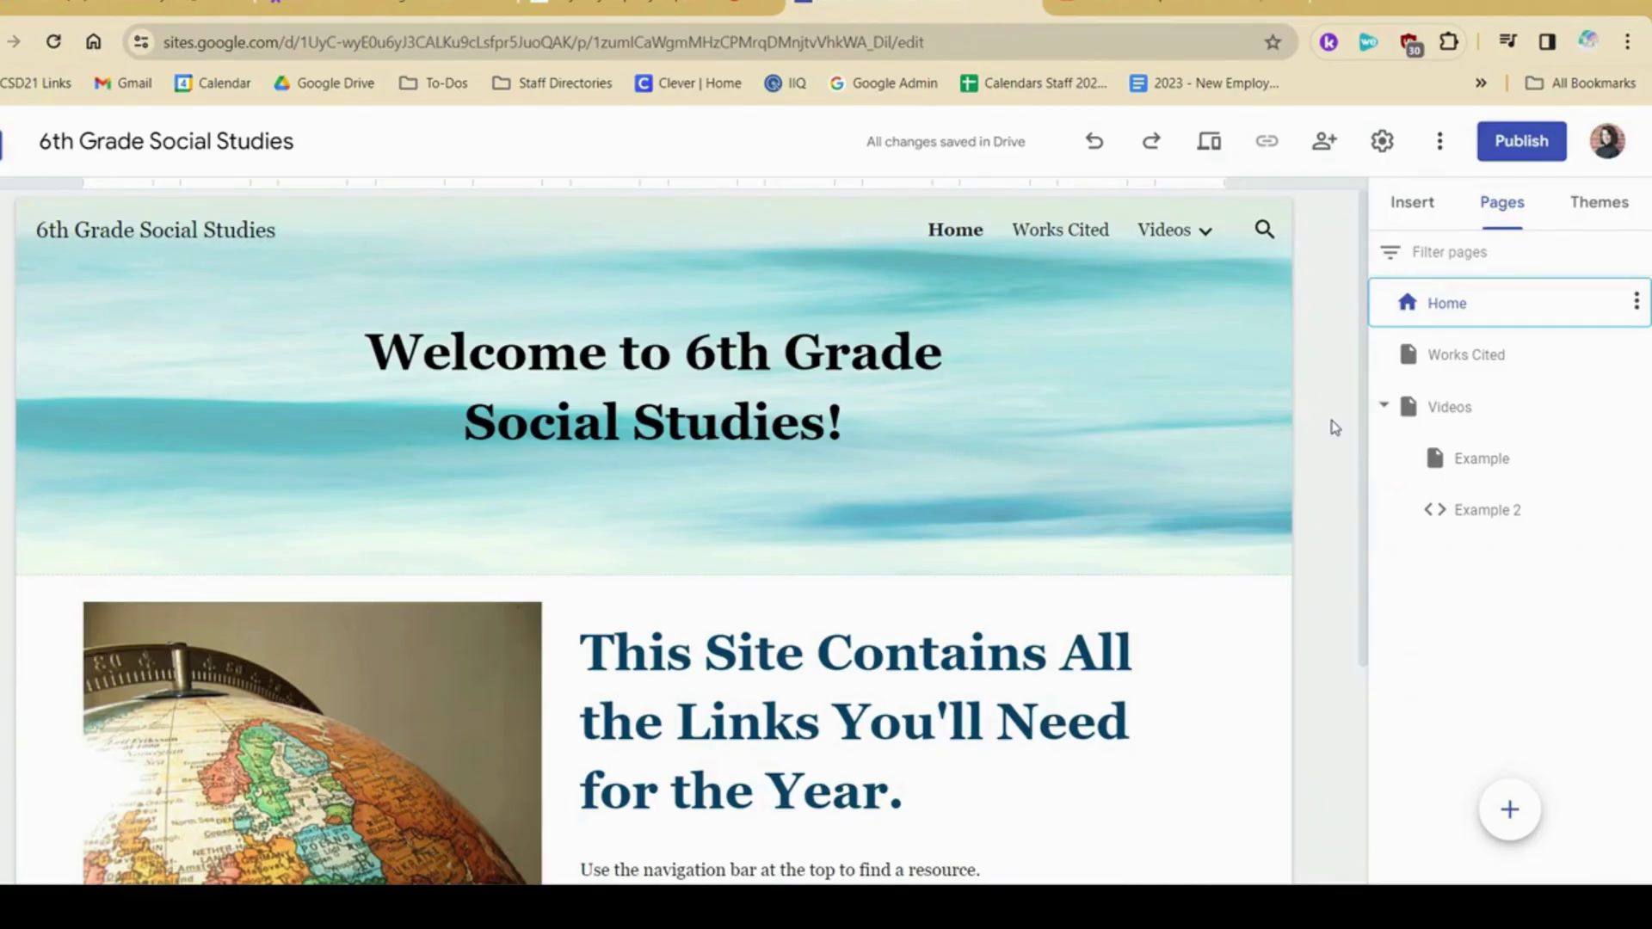
- Insert a 'new york city' map on the New York City page and widen it
click(1518, 662)
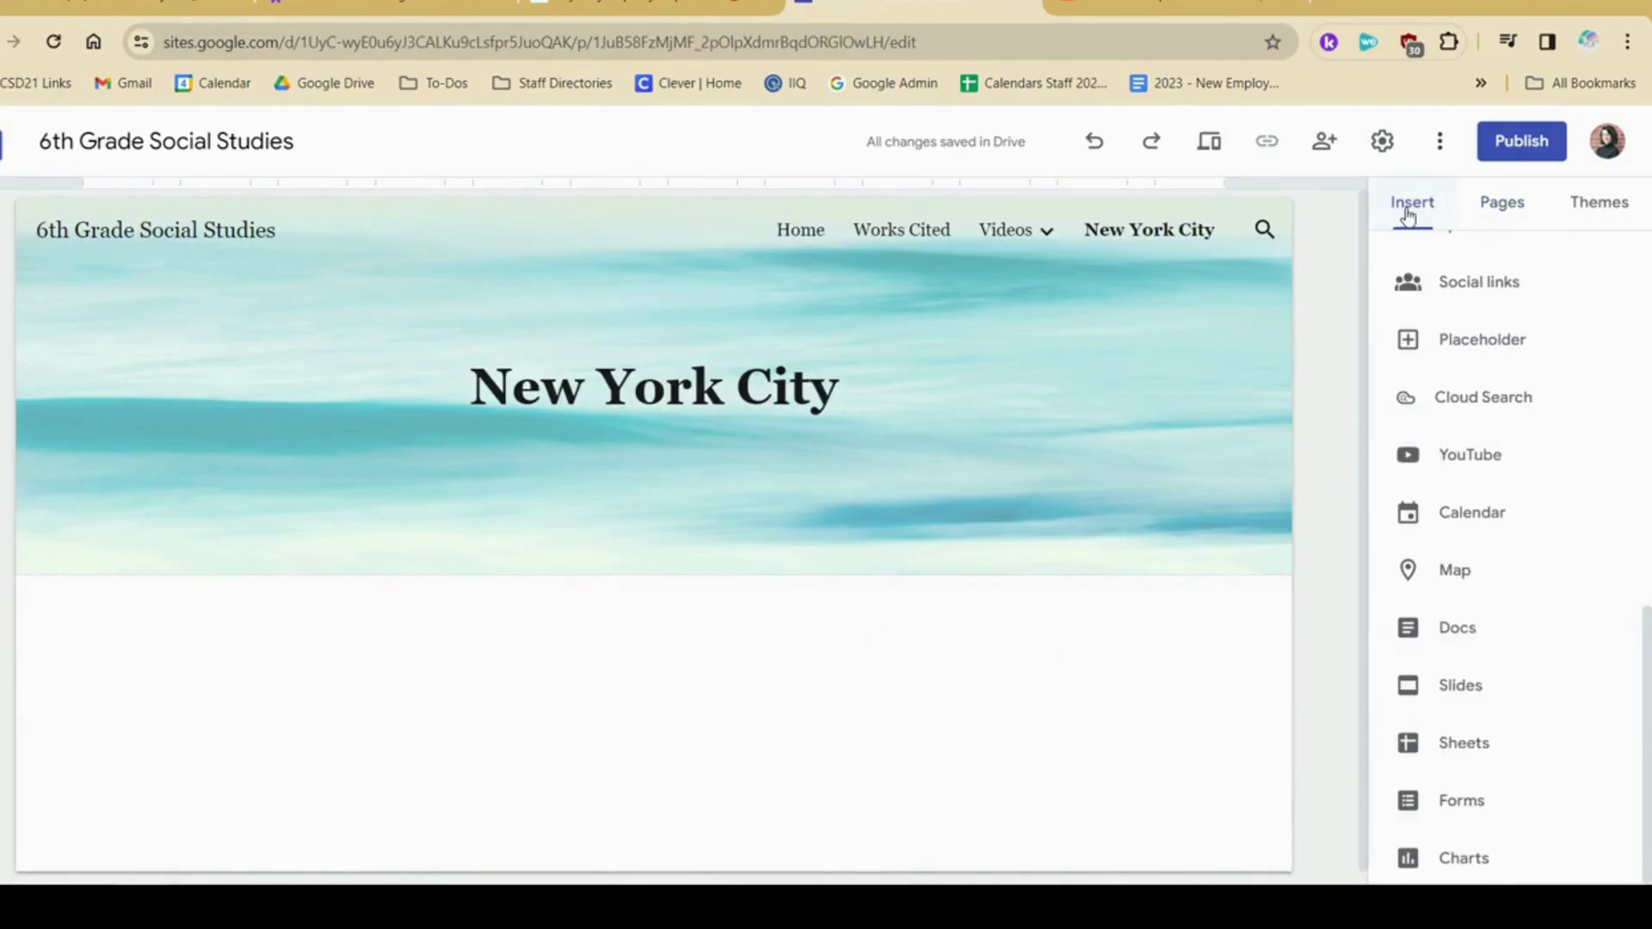
click(1523, 587)
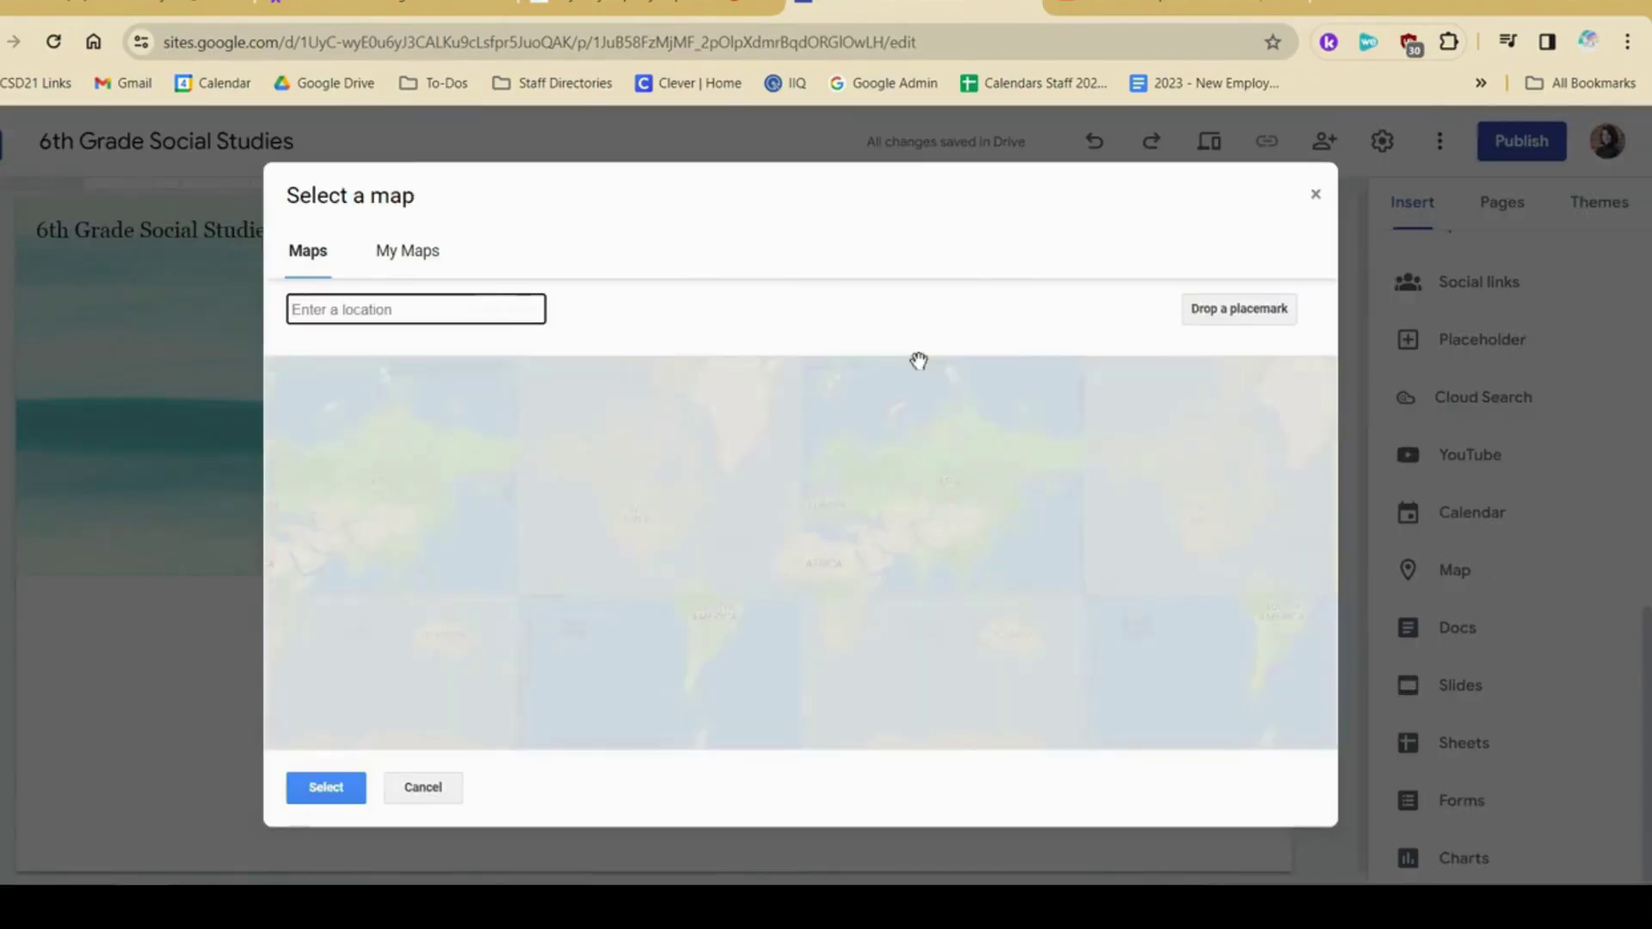
text(new york city)
click(598, 353)
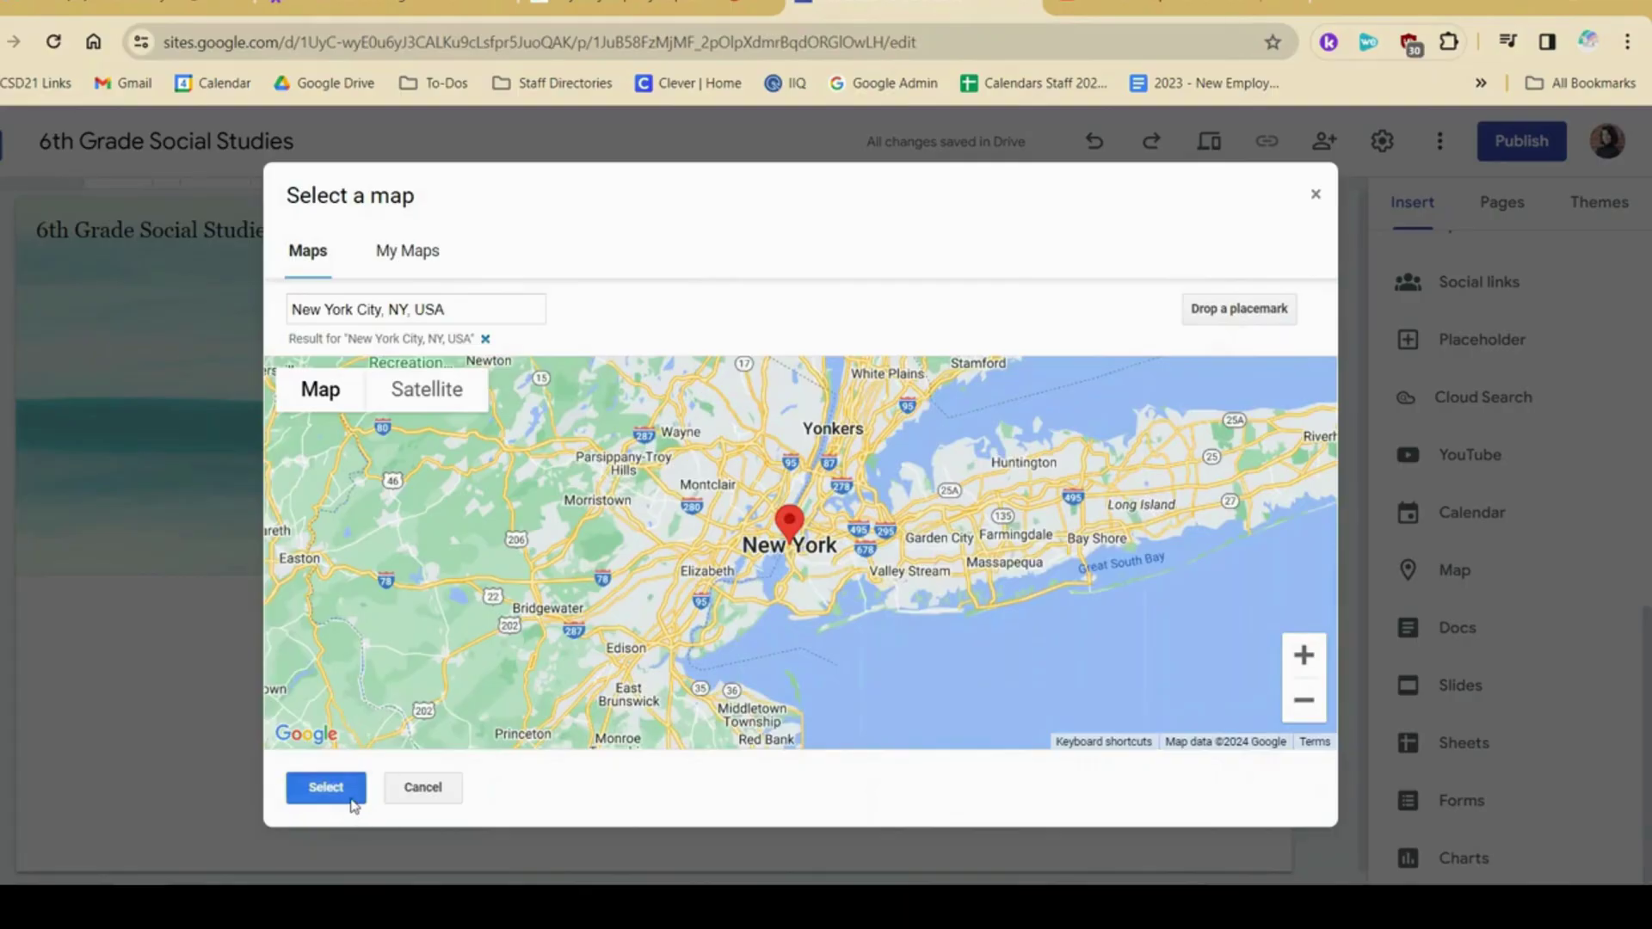
click(326, 787)
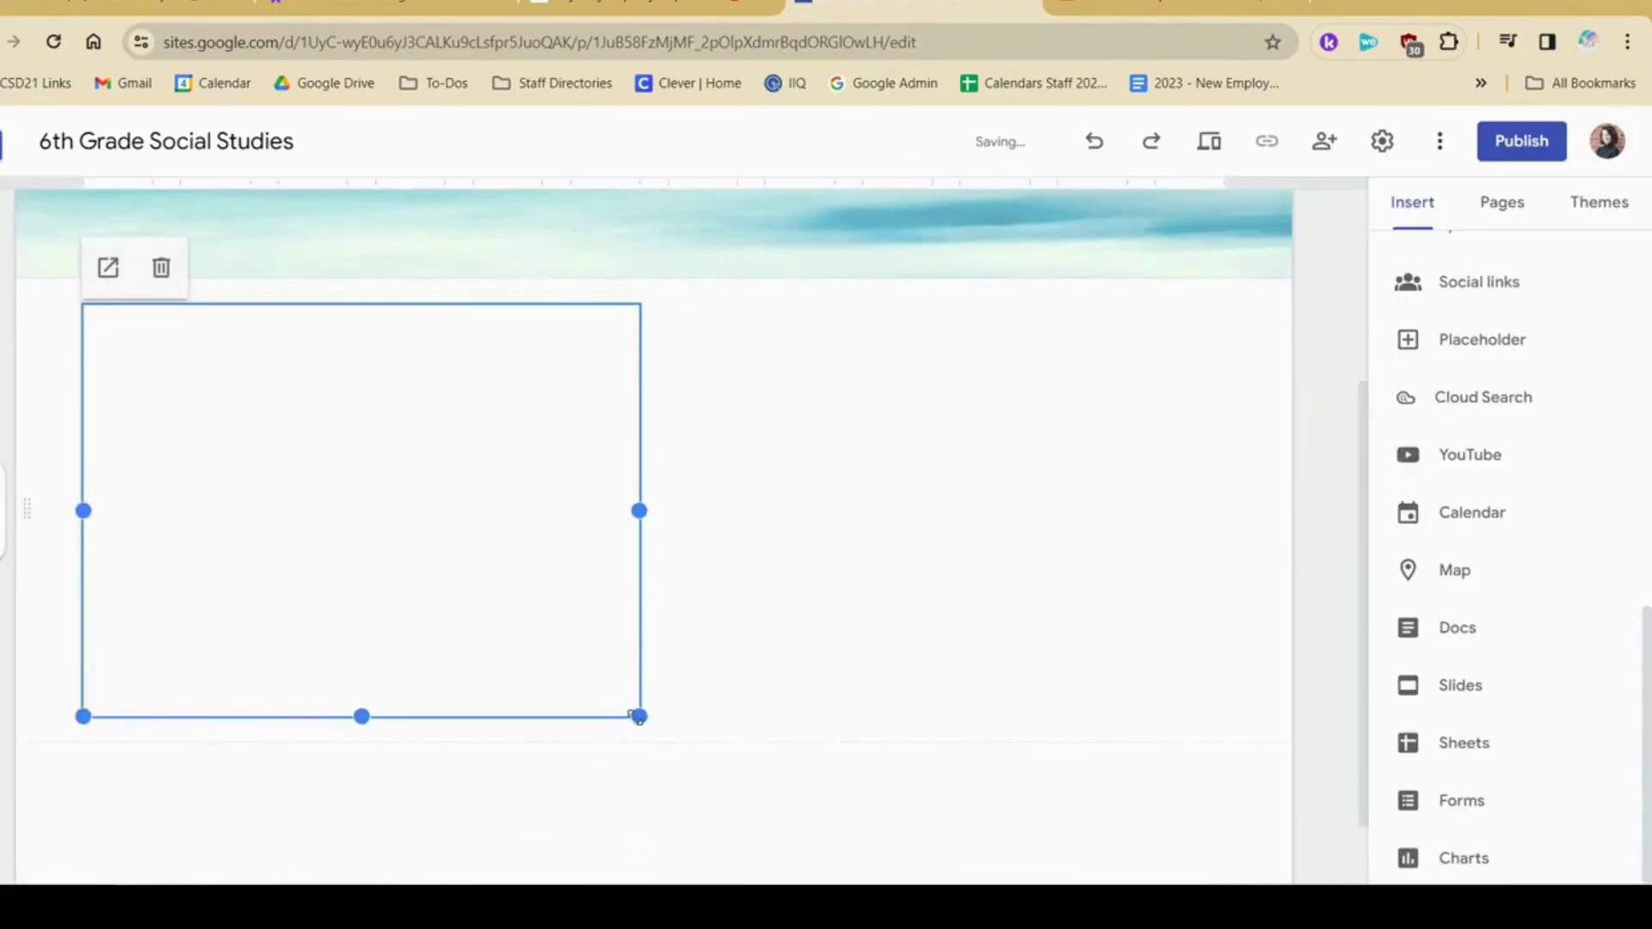
drag(677, 750, 1231, 861)
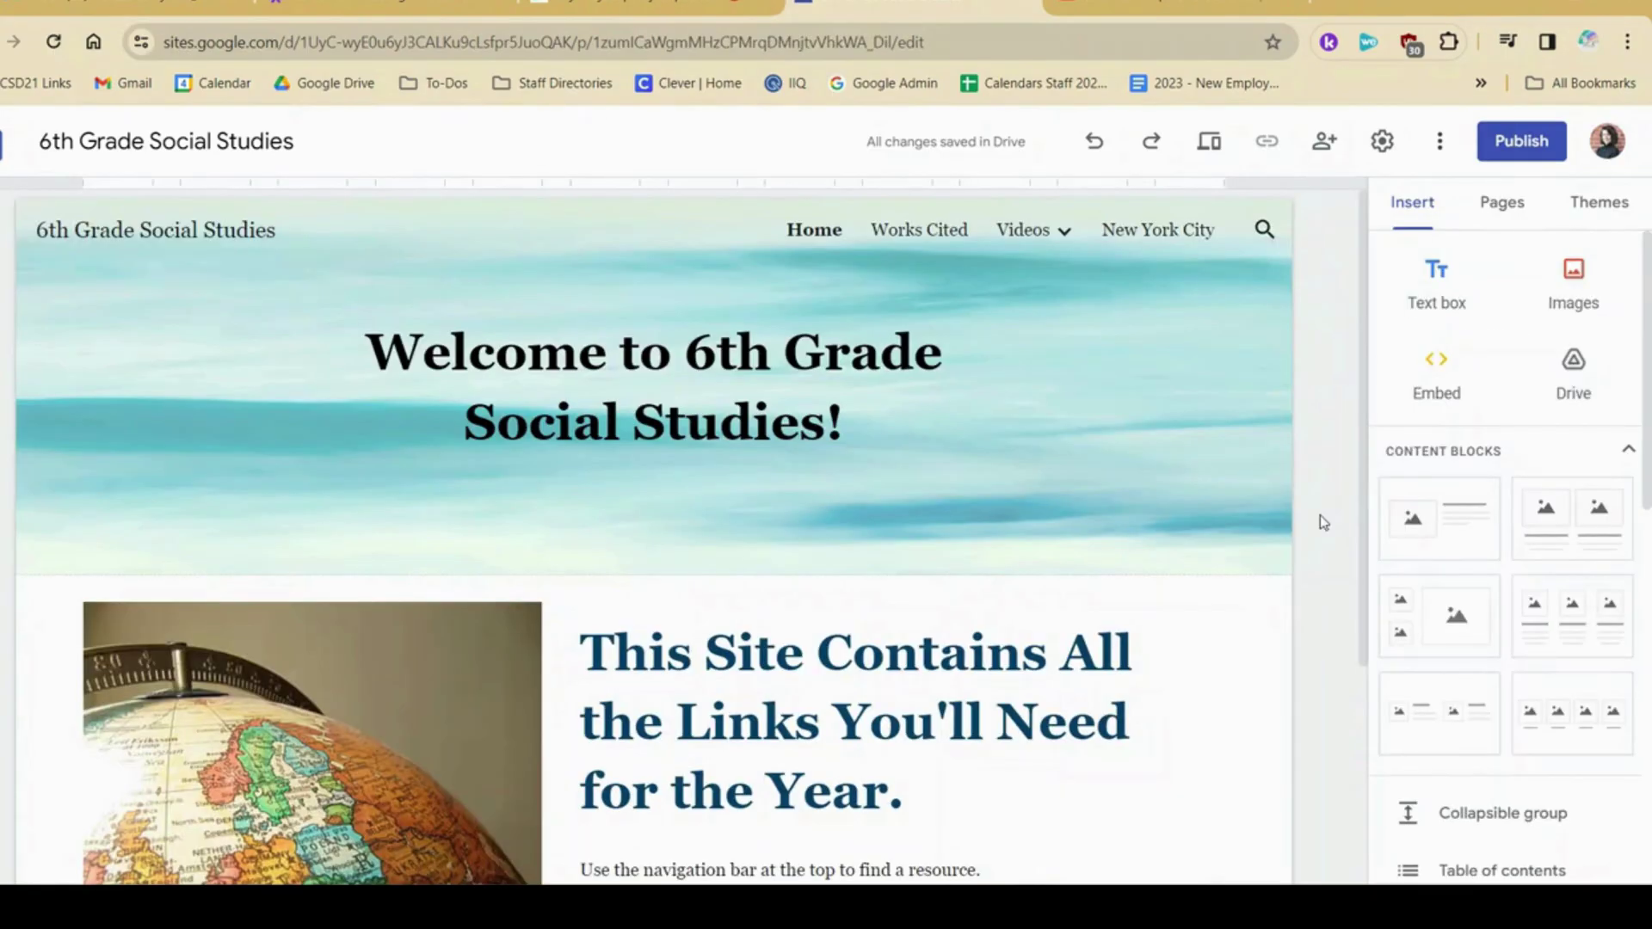
- Publish the site at 6thgradesocialstudies, view the live site and copy its URL
click(1512, 151)
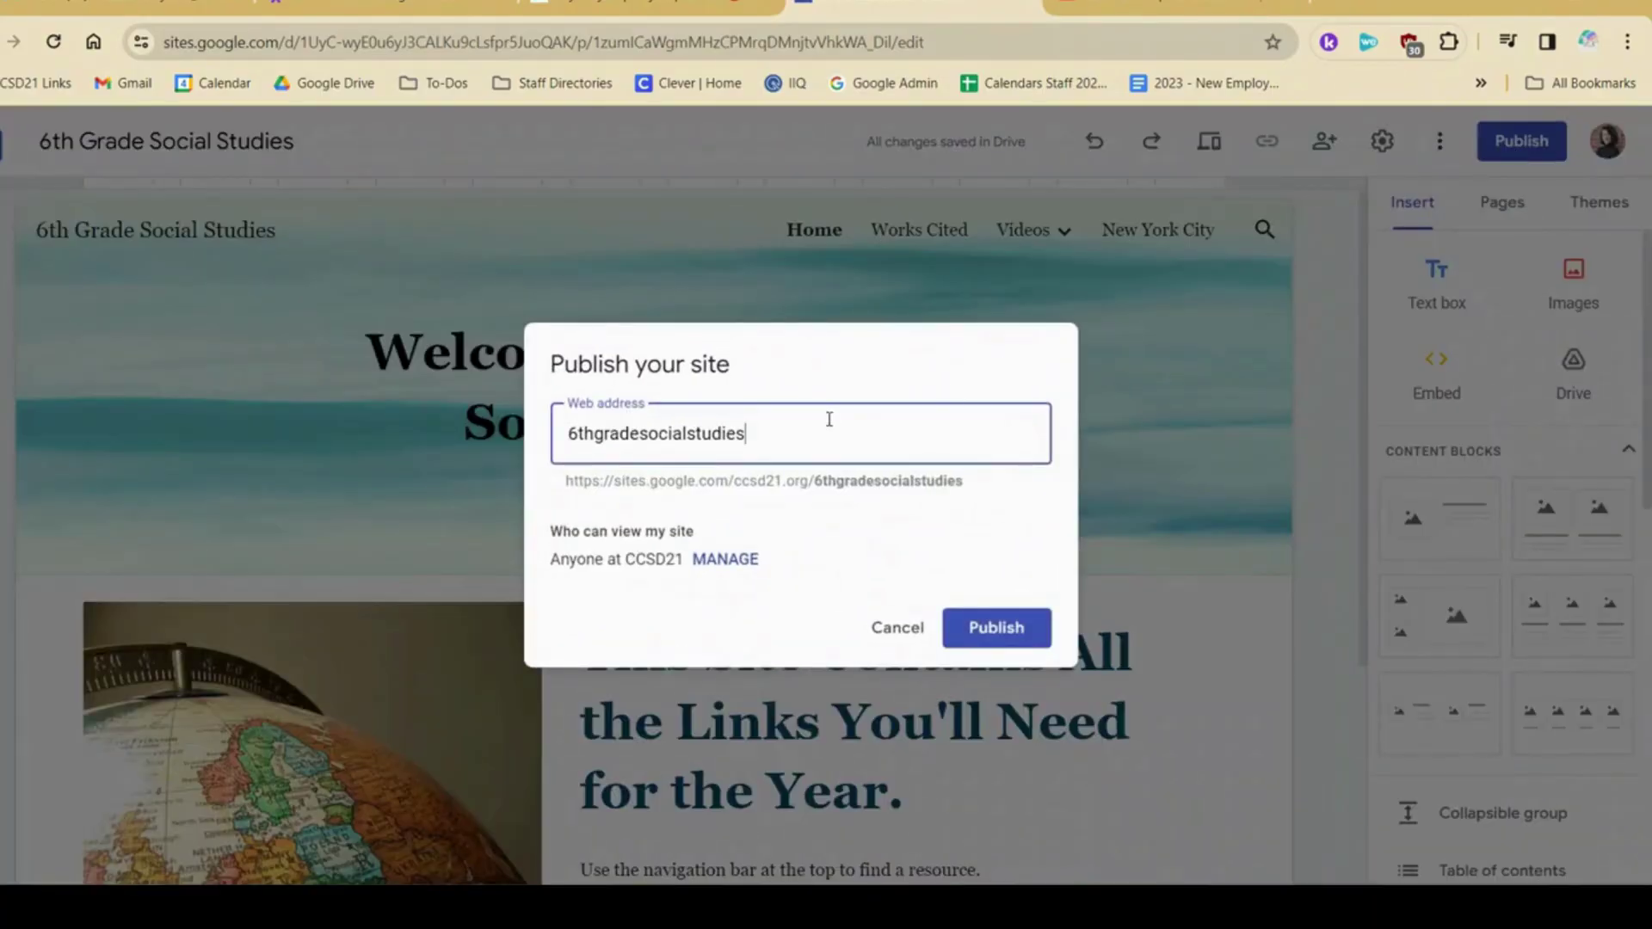
click(1018, 637)
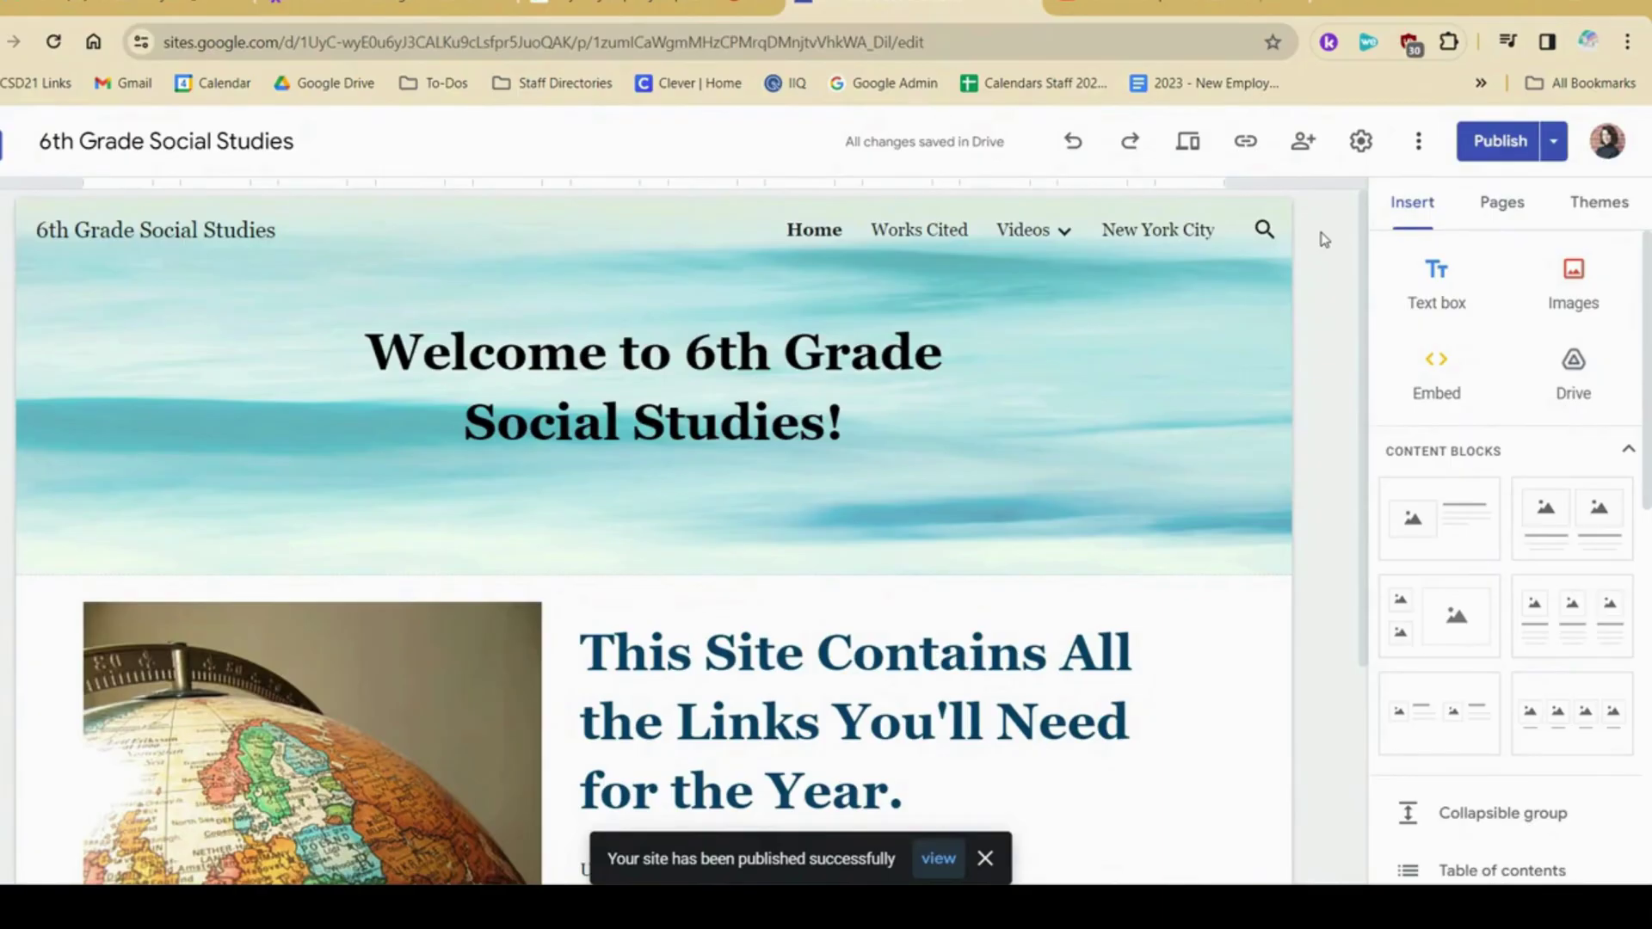
click(1554, 142)
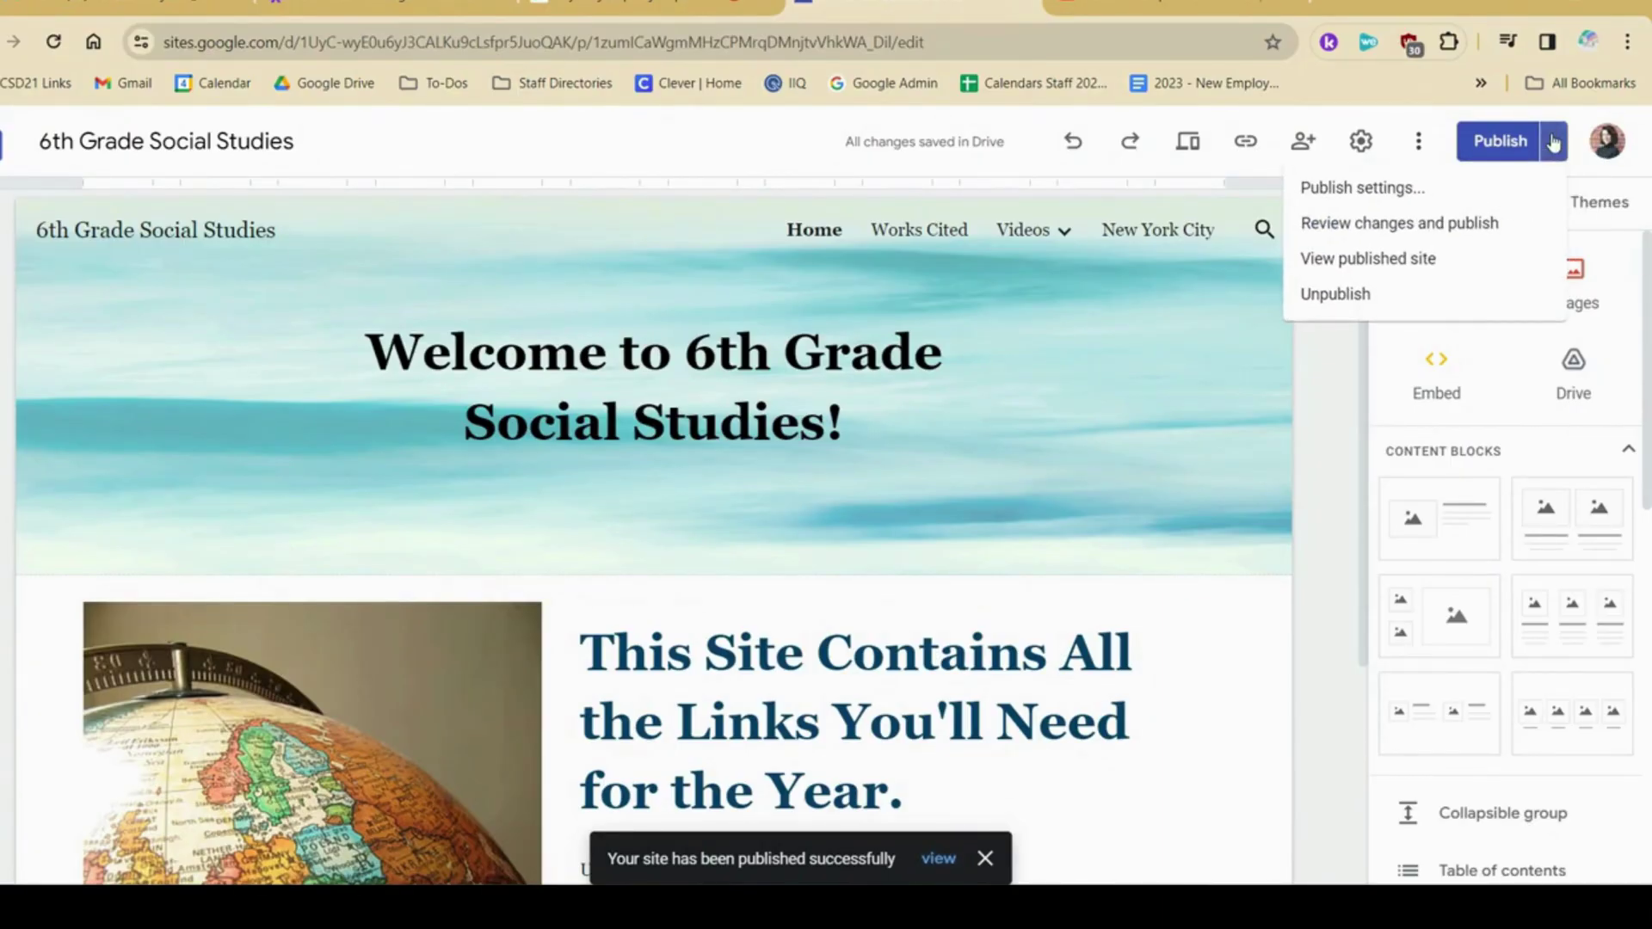
click(1441, 280)
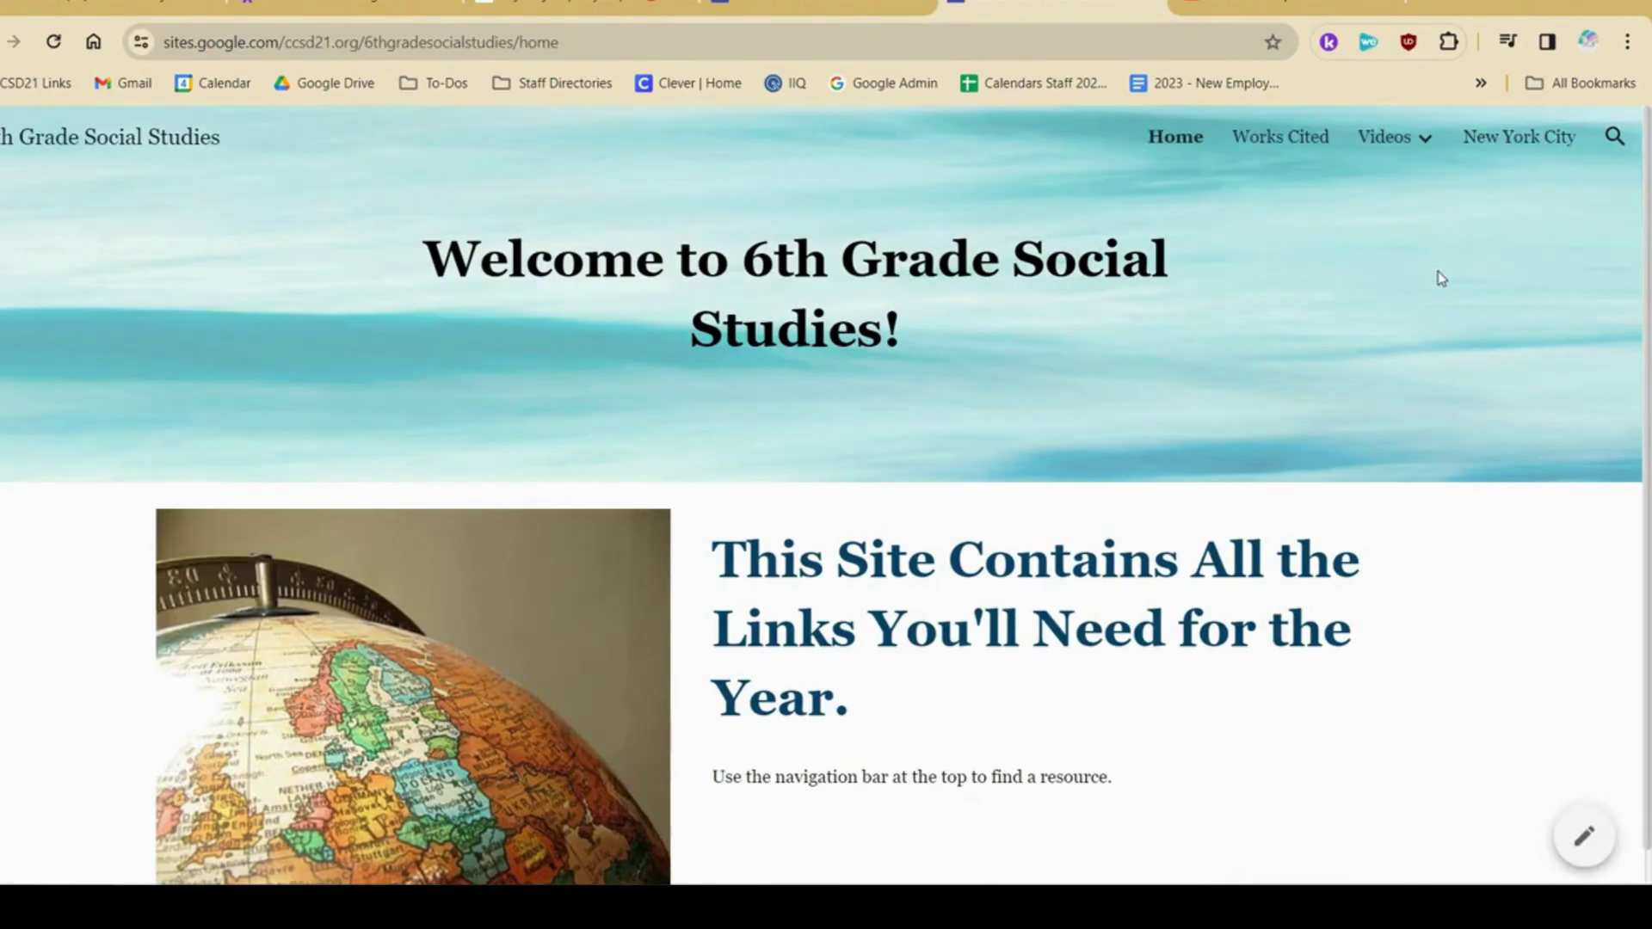
click(583, 41)
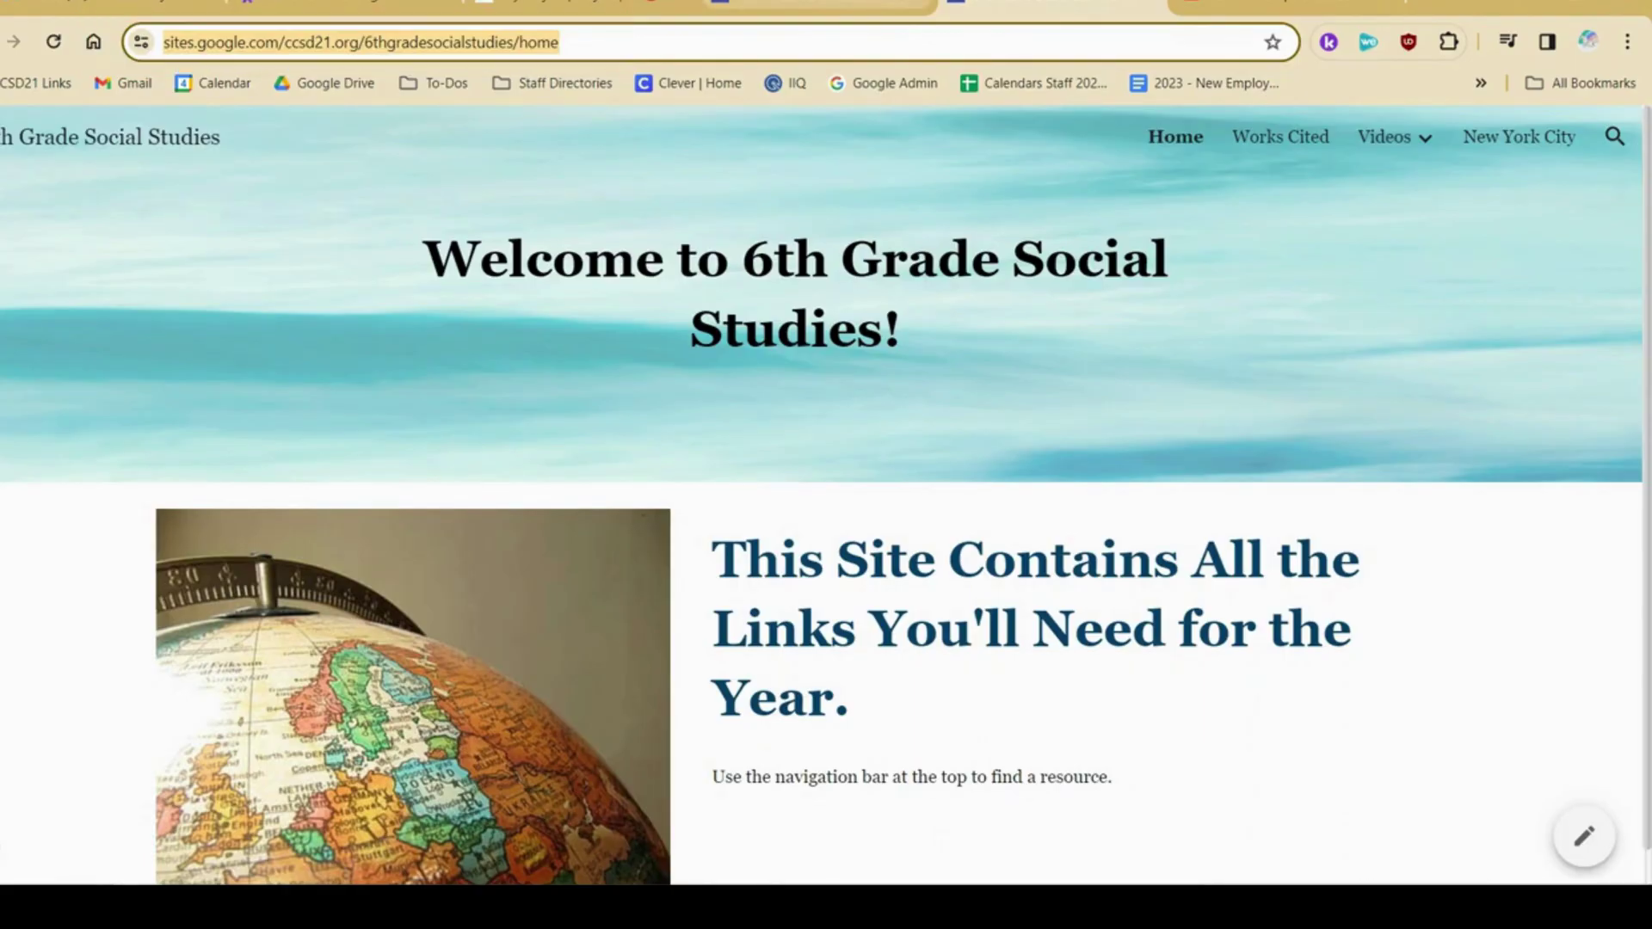
click(817, 7)
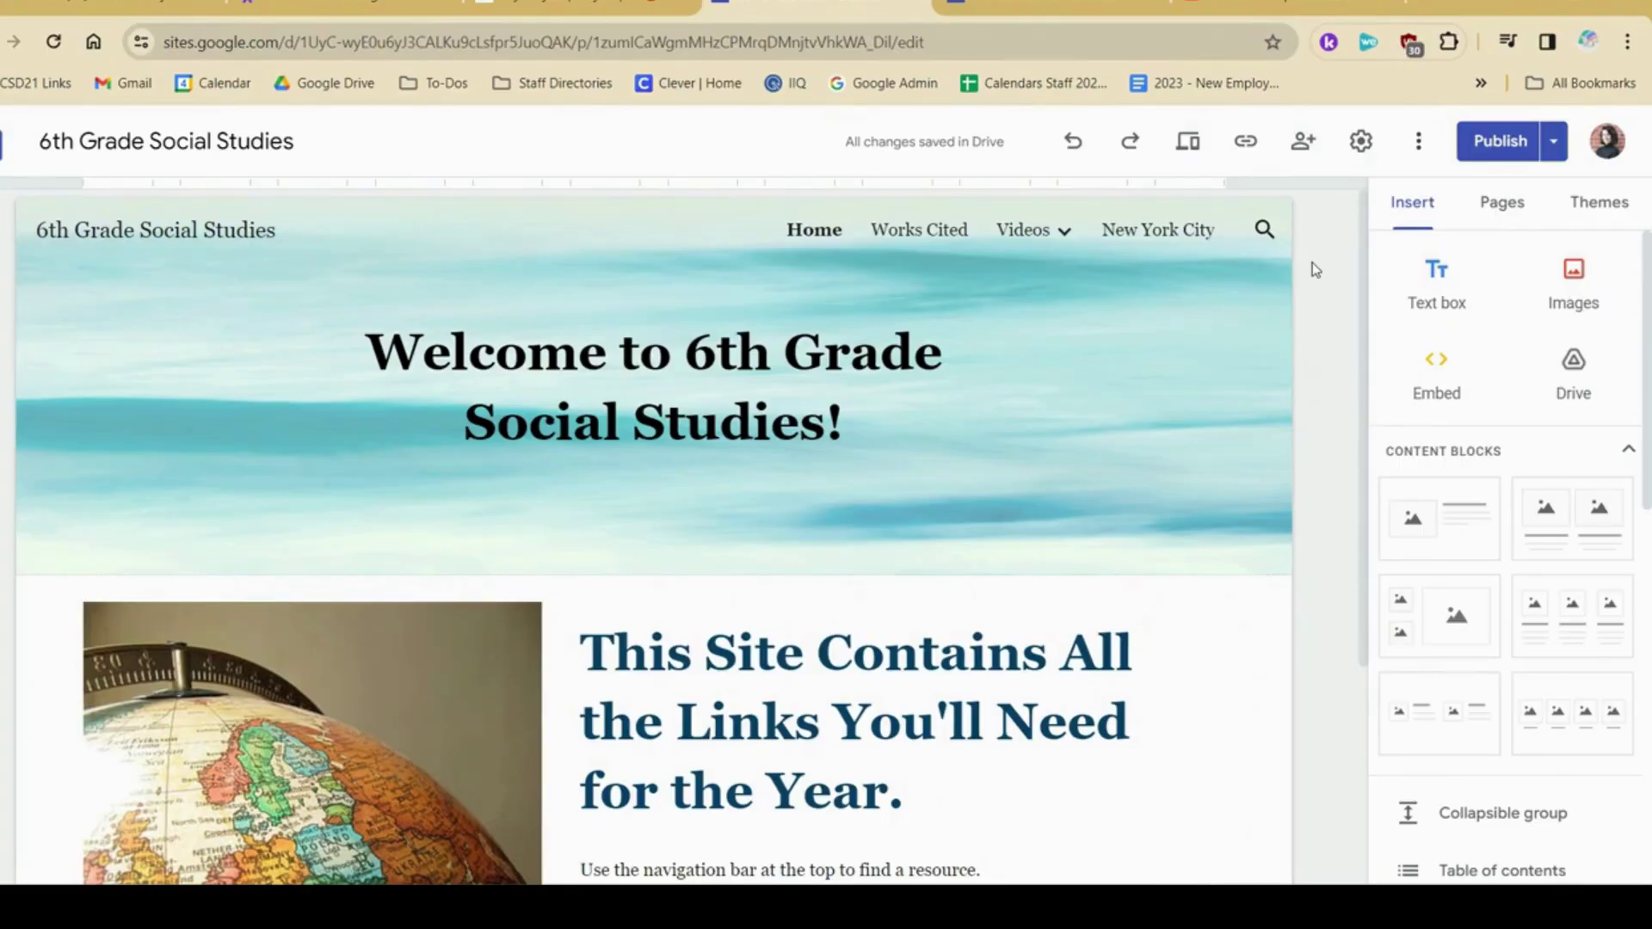
click(1305, 153)
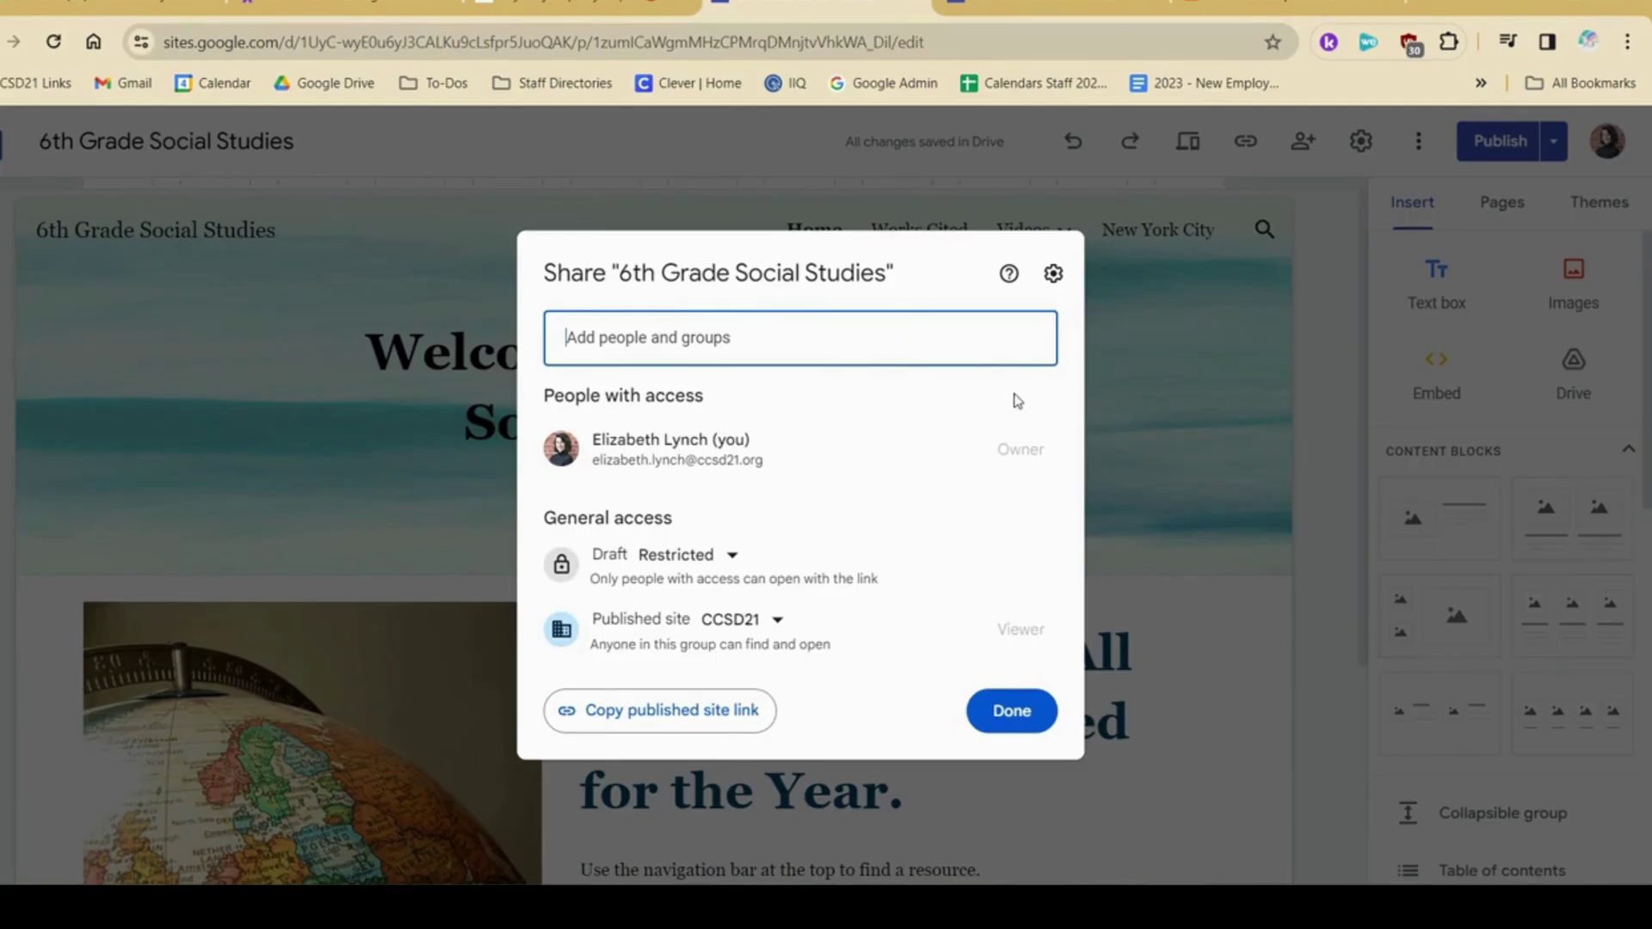
click(1004, 717)
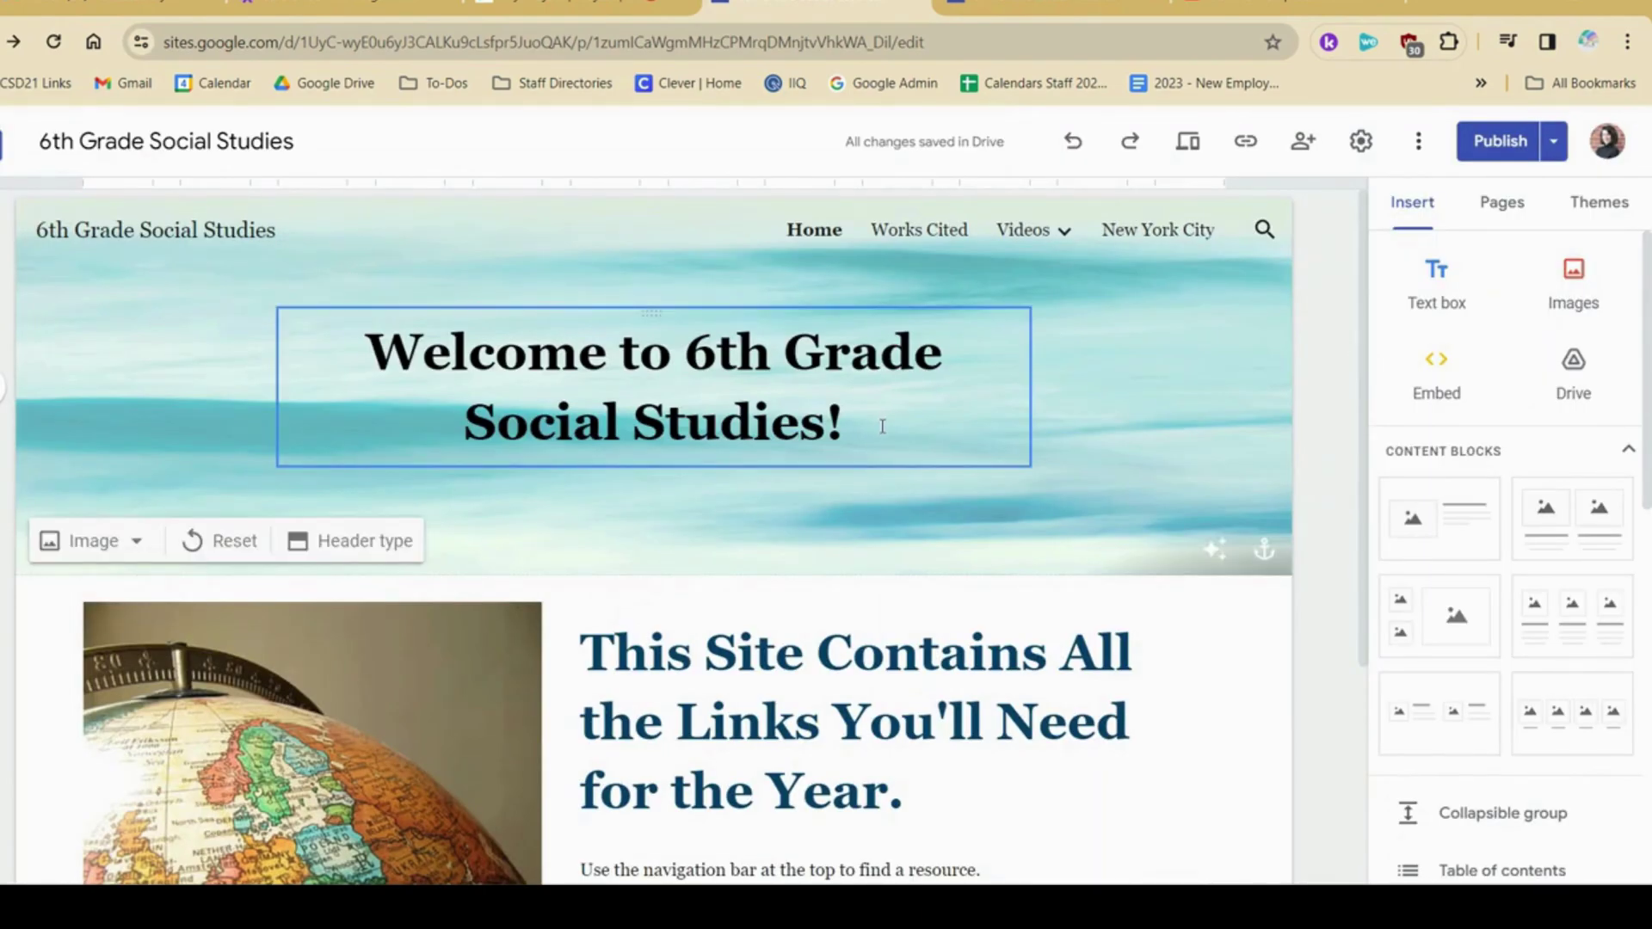
- Change the Home title to 'Welcome to 6th Grade Social Studies' without '!' and republish
click(882, 426)
key(BackSpace)
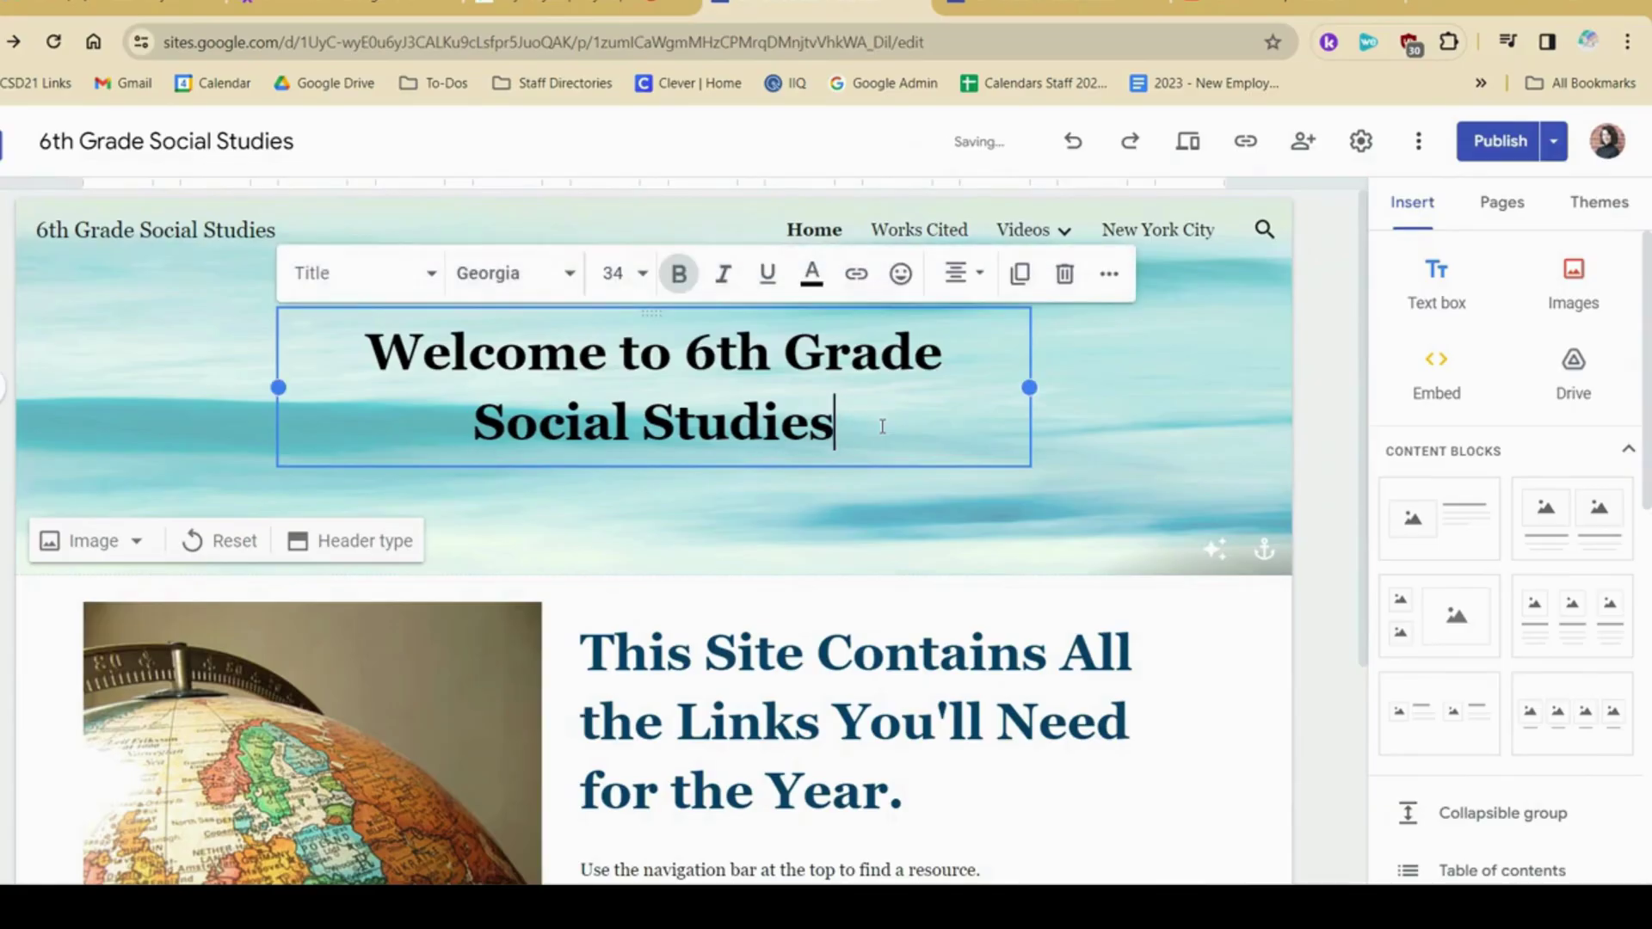
click(1306, 435)
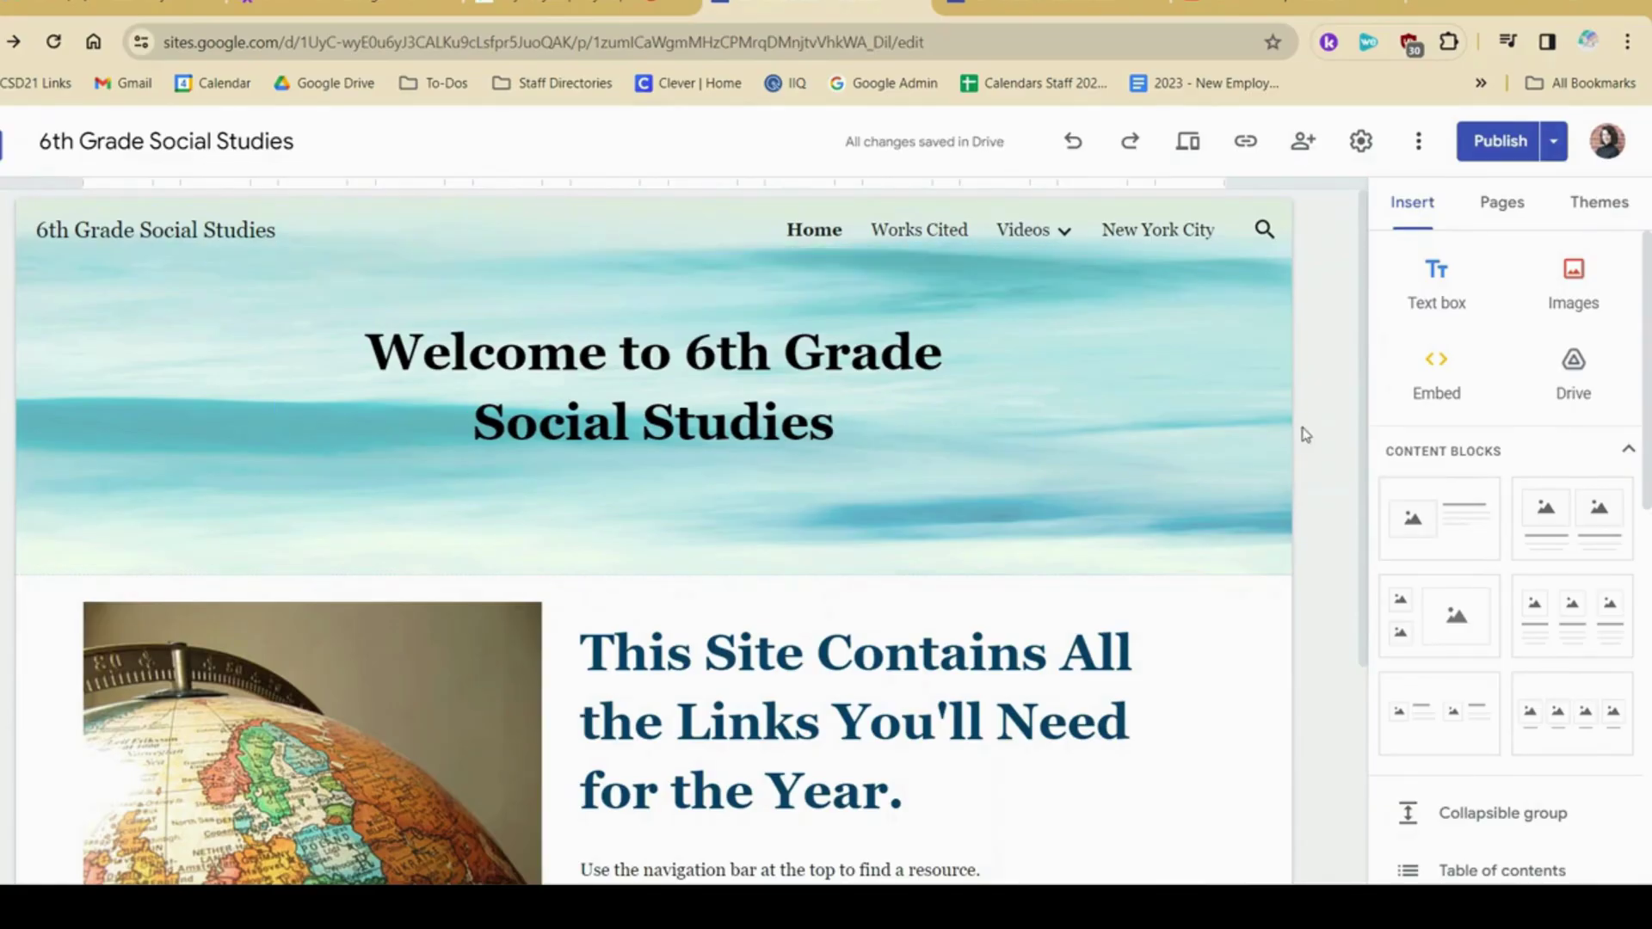
click(1499, 143)
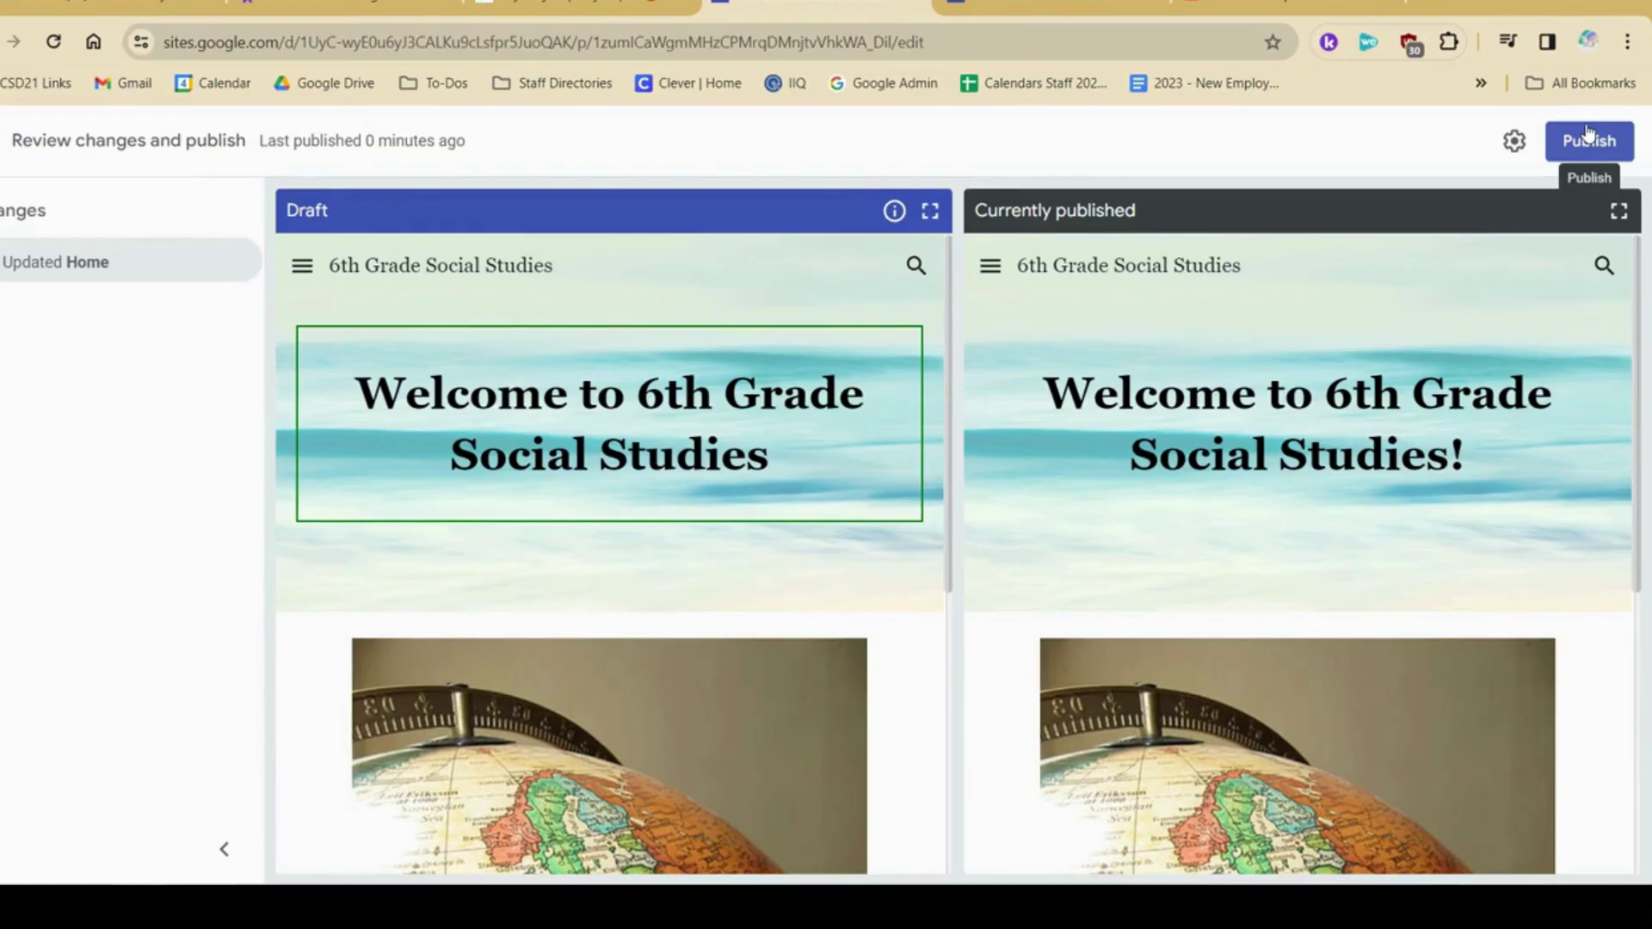
click(1589, 138)
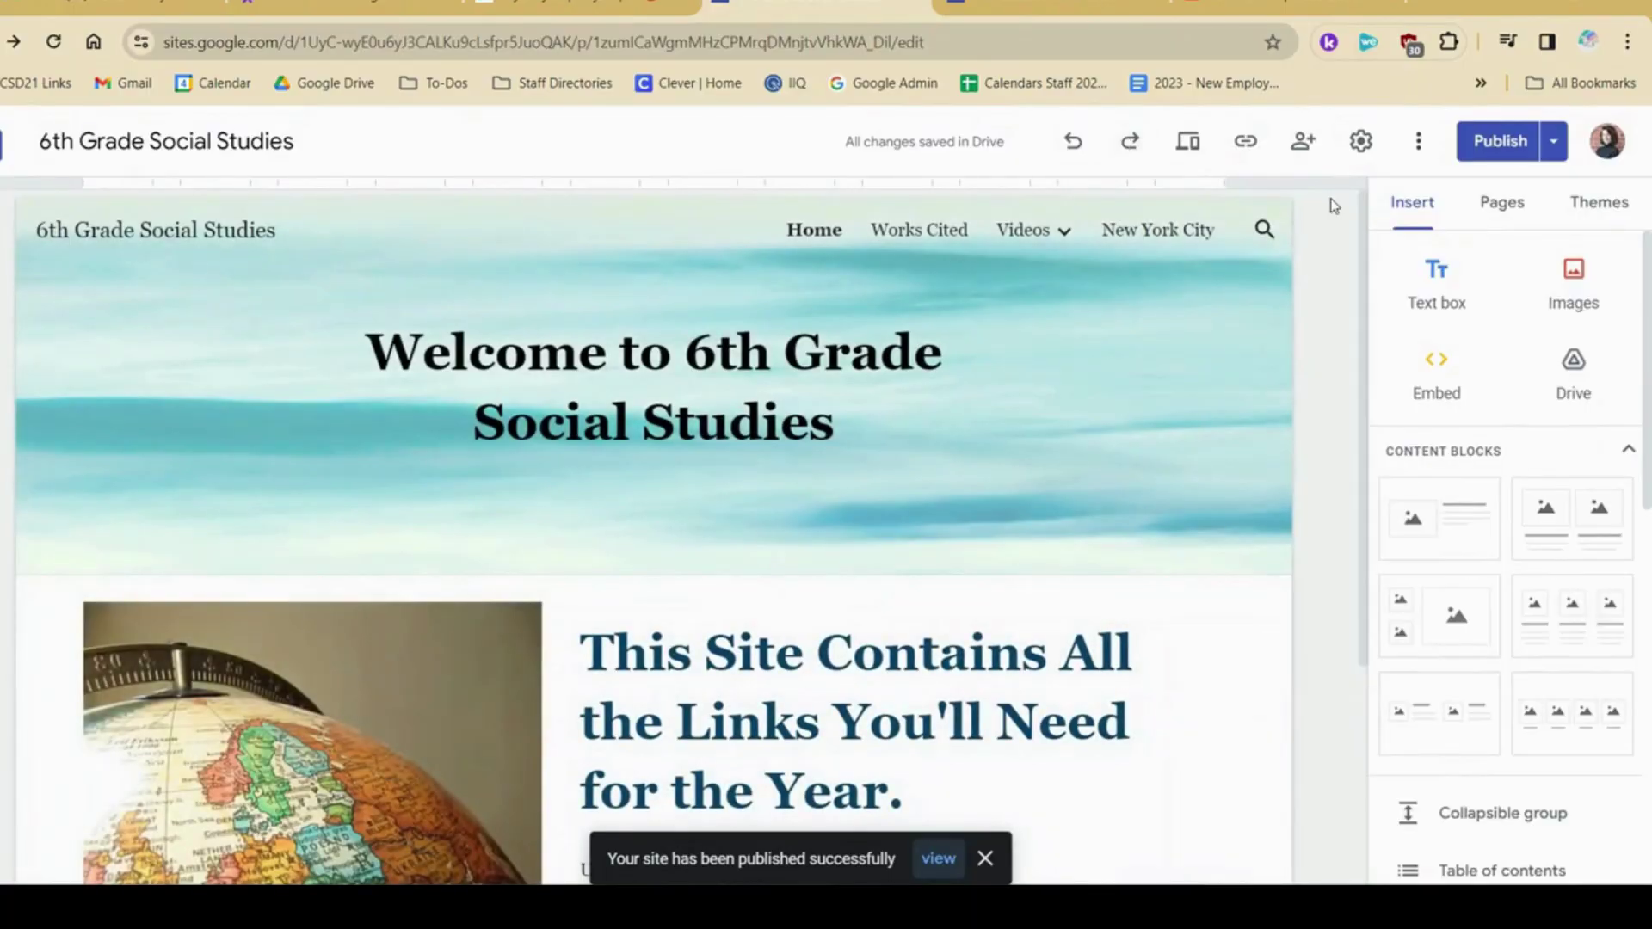
- Preview the Home page at tablet width, then at phone width
click(1191, 140)
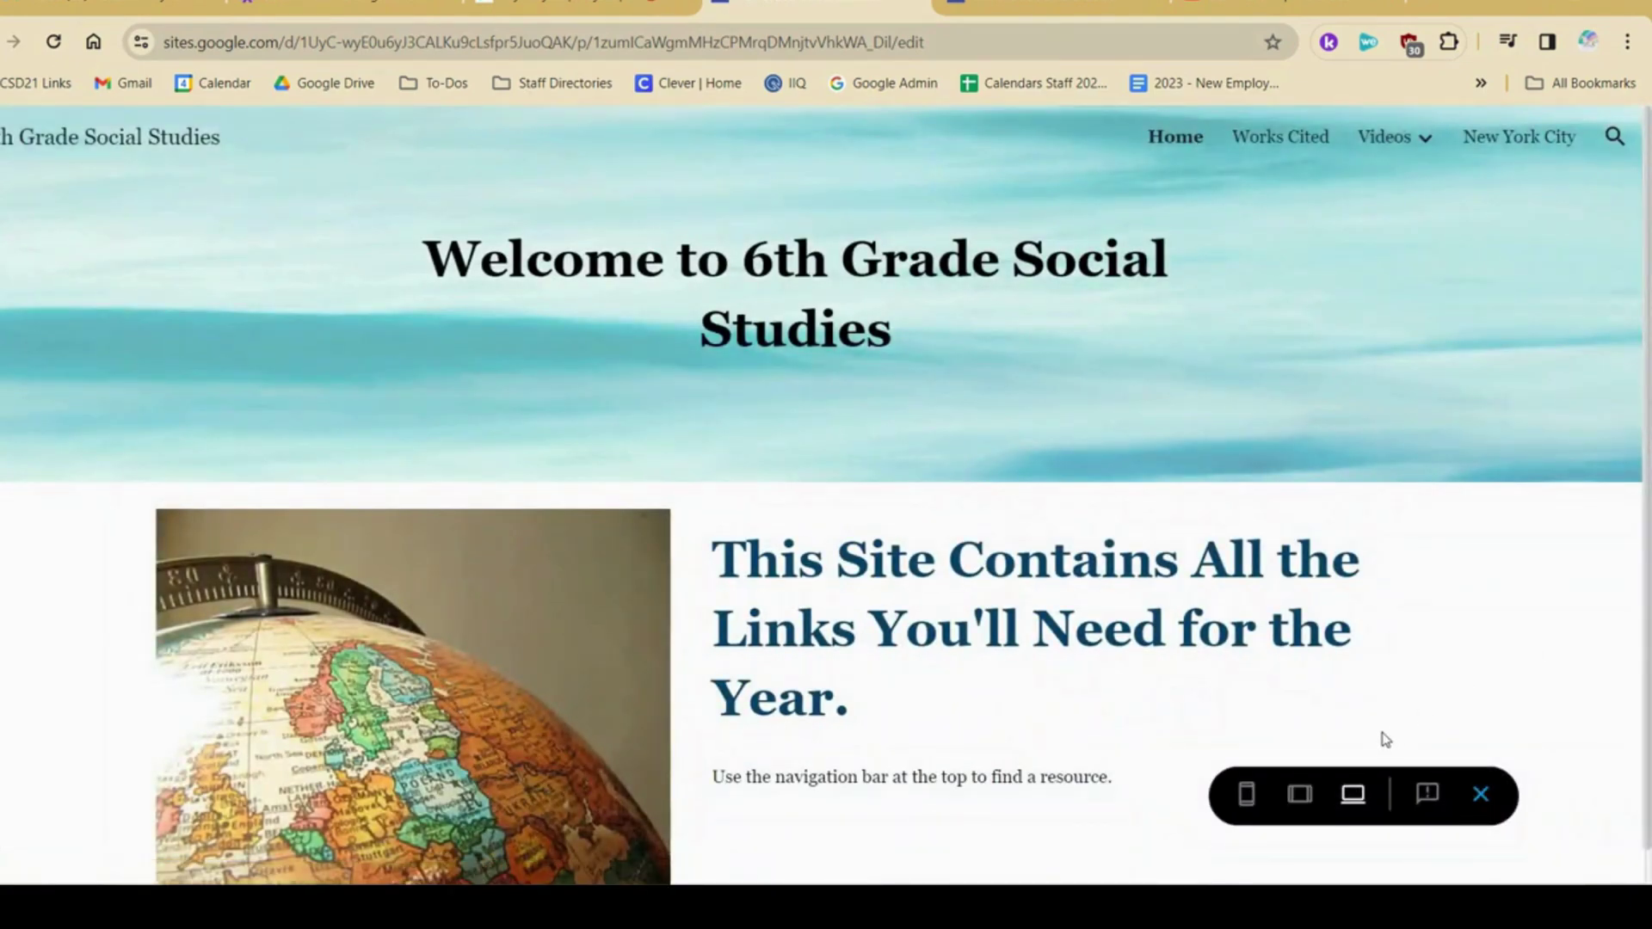
click(1298, 794)
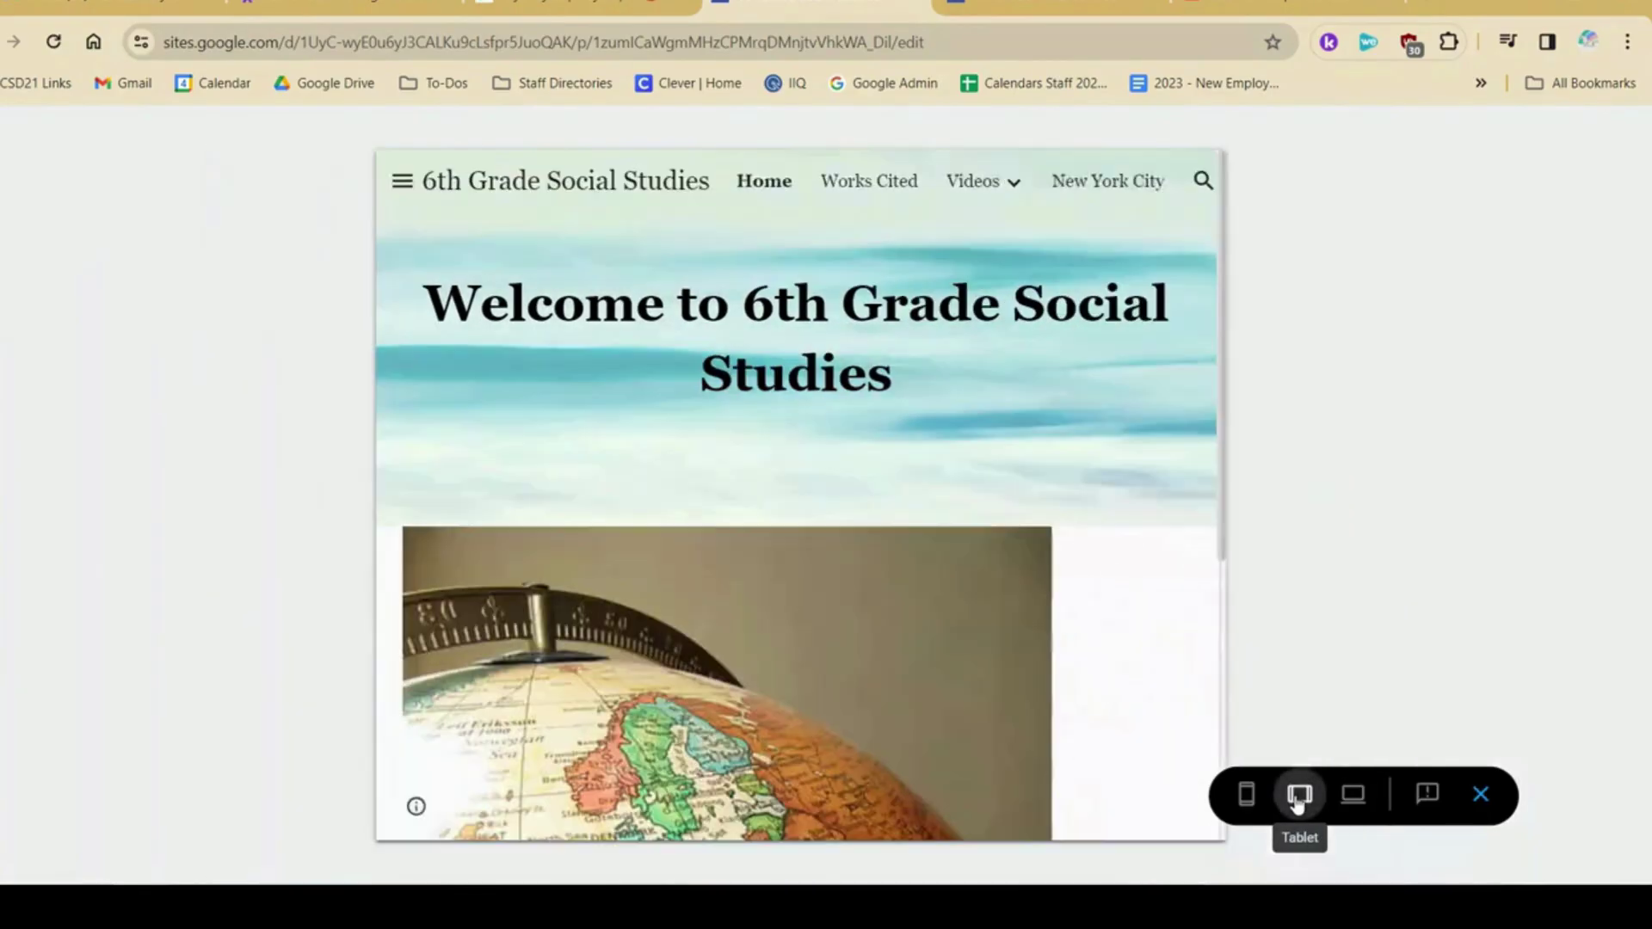
click(1247, 795)
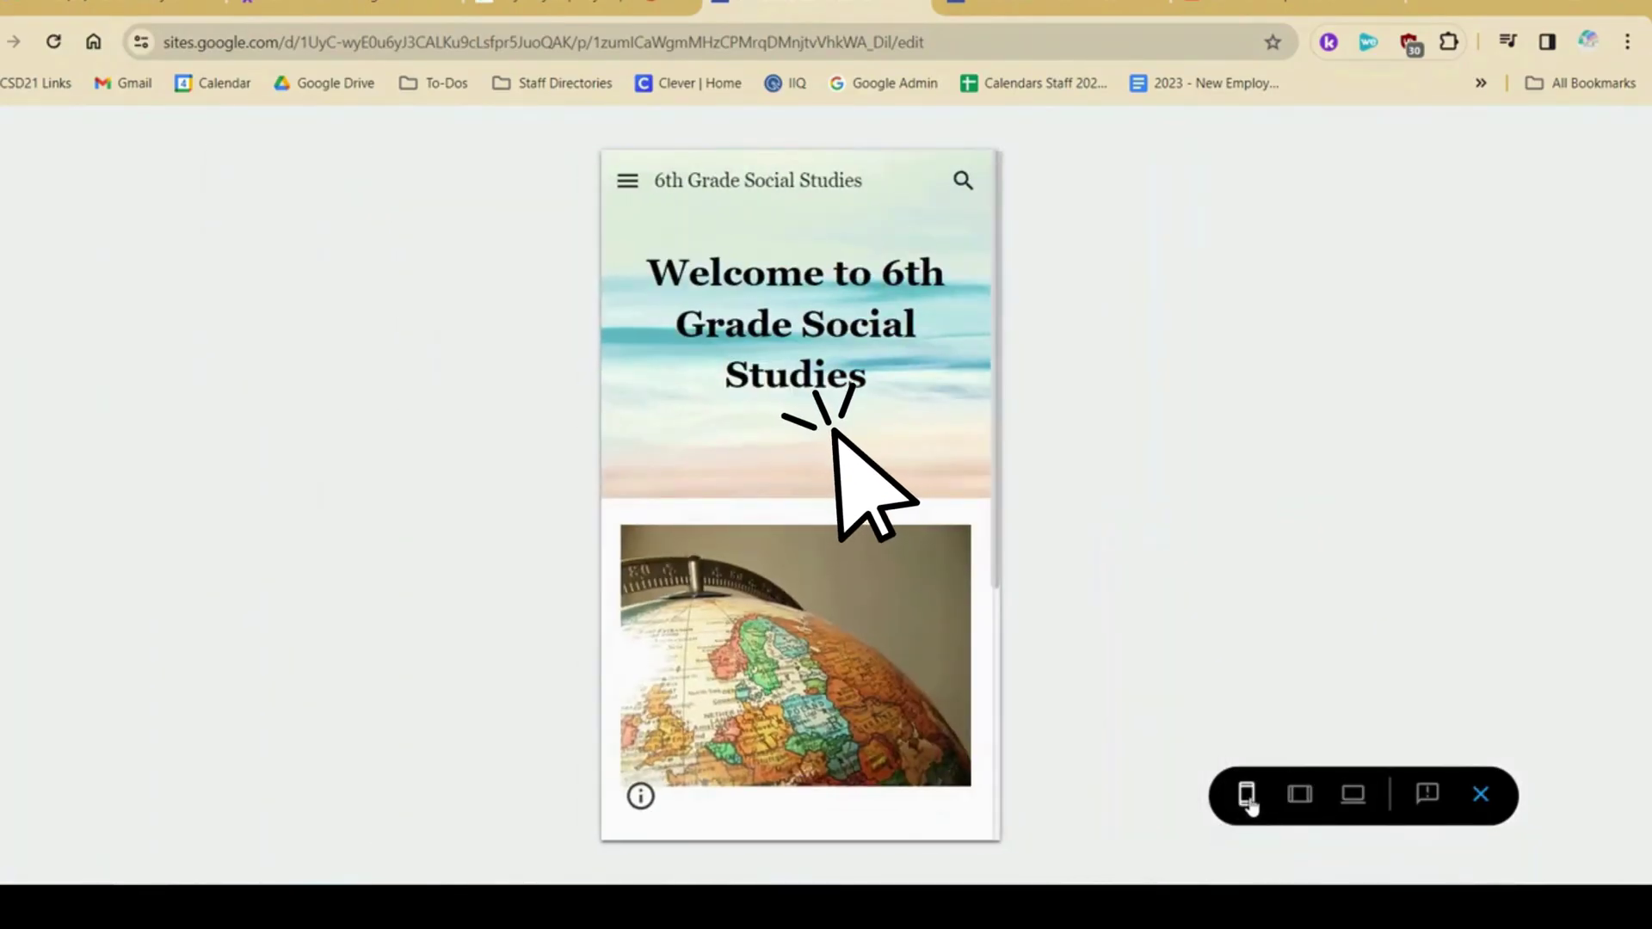